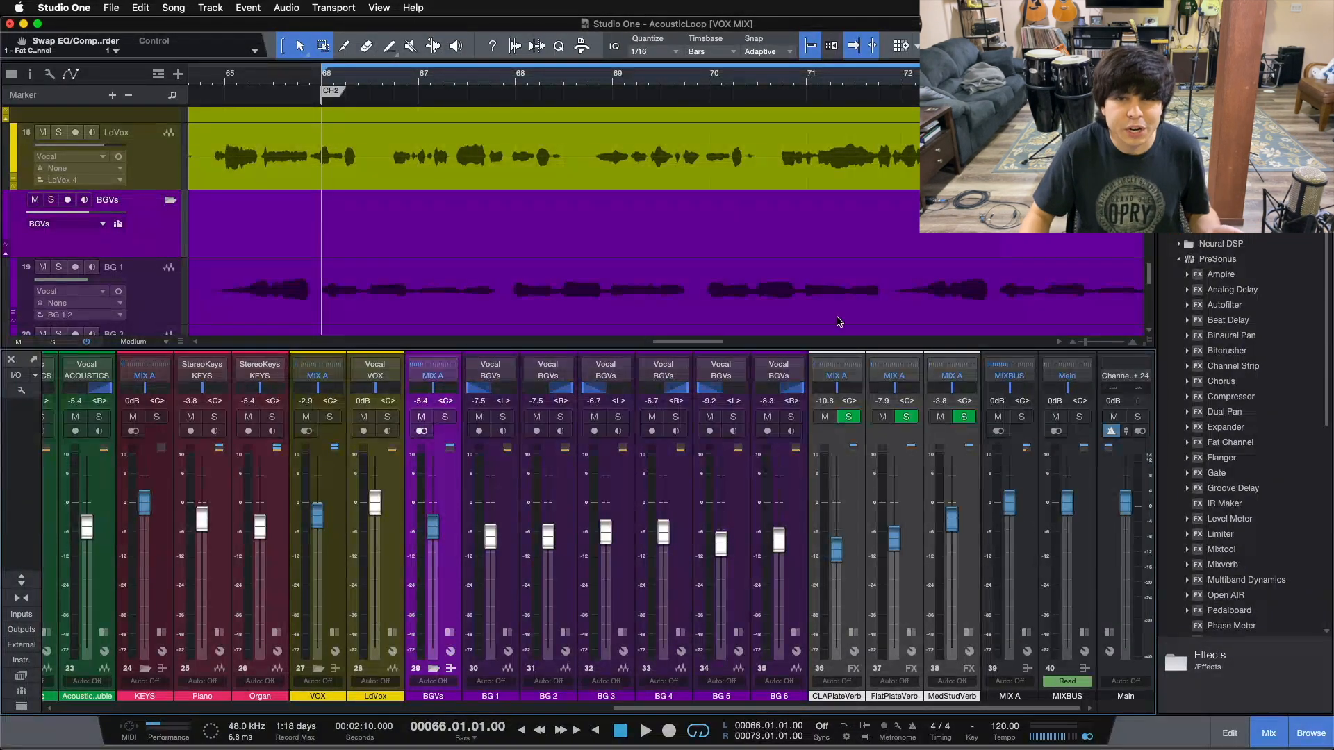
Expand the MIX A and MIXBUS channel strips to reveal their Mix FX and inserts
{"action": "scroll", "coordinate": [690, 263], "scroll_direction": "up", "scroll_amount": 3}
{"action": "scroll", "coordinate": [688, 264], "scroll_direction": "down", "scroll_amount": 4}
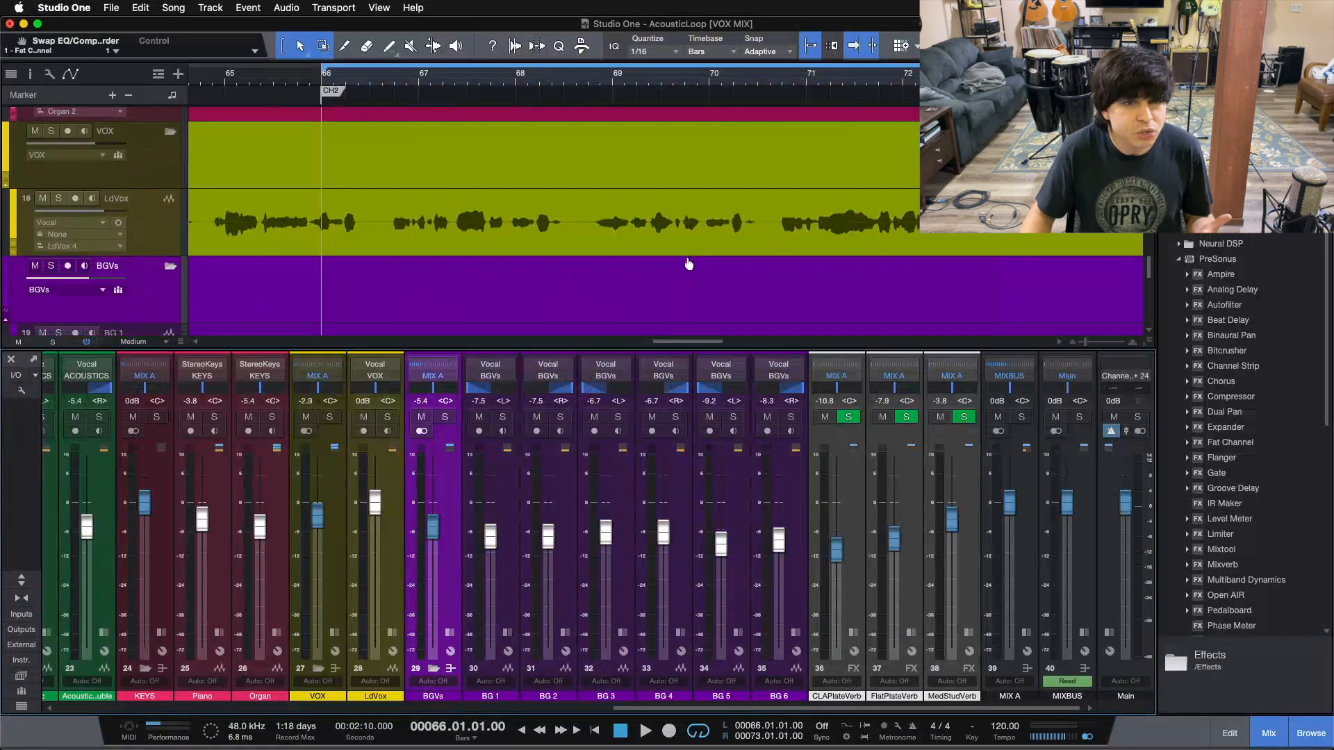
{"action": "scroll", "coordinate": [688, 264], "scroll_direction": "down", "scroll_amount": 1}
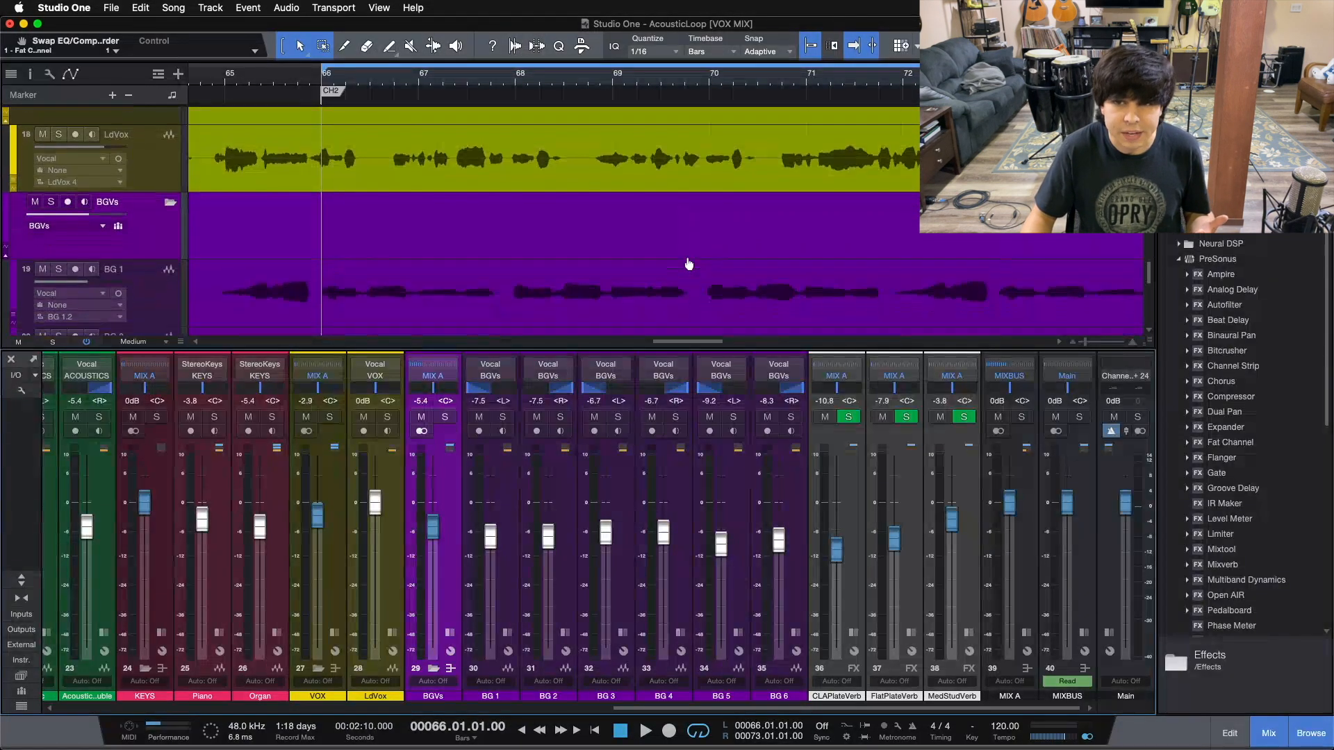
{"action": "left_click", "coordinate": [1035, 556]}
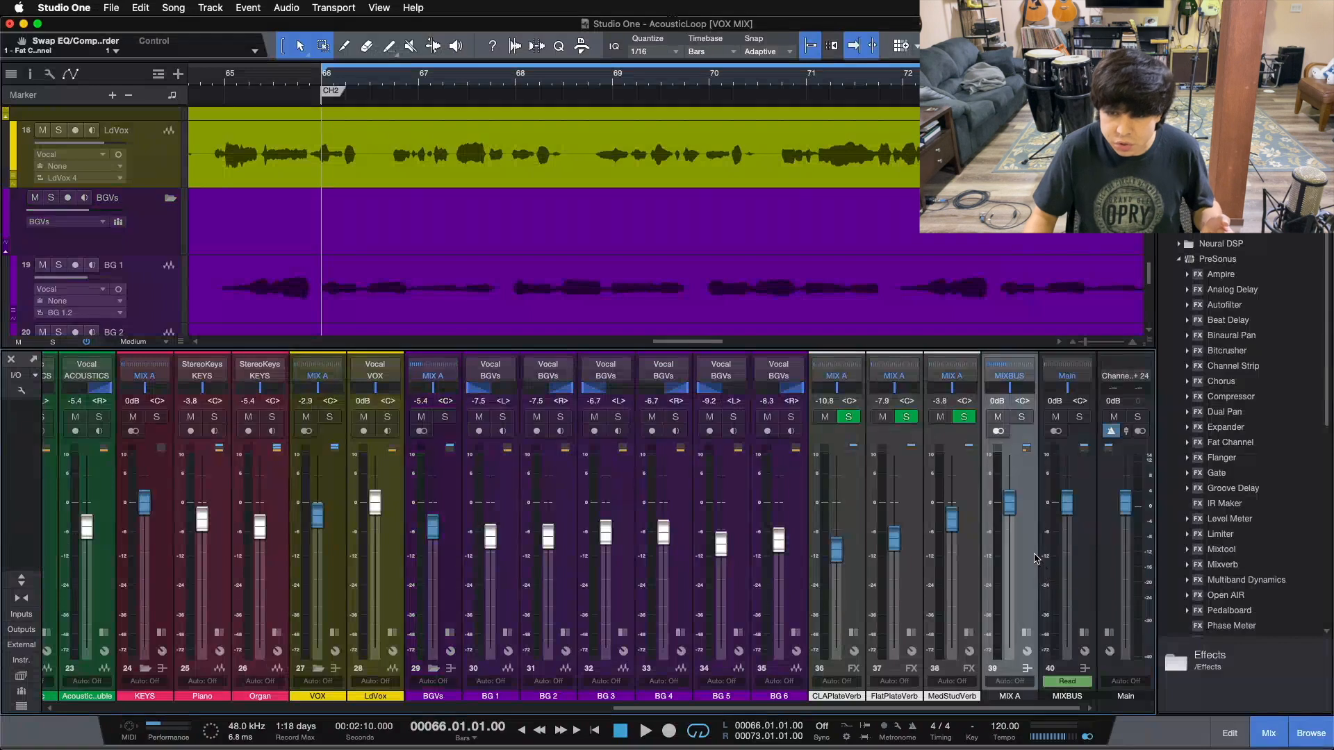
{"action": "double_click", "coordinate": [1020, 639]}
{"action": "left_click_drag", "start_coordinate": [1008, 708], "coordinate": [1042, 709]}
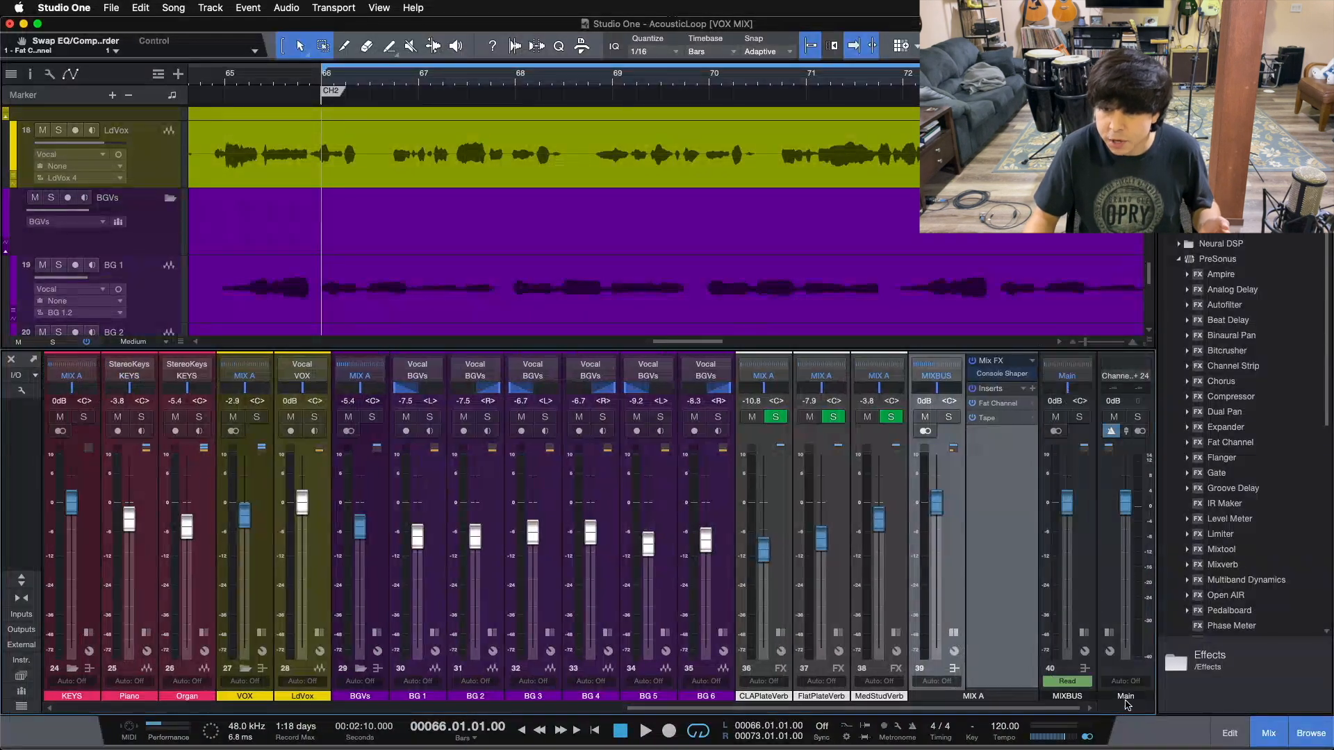
{"action": "double_click", "coordinate": [1084, 639]}
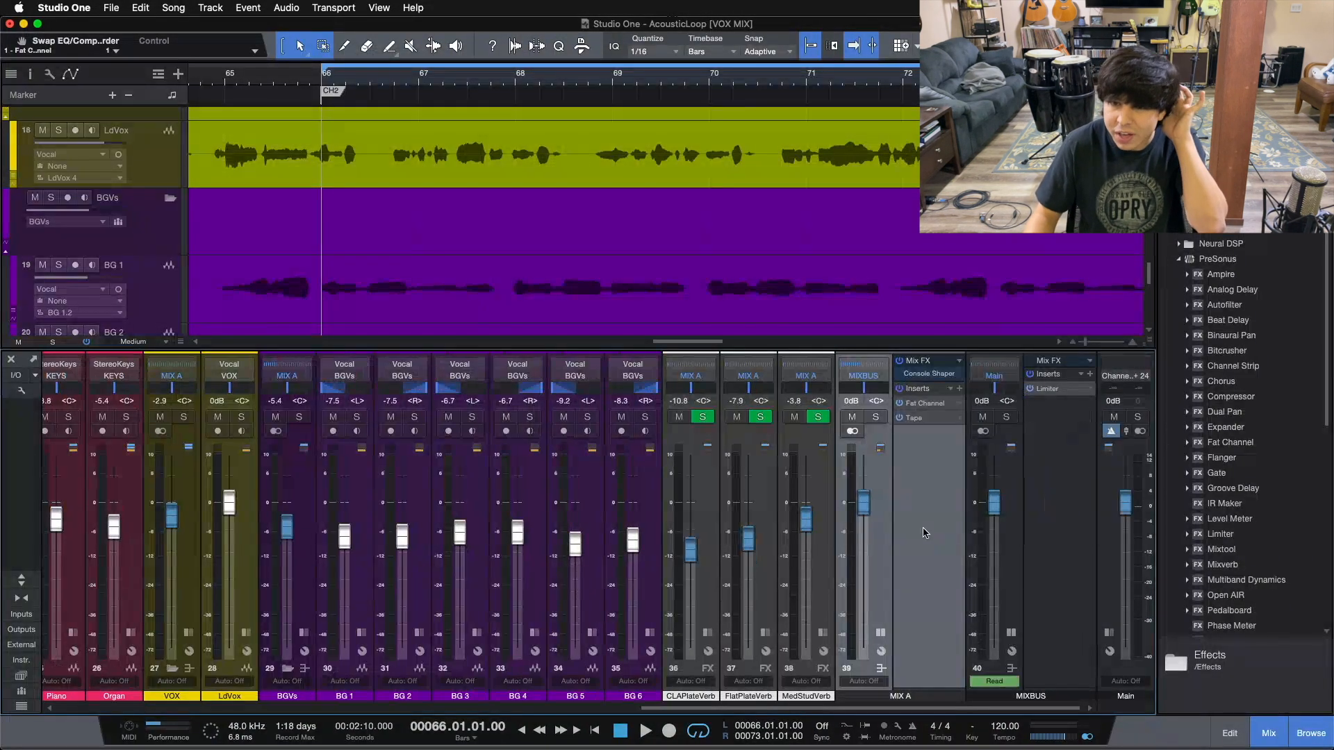
Inspect the MIXBUS, MIX A and Main channels, then collapse the MIXBUS effects panel
{"action": "left_click", "coordinate": [1035, 563]}
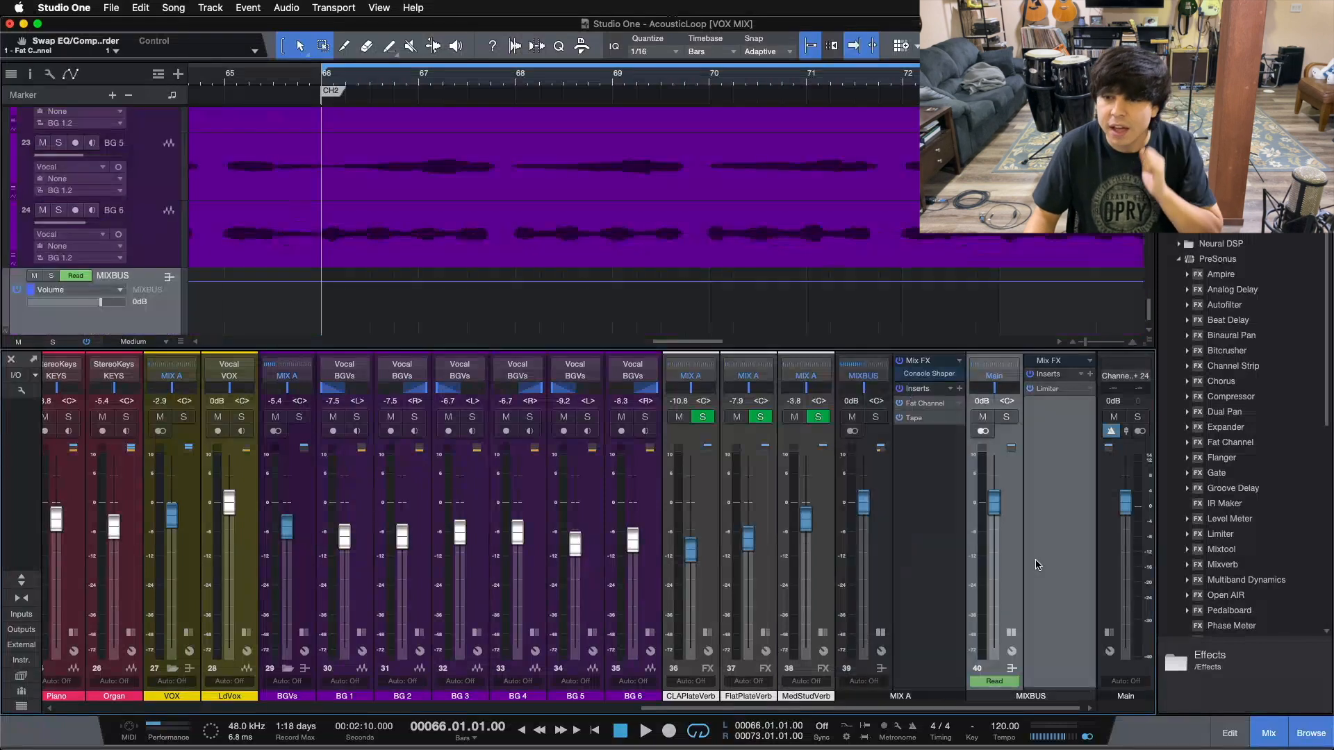
{"action": "left_click", "coordinate": [936, 561]}
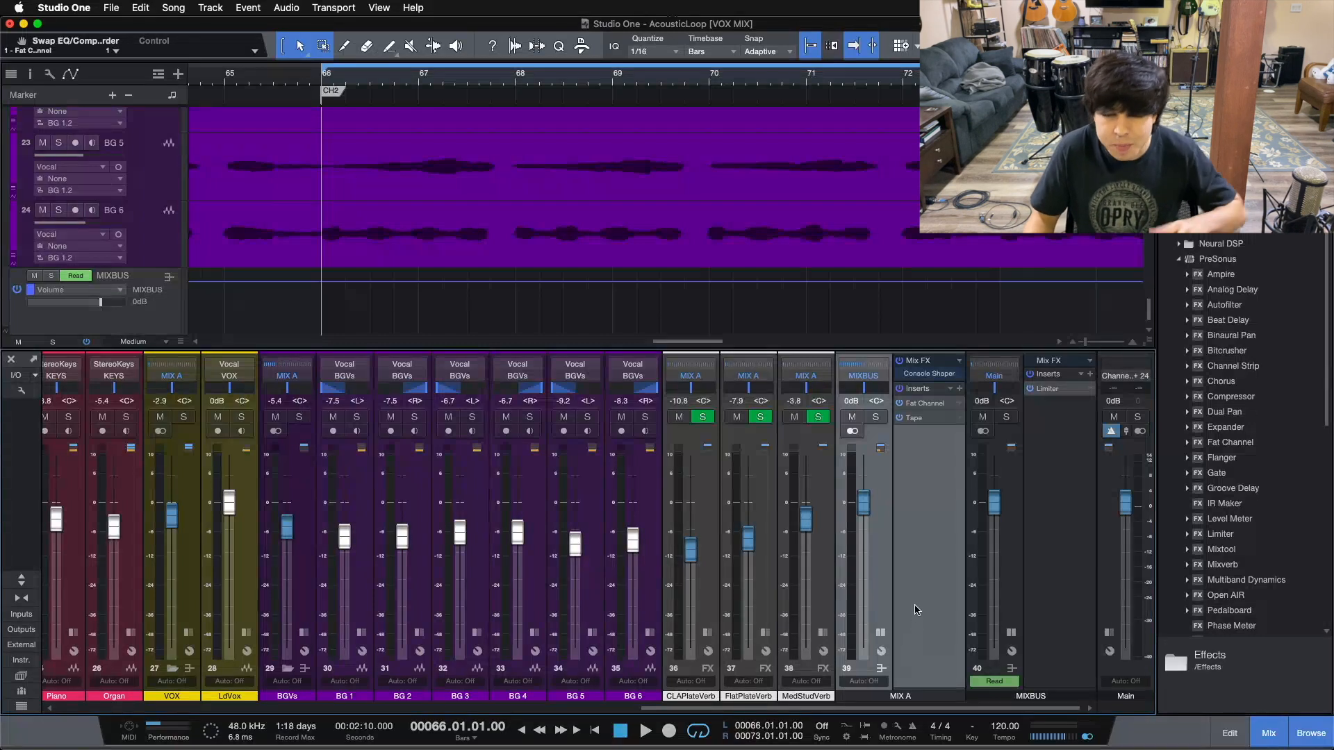
{"action": "scroll", "coordinate": [806, 265], "scroll_direction": "up", "scroll_amount": 3}
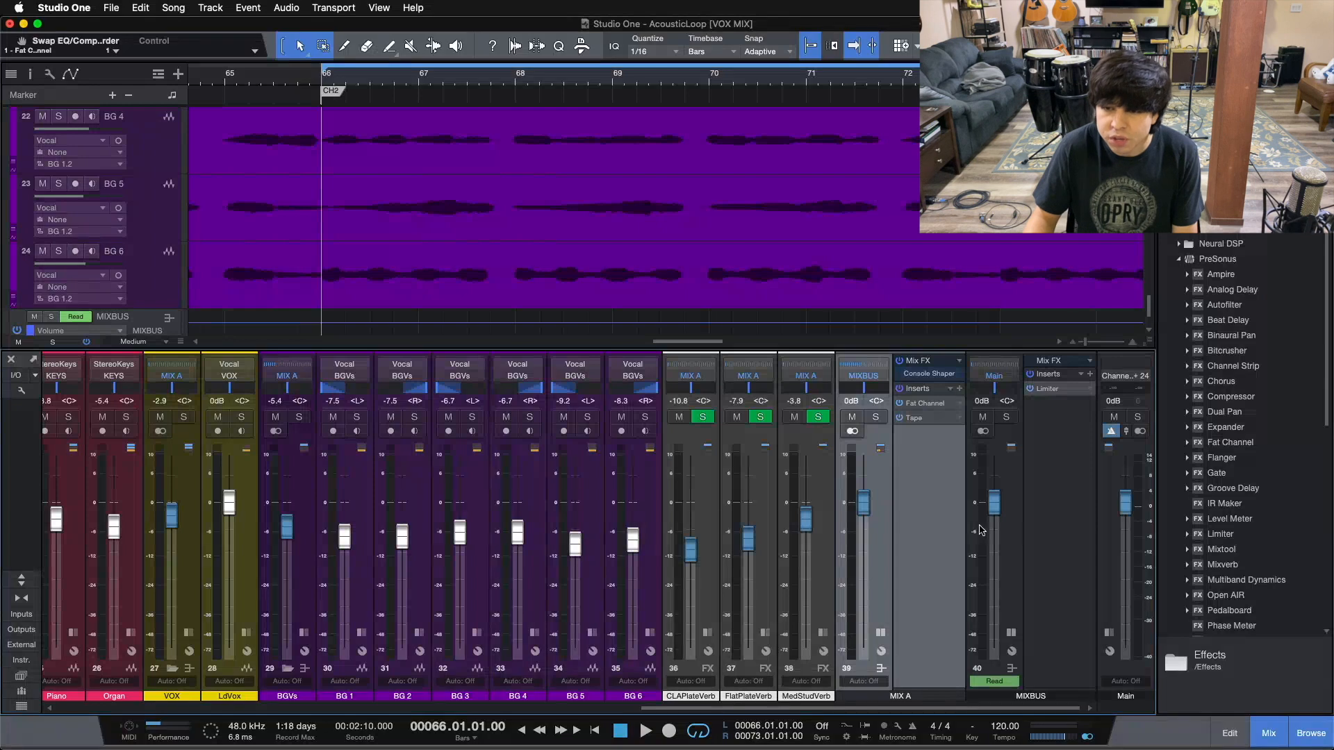
{"action": "left_click", "coordinate": [1049, 536]}
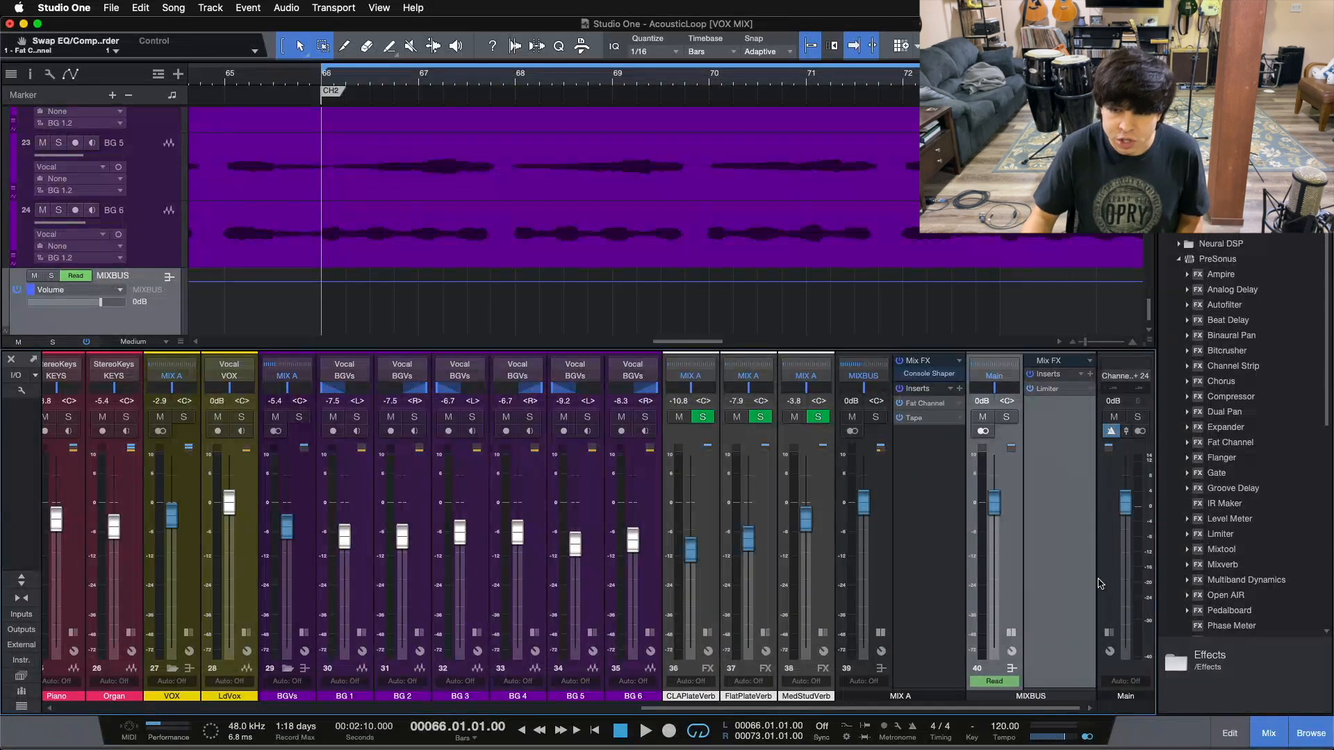
{"action": "left_click", "coordinate": [1124, 447]}
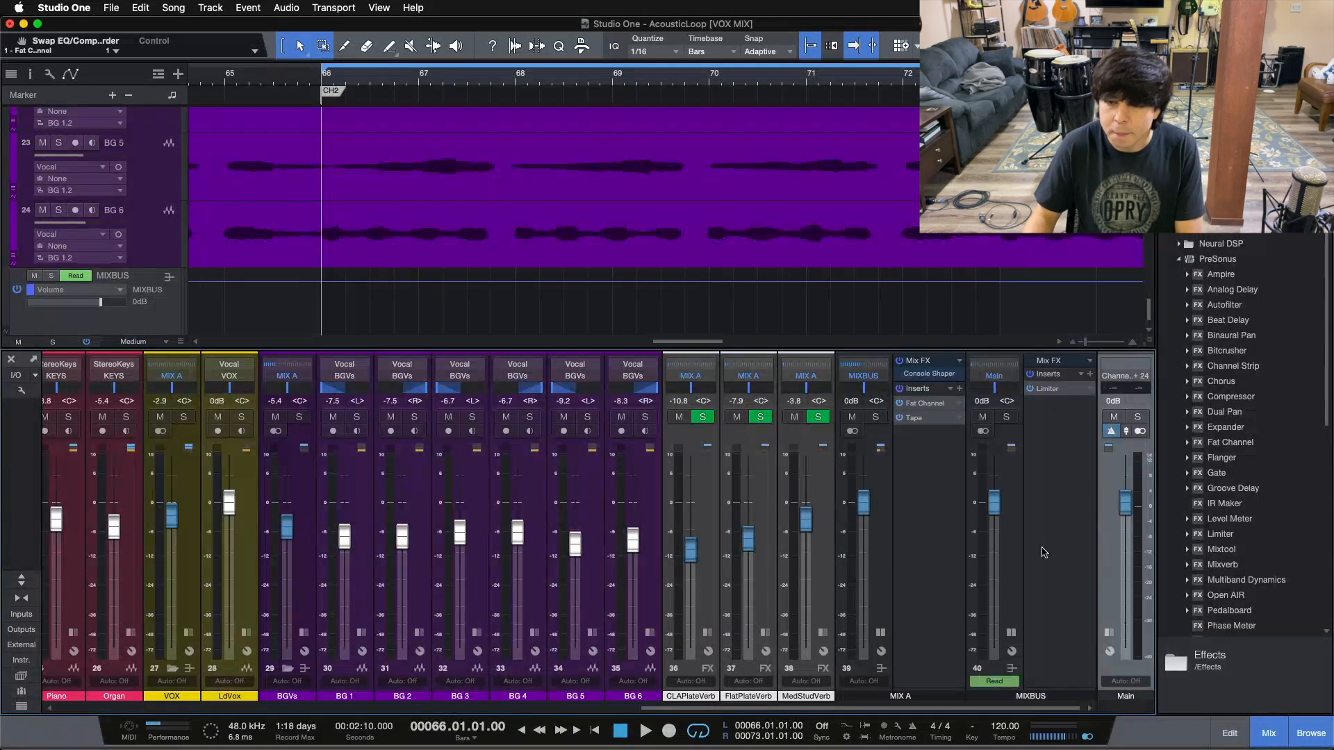
{"action": "left_click", "coordinate": [1012, 631]}
{"action": "left_click", "coordinate": [999, 584]}
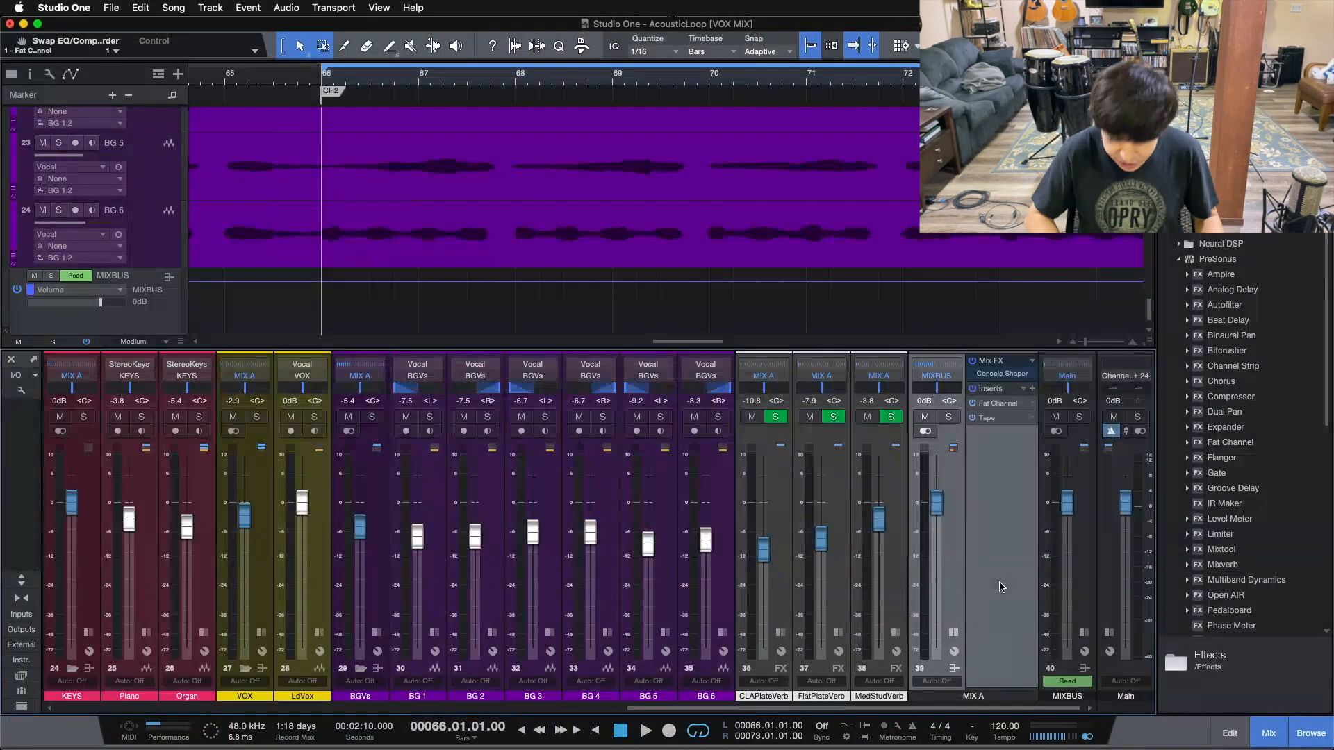
Play the song with the timeline zoomed out and looping switched off
{"action": "scroll", "coordinate": [722, 264], "scroll_direction": "up", "scroll_amount": 5}
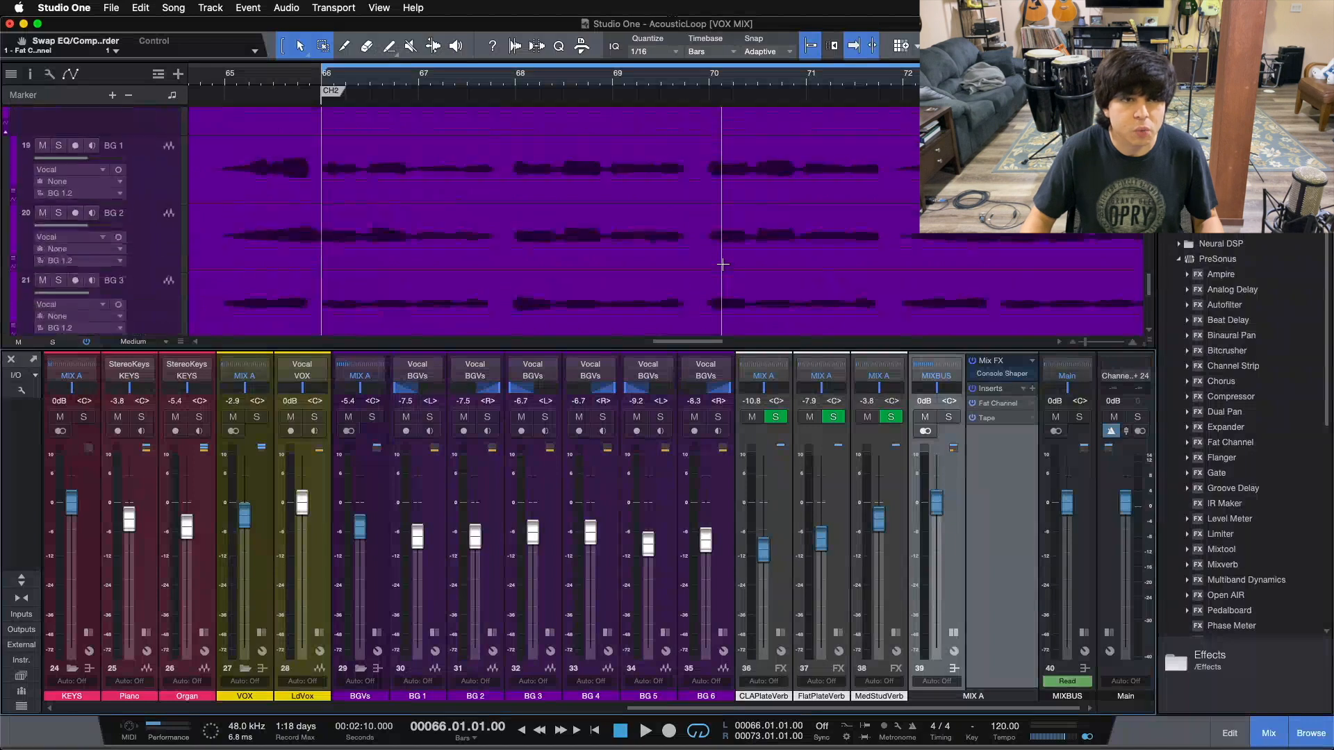
{"action": "scroll", "coordinate": [723, 264], "scroll_direction": "up", "scroll_amount": 3}
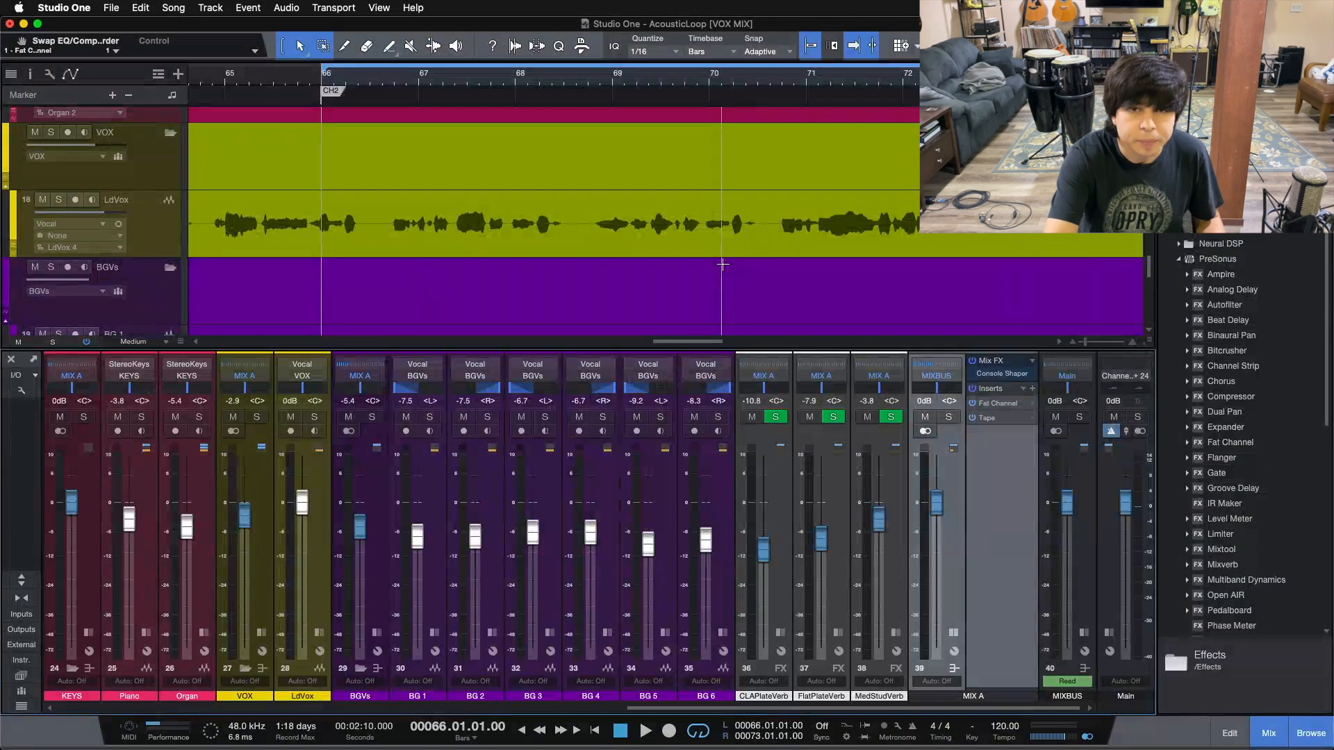
{"action": "key", "text": "space"}
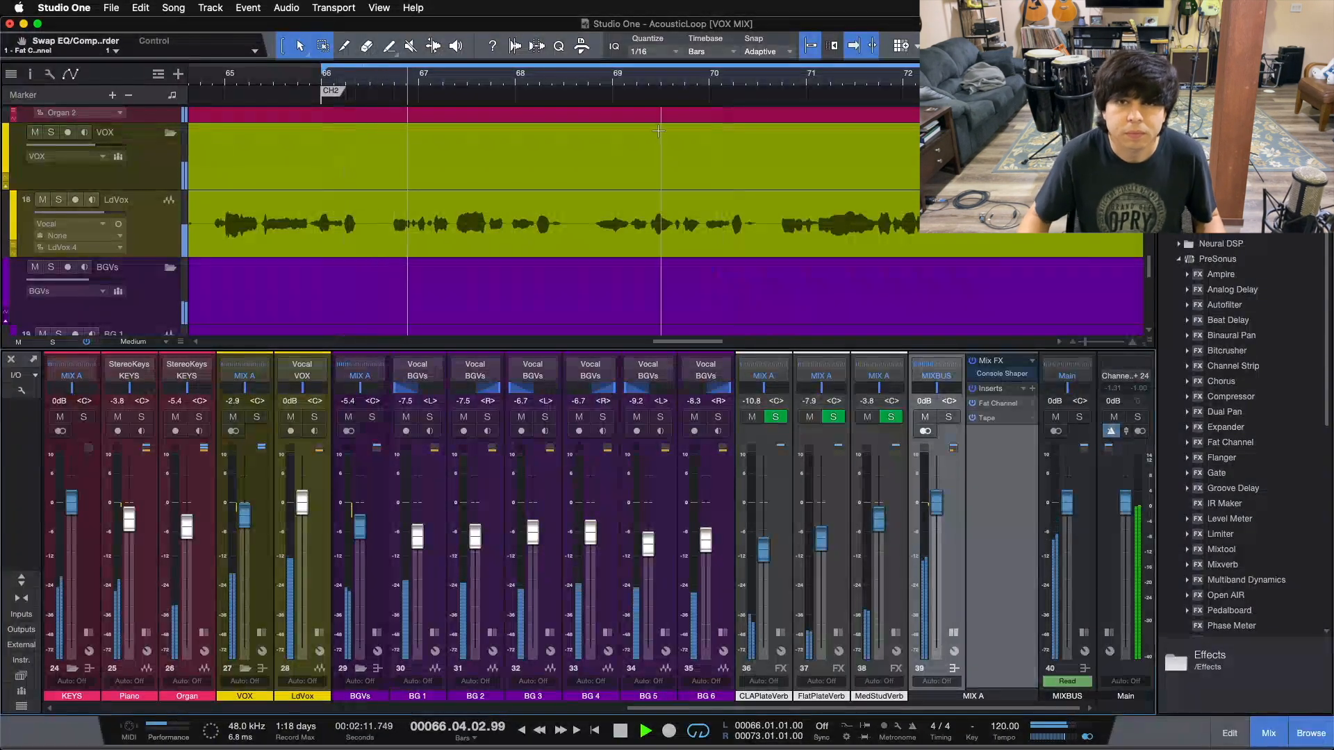
{"action": "left_click_drag", "start_coordinate": [636, 79], "coordinate": [496, 73]}
{"action": "key", "text": "/"}
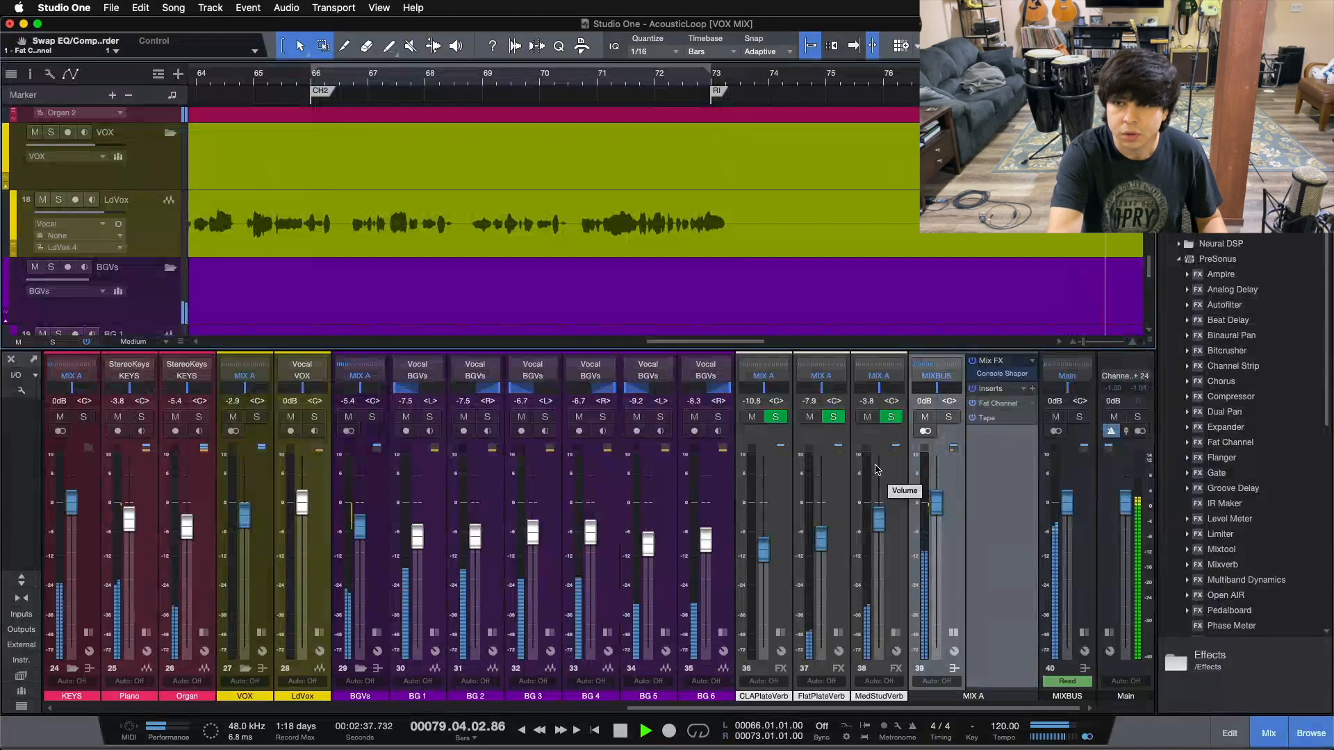
Stop playback, zoom in on bars 66–70 and turn looping back on
{"action": "key", "text": "space"}
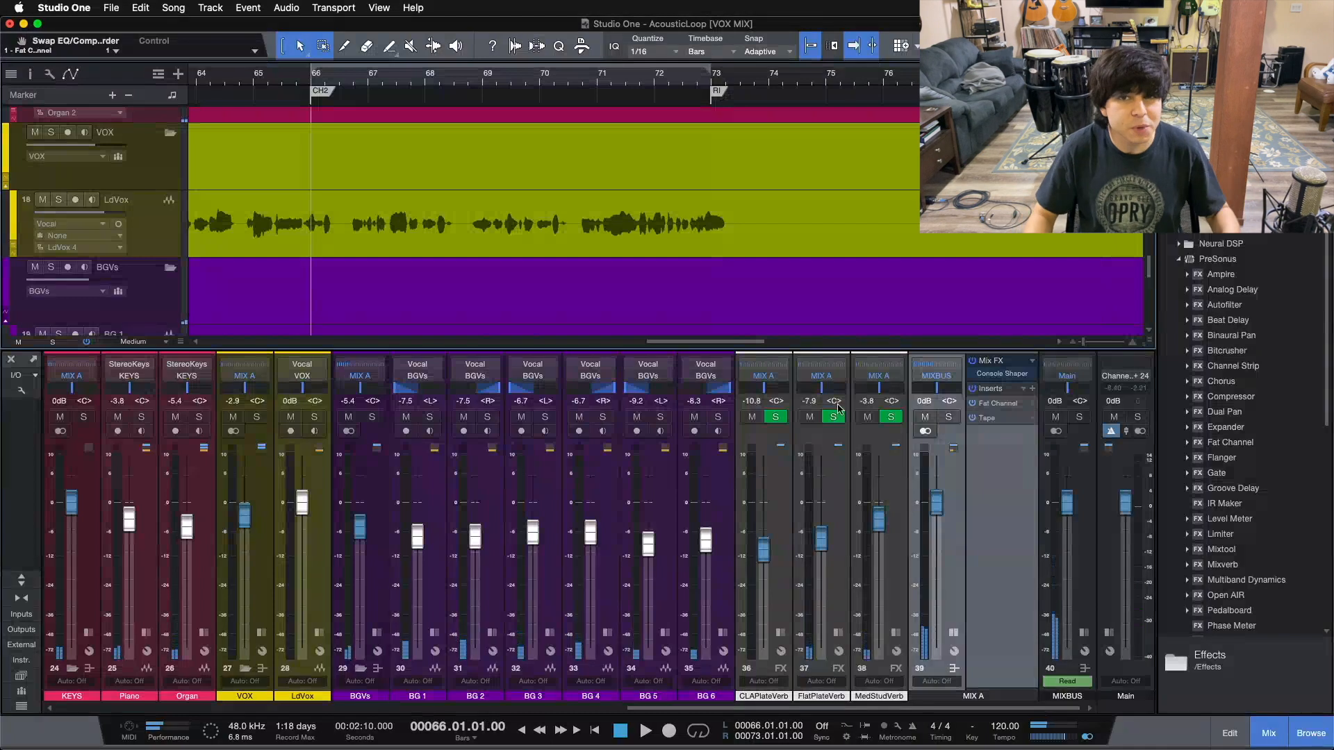
{"action": "left_click_drag", "start_coordinate": [450, 82], "coordinate": [561, 100]}
{"action": "key", "text": "slash"}
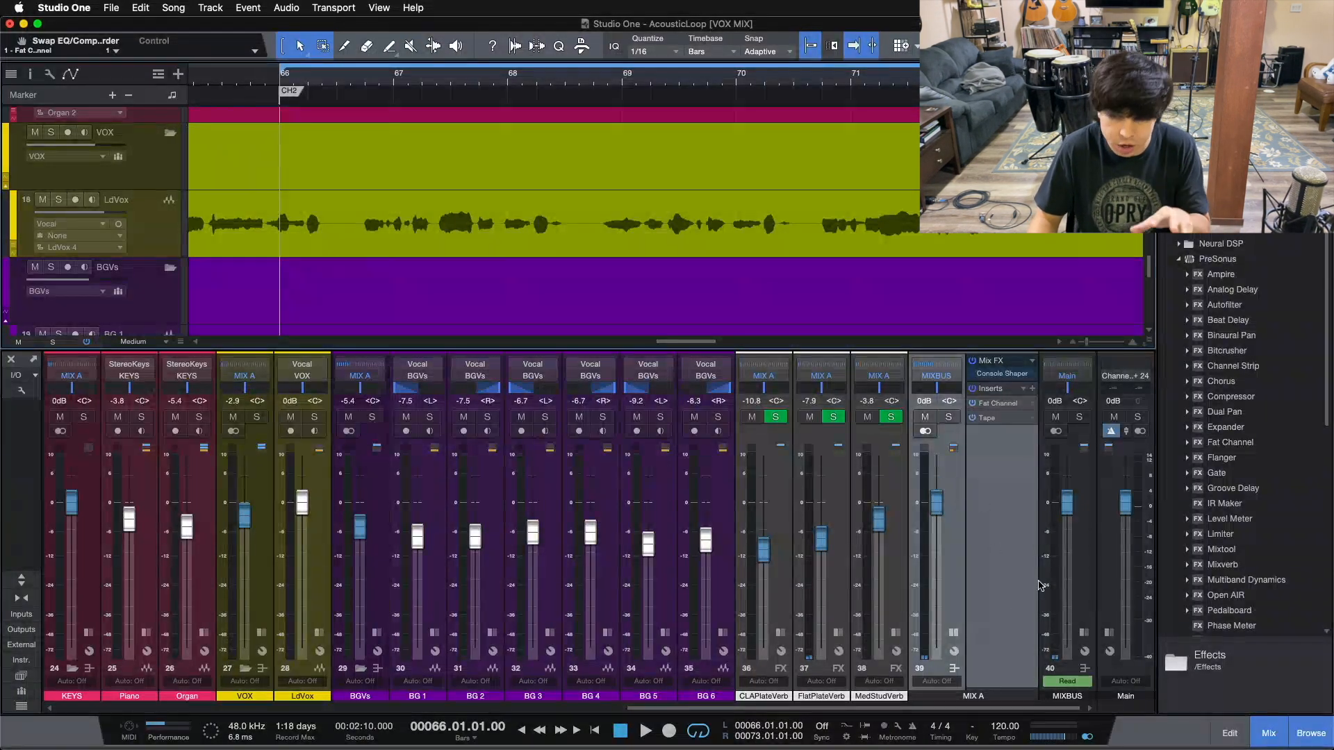
Check MIXBUS's Limiter, then A/B MIX A's Mix FX and inserts during playback, leaving Console Shaper on
{"action": "left_click", "coordinate": [1081, 635]}
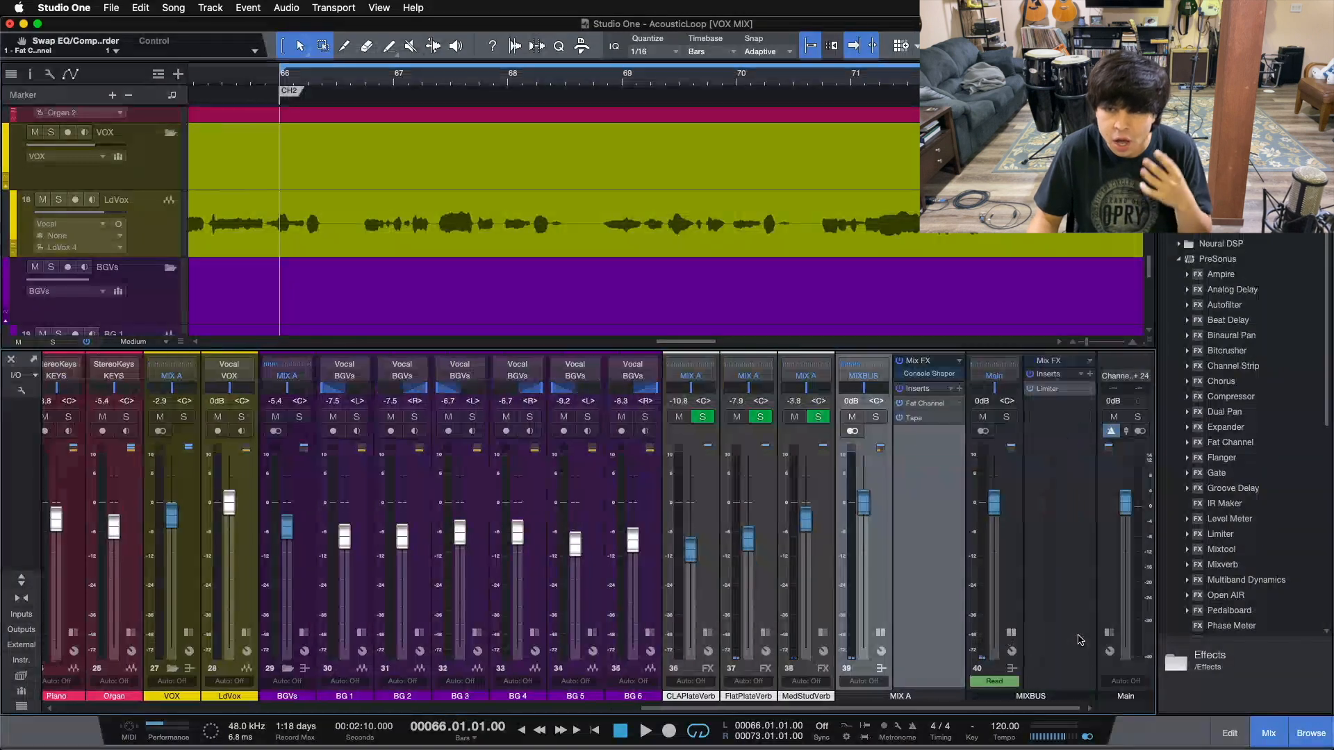
{"action": "left_click", "coordinate": [1012, 634]}
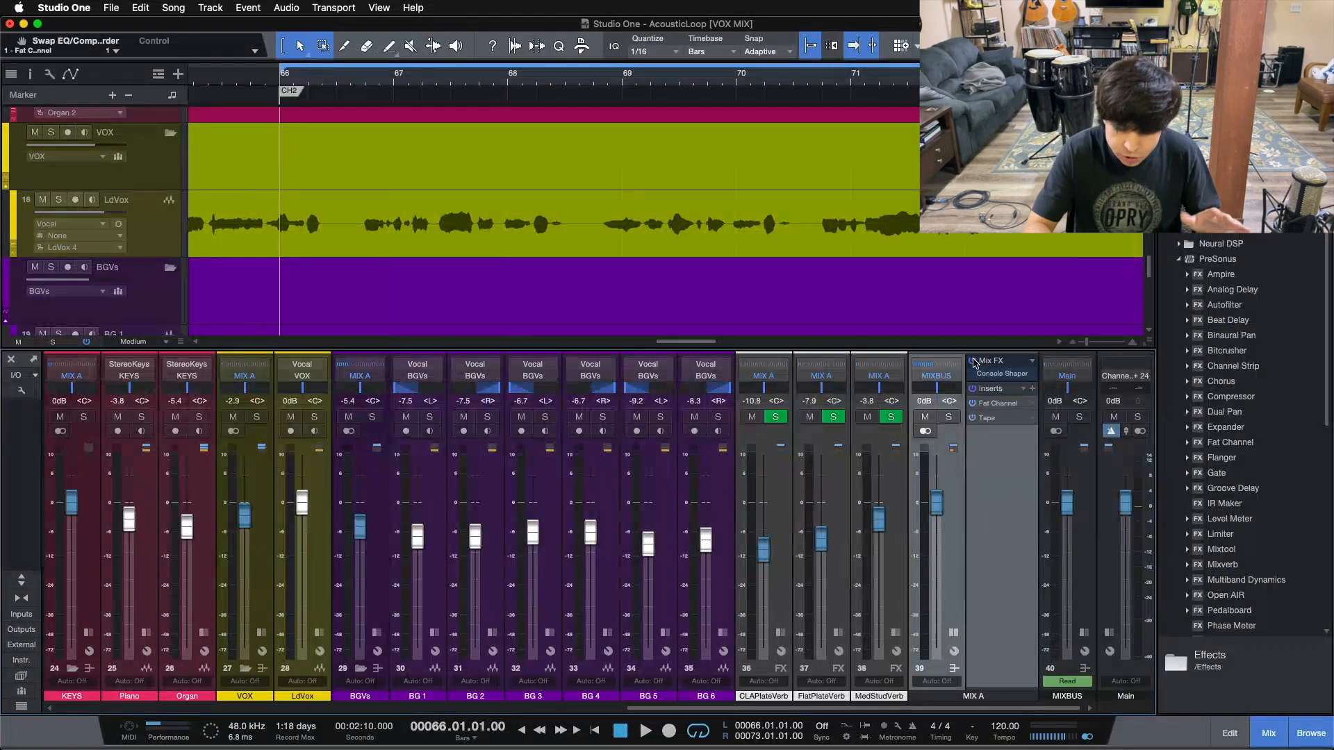
{"action": "key", "text": "space"}
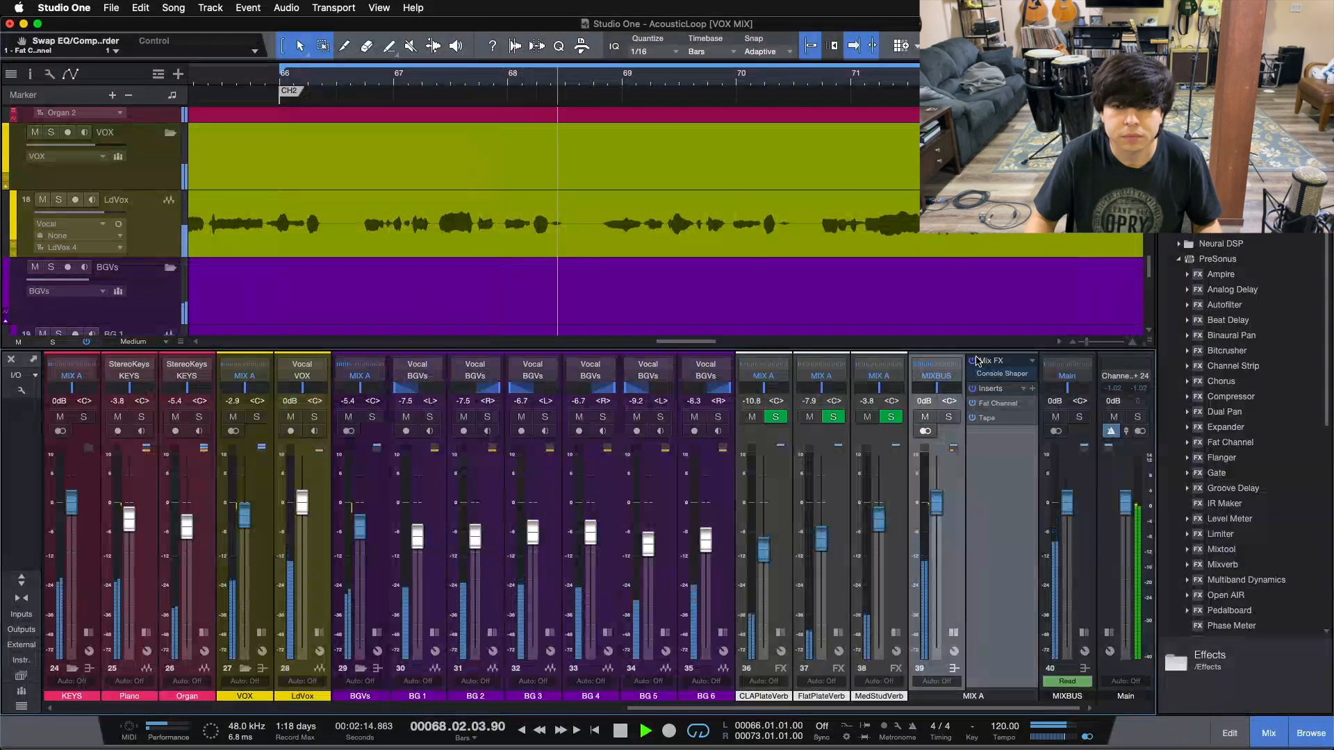
{"action": "left_click", "coordinate": [973, 361]}
{"action": "left_click", "coordinate": [973, 389]}
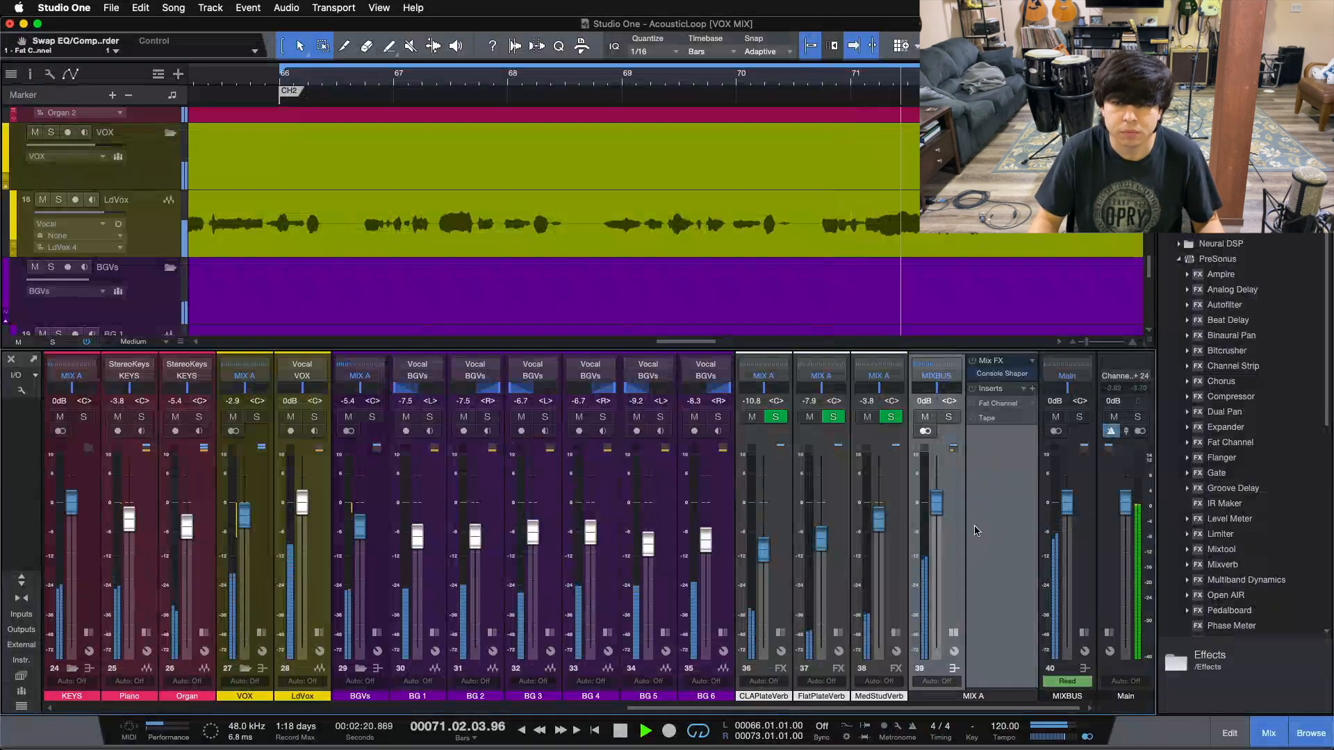
{"action": "left_click", "coordinate": [972, 361]}
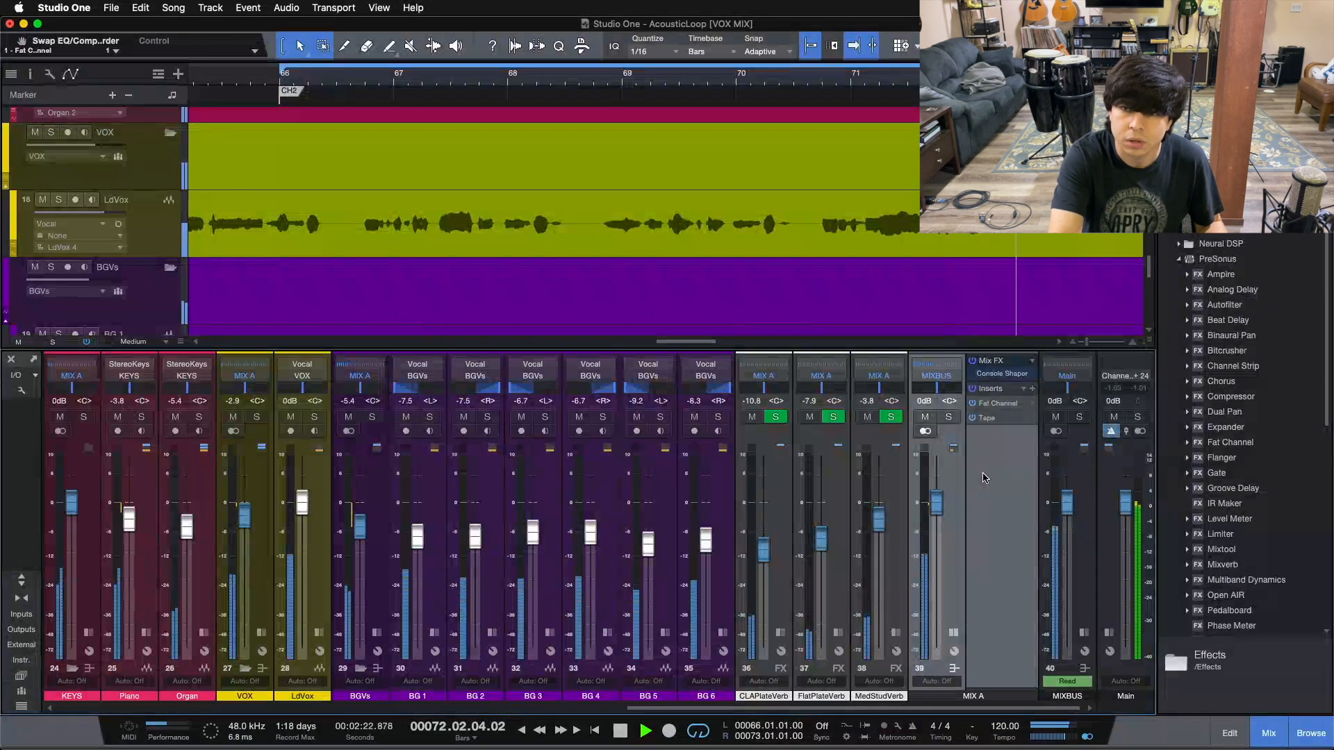
{"action": "key", "text": "space"}
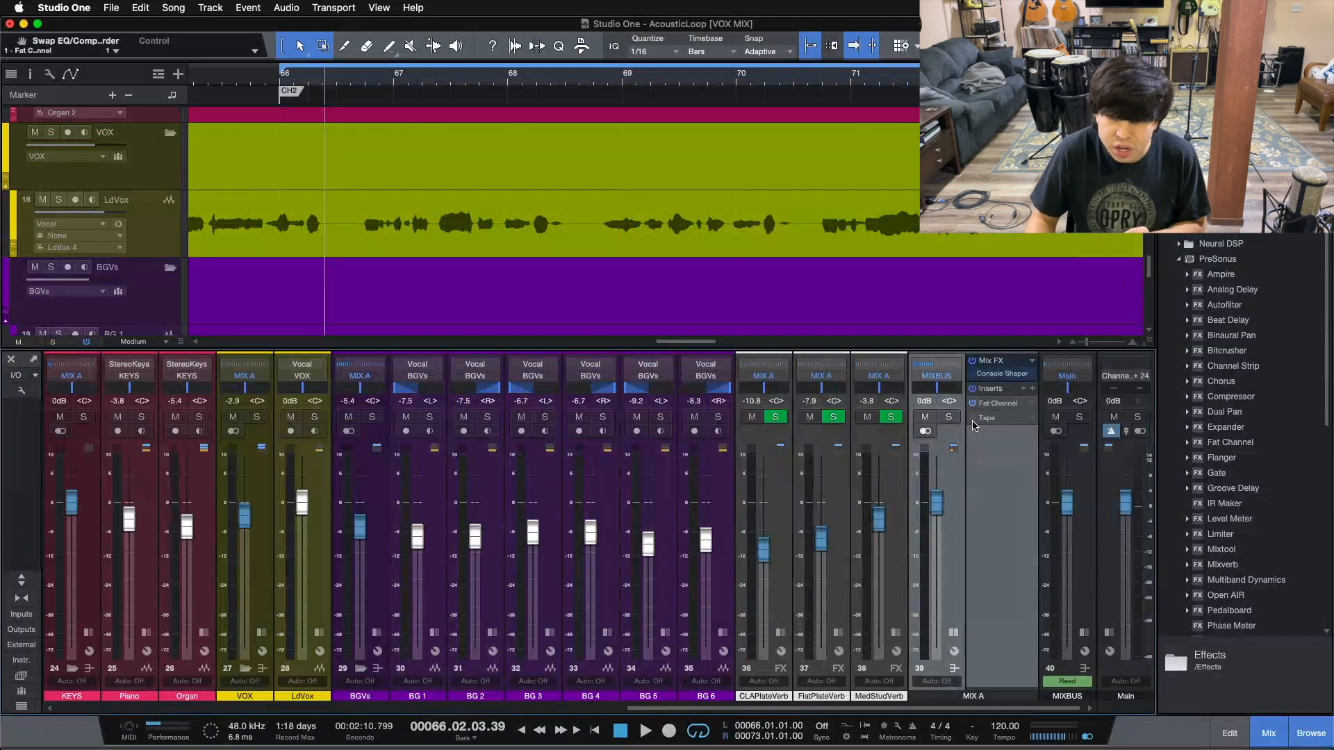
Open MIX A's Console Shaper window over the mixer and return the playhead to bar 66
{"action": "left_click", "coordinate": [991, 376]}
{"action": "left_click_drag", "start_coordinate": [604, 123], "coordinate": [661, 404]}
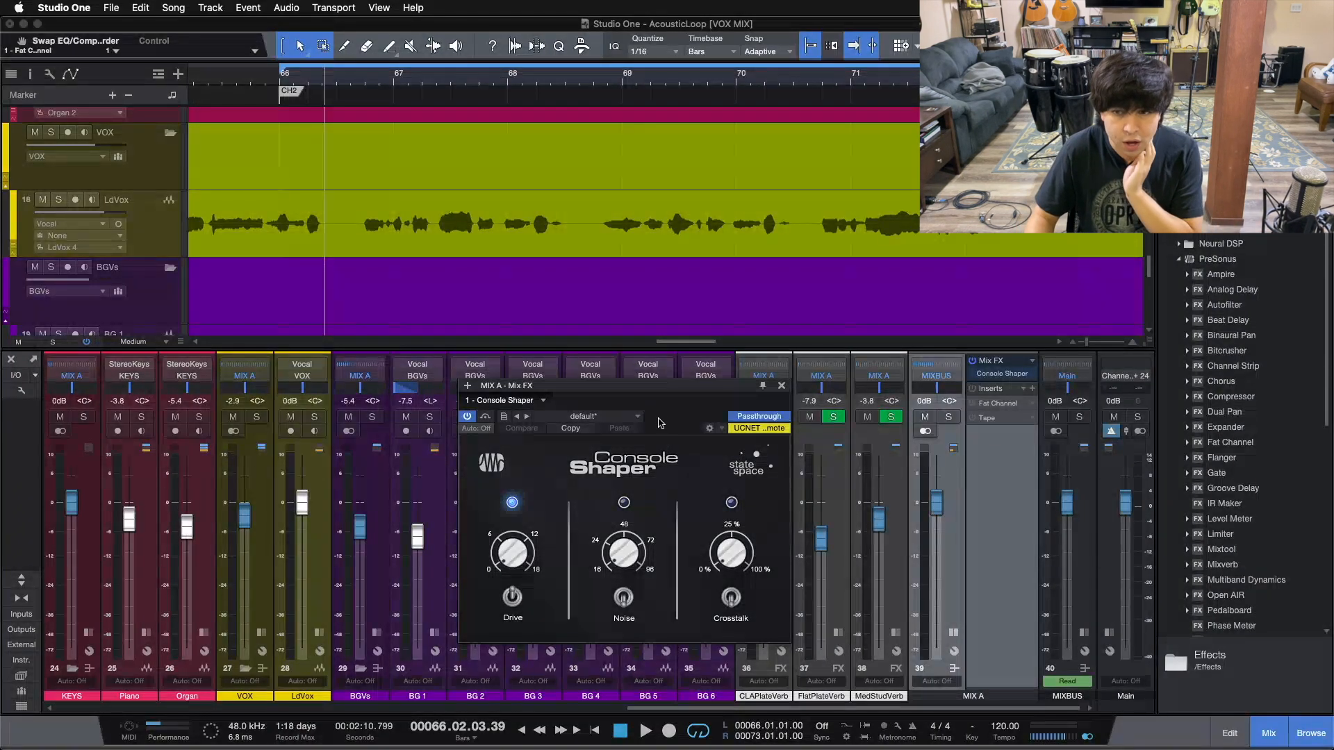
{"action": "left_click_drag", "start_coordinate": [662, 417], "coordinate": [690, 432]}
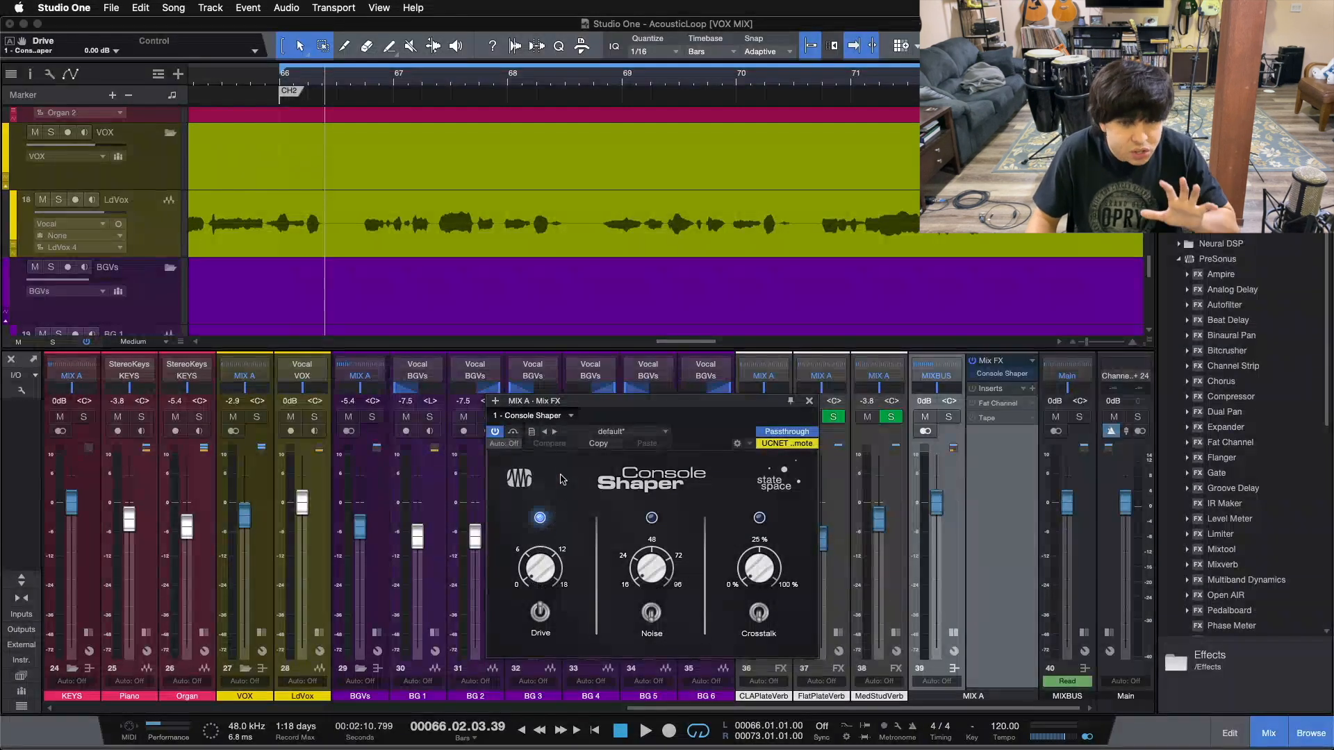
{"action": "key", "text": "KP_0"}
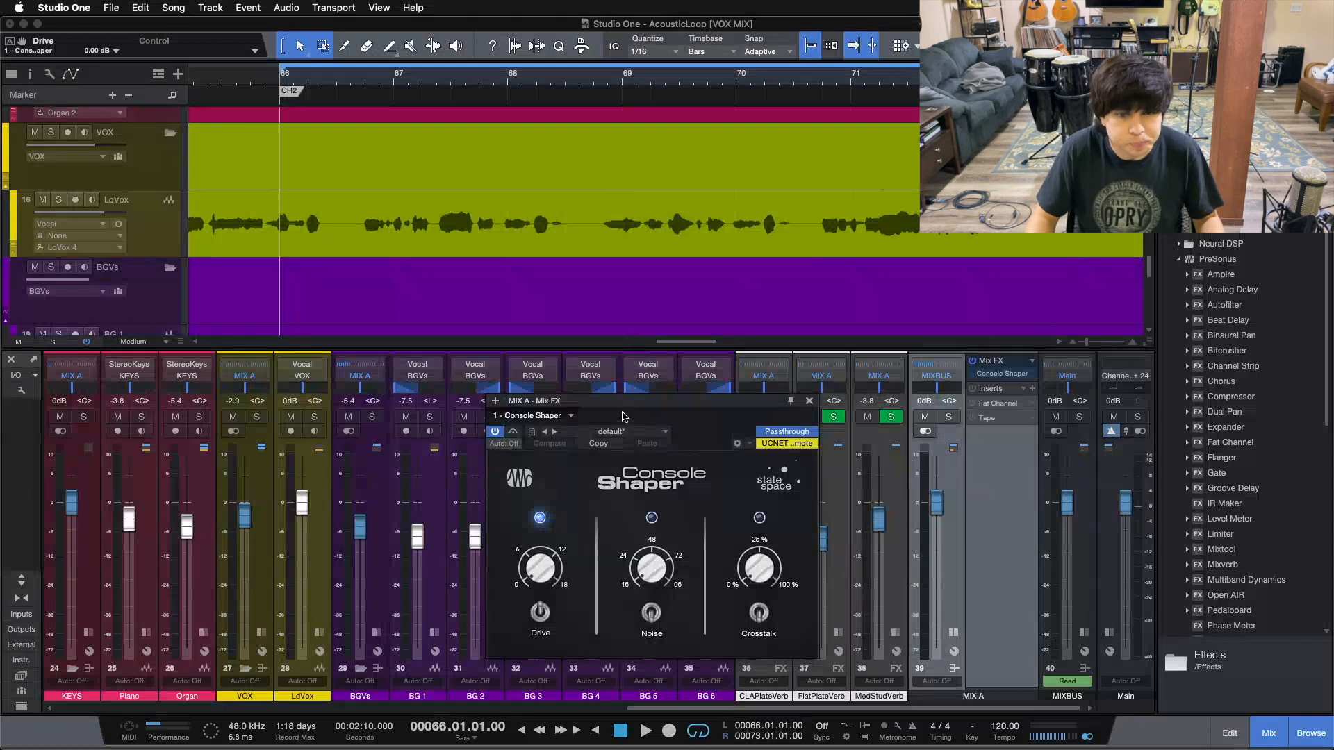
Compare Console Shaper bypassed and active on MIX A while the loop plays, then stop
{"action": "left_click", "coordinate": [493, 433]}
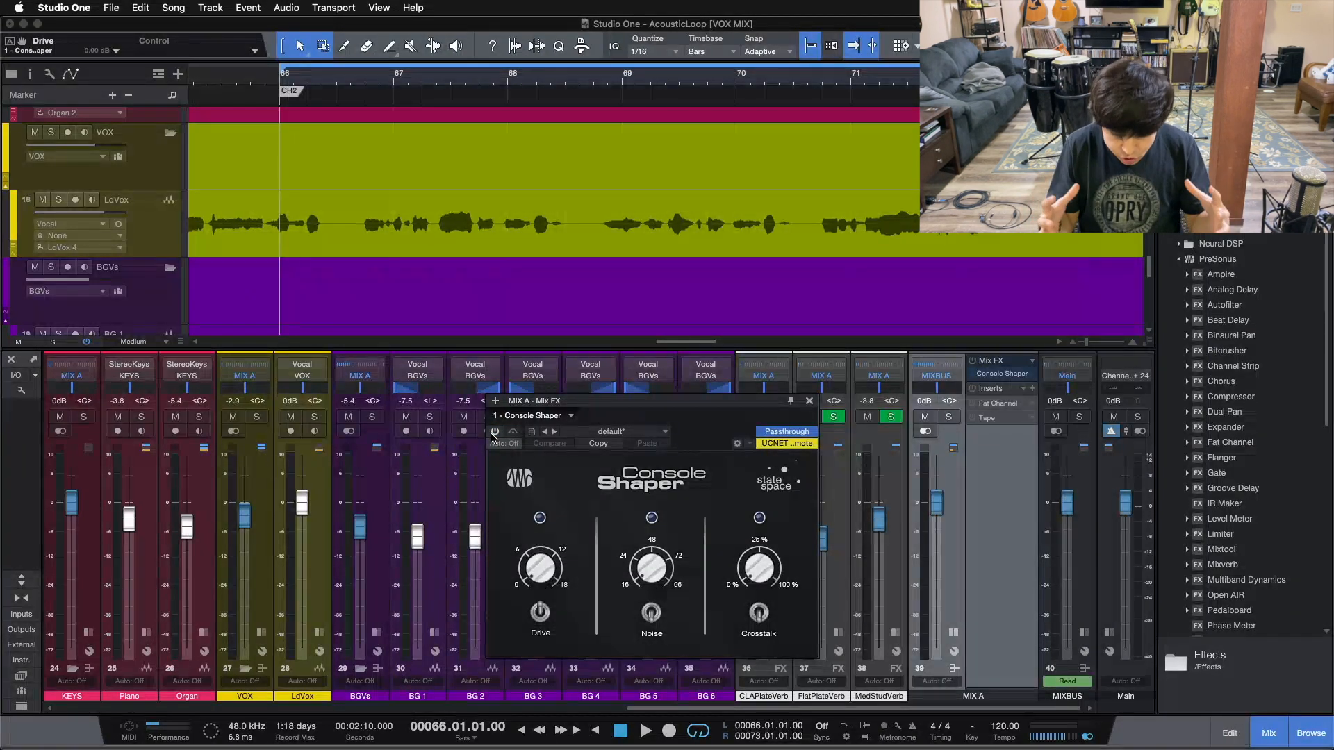
{"action": "key", "text": "space"}
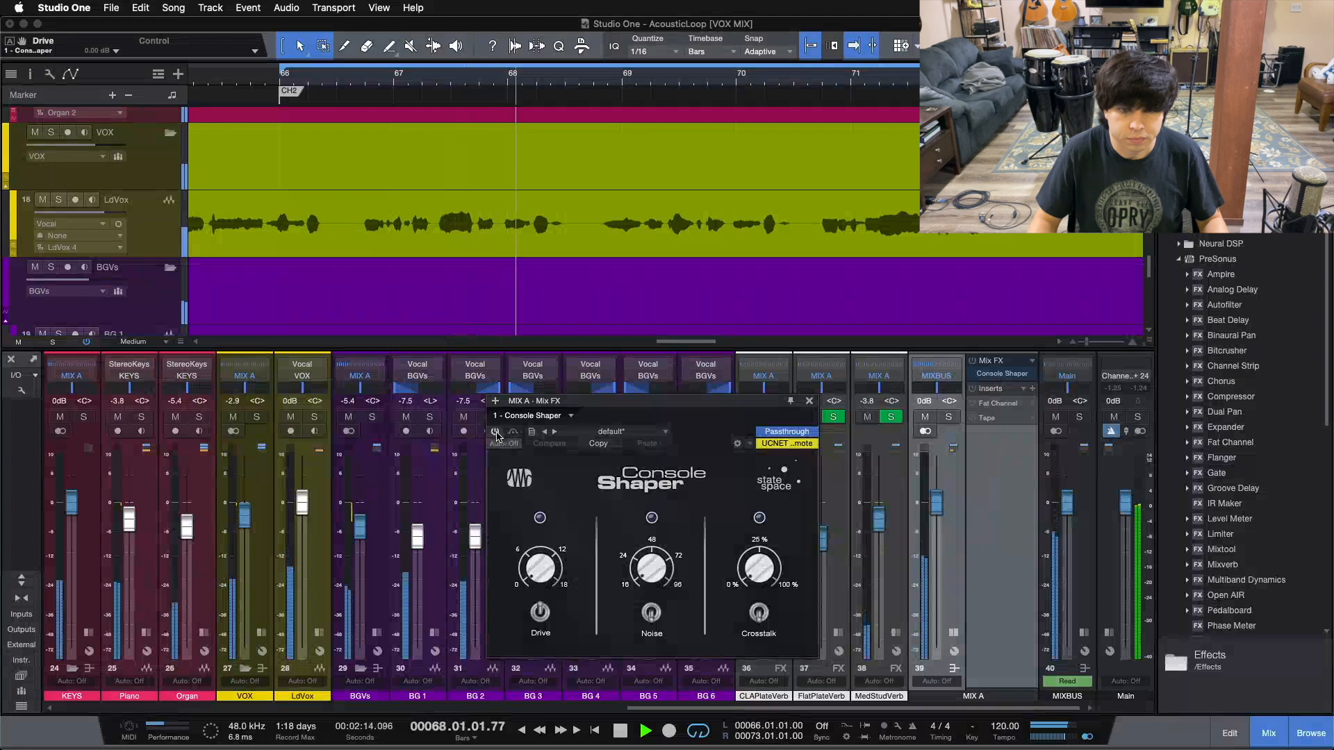
{"action": "left_click", "coordinate": [495, 432]}
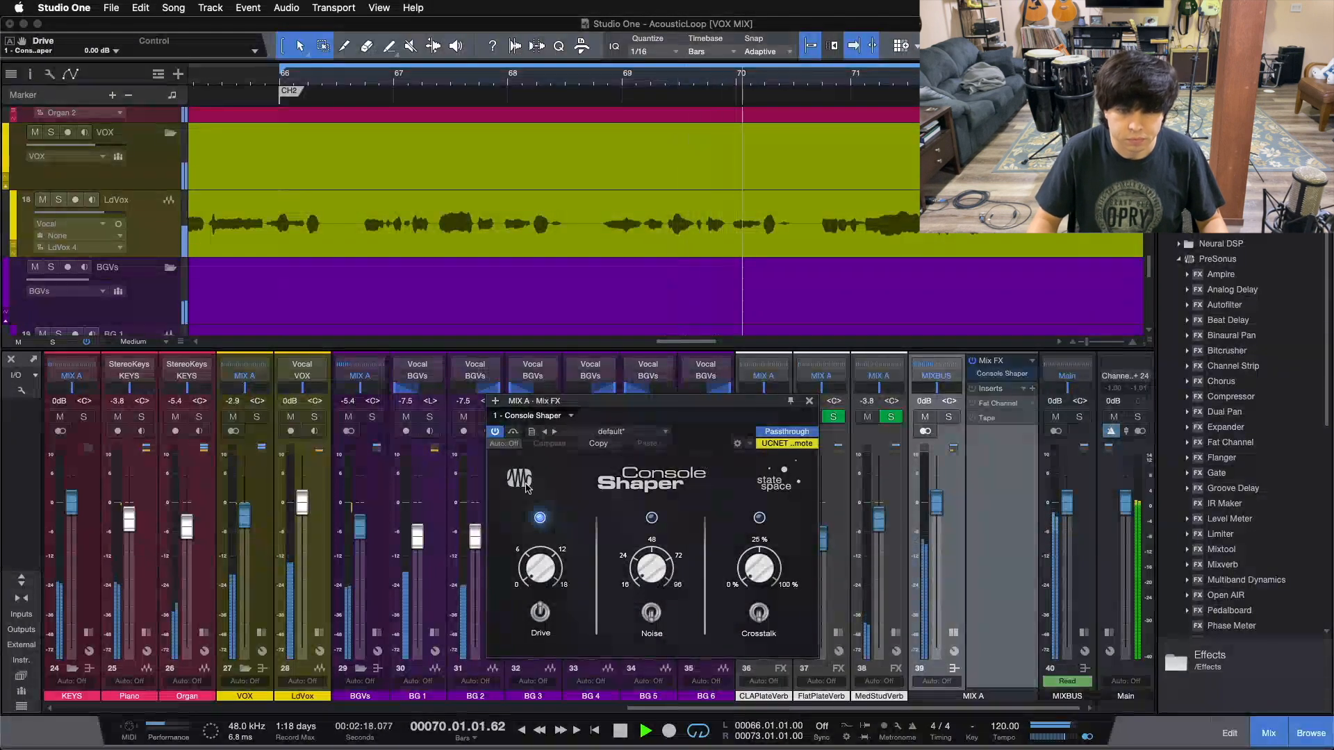
{"action": "left_click", "coordinate": [495, 433]}
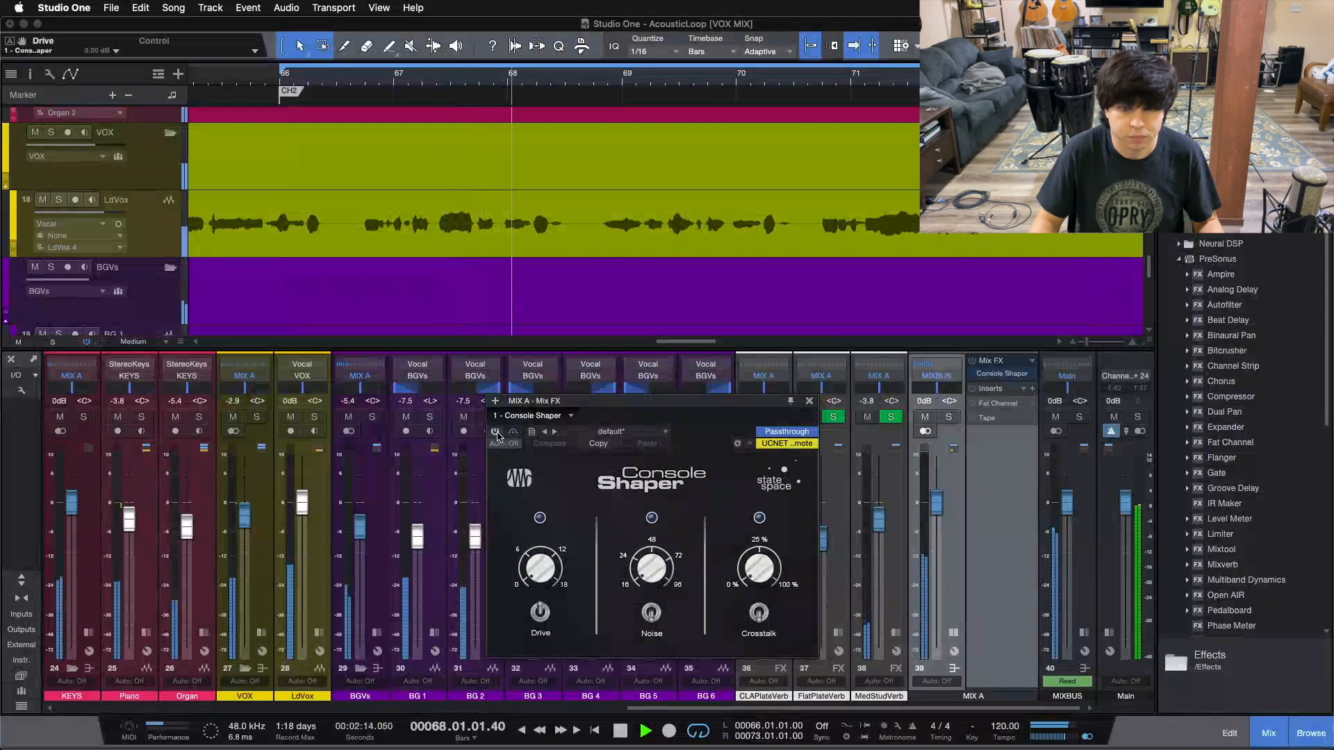
{"action": "left_click", "coordinate": [495, 432]}
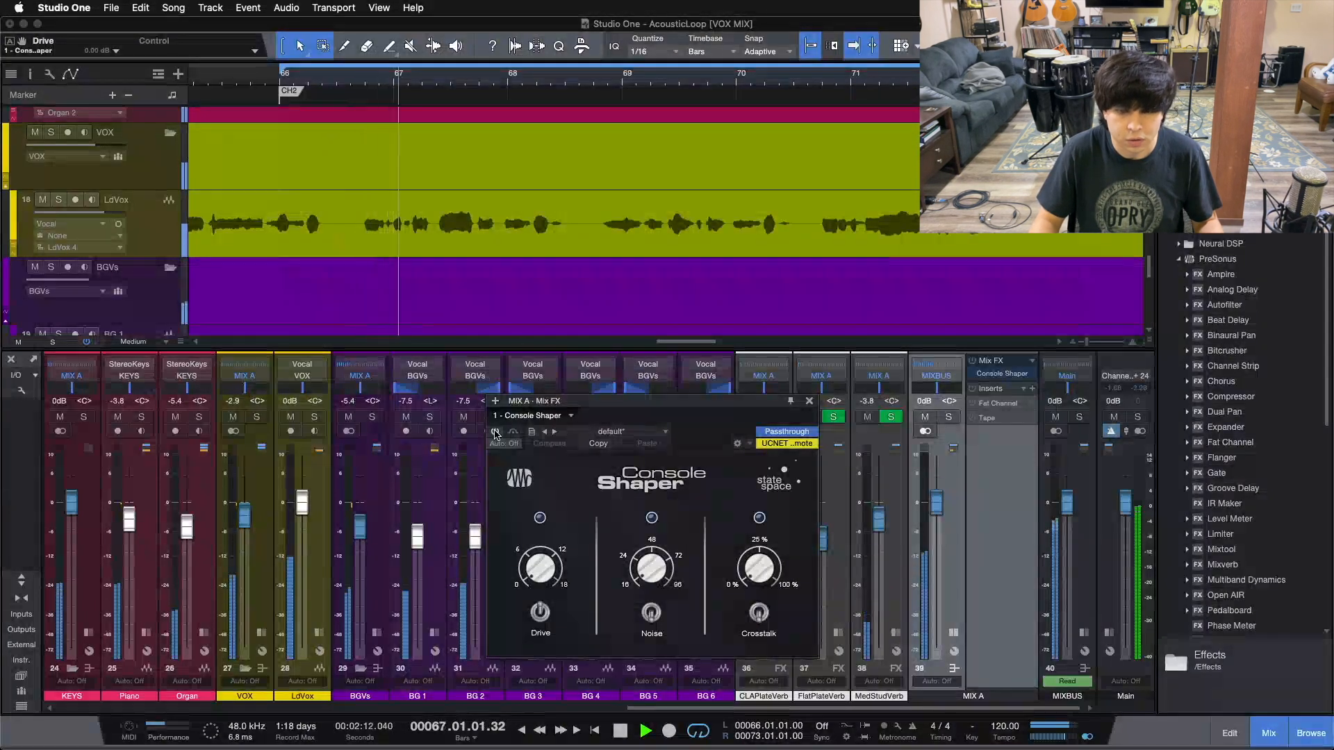
{"action": "left_click", "coordinate": [495, 432]}
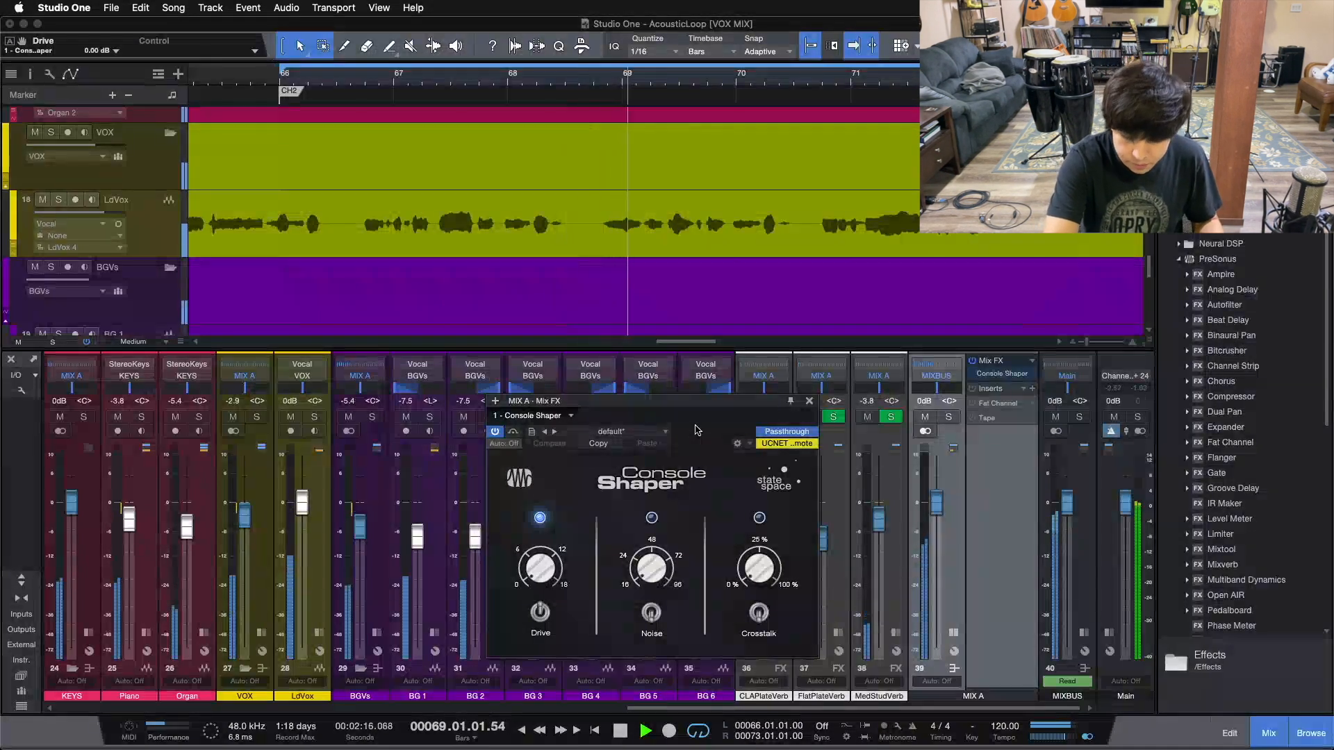
{"action": "key", "text": "space"}
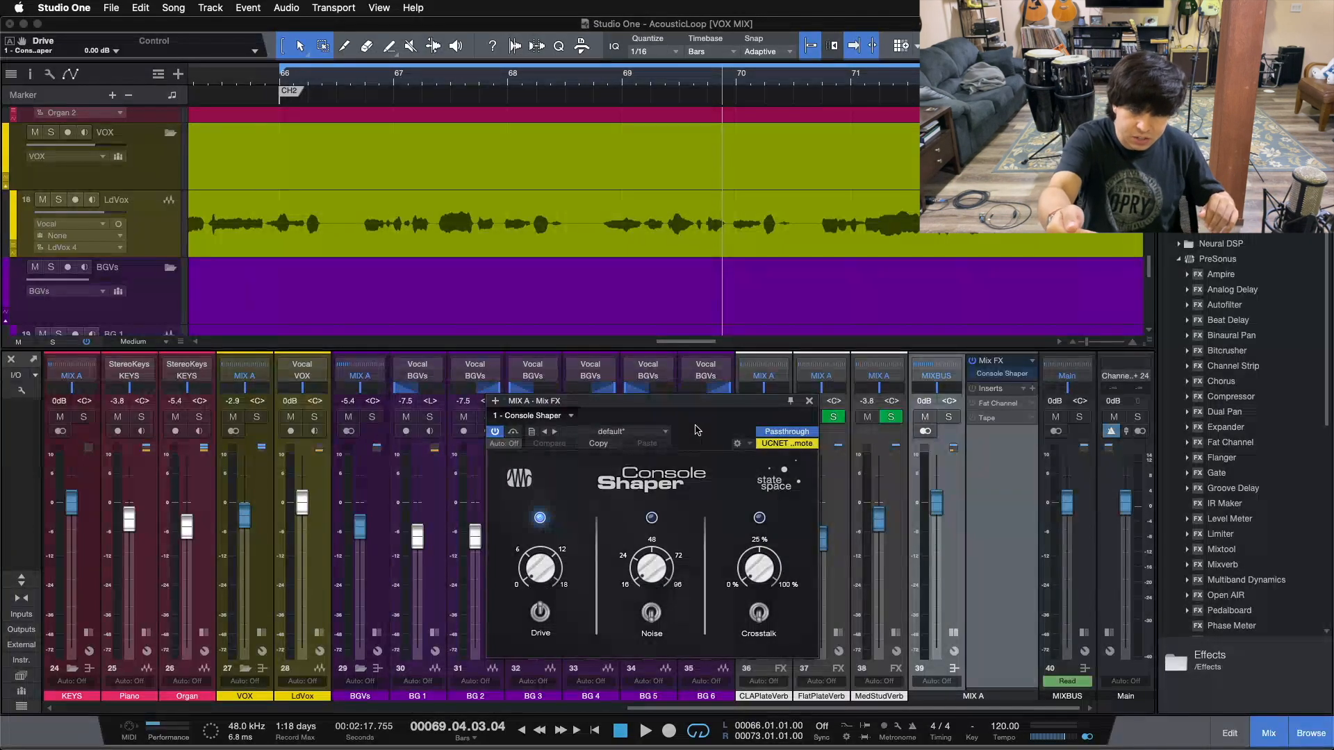
Replay the loop, A/B Console Shaper again leaving it on, and close its window
{"action": "key", "text": "space"}
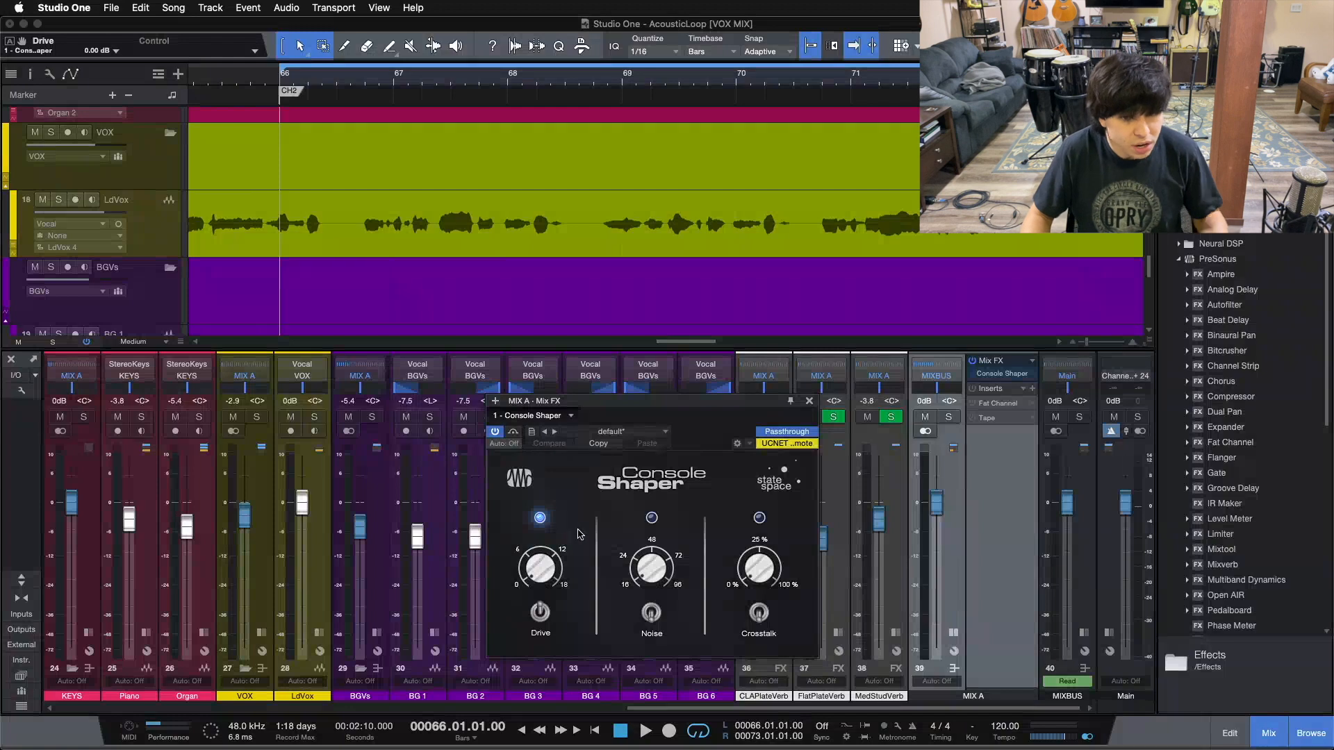
{"action": "key", "text": "space"}
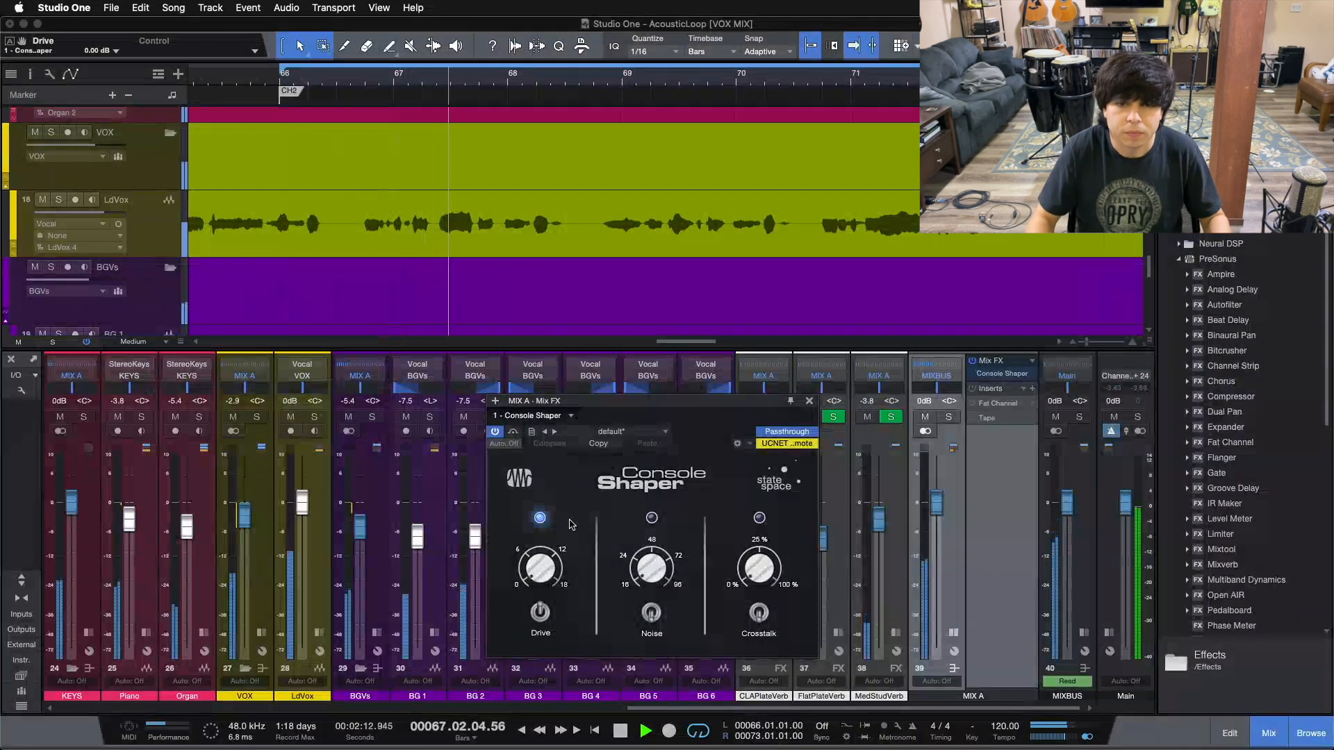
{"action": "left_click", "coordinate": [513, 432]}
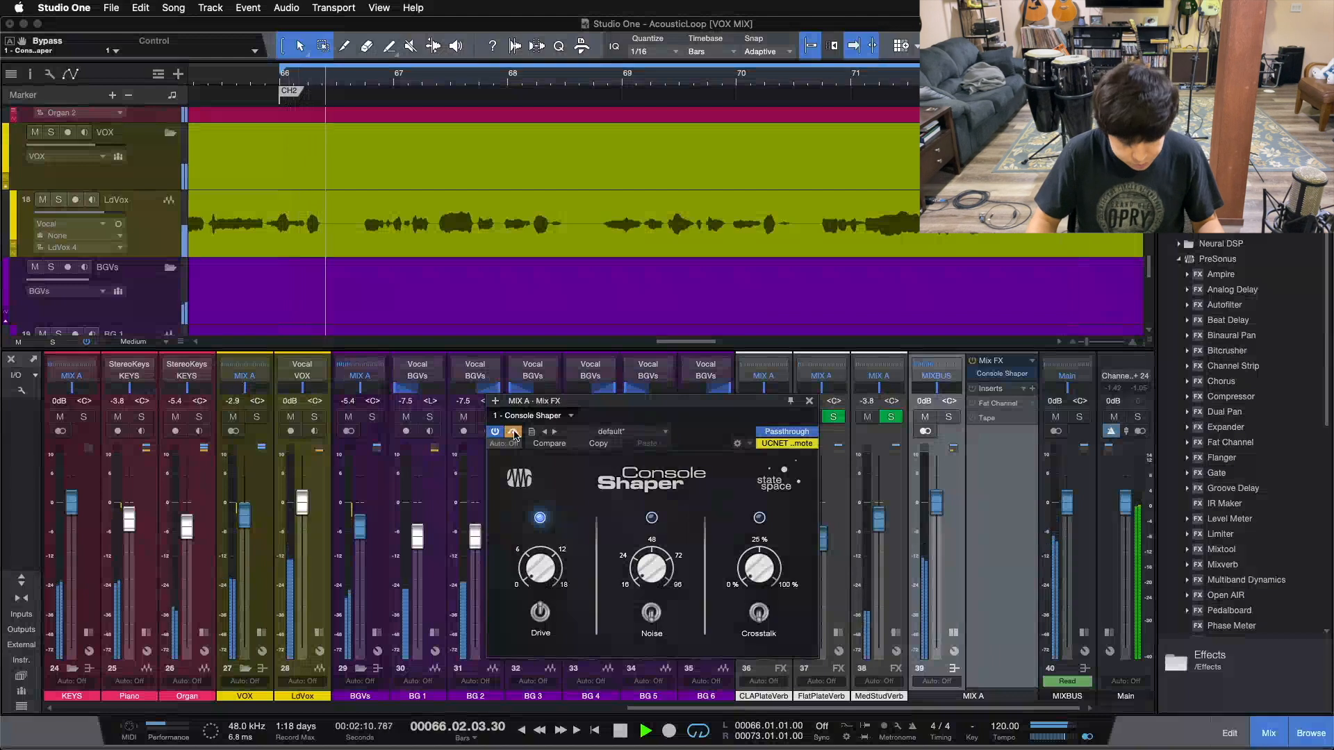
{"action": "left_click", "coordinate": [514, 432]}
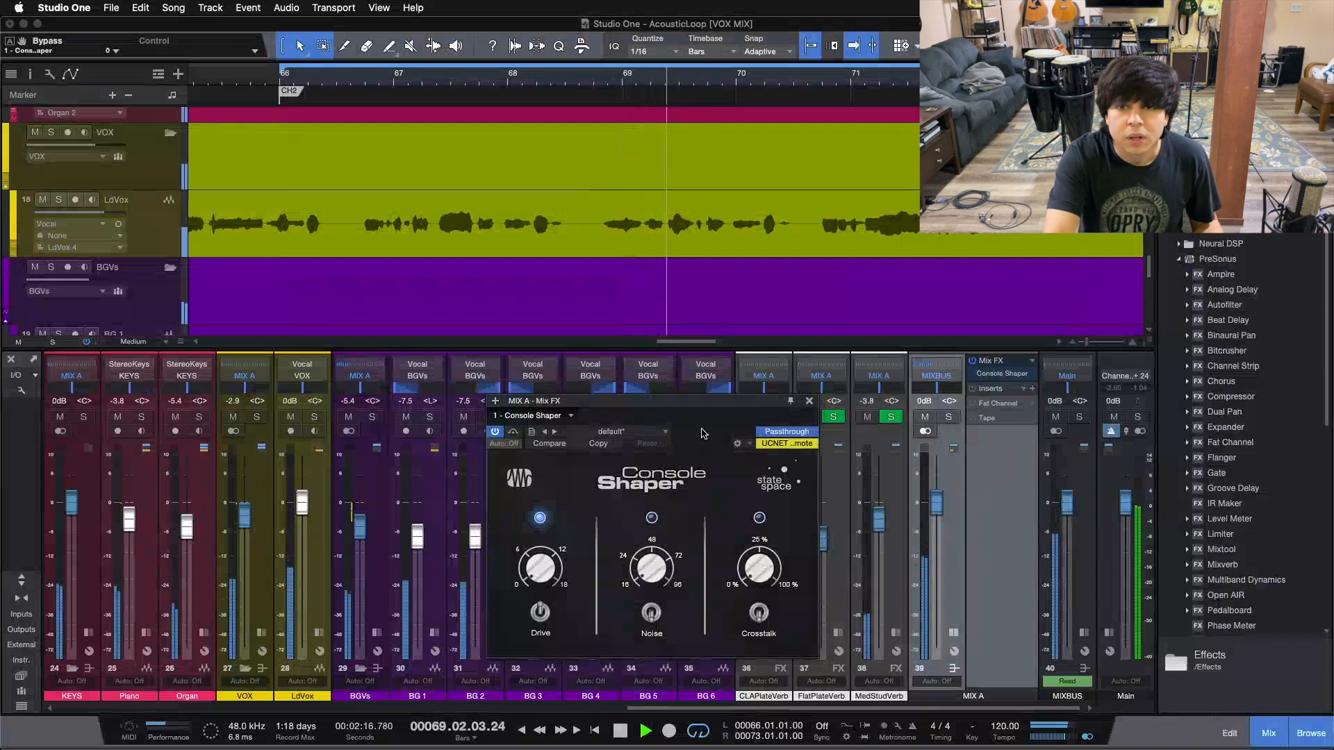
{"action": "key", "text": "space"}
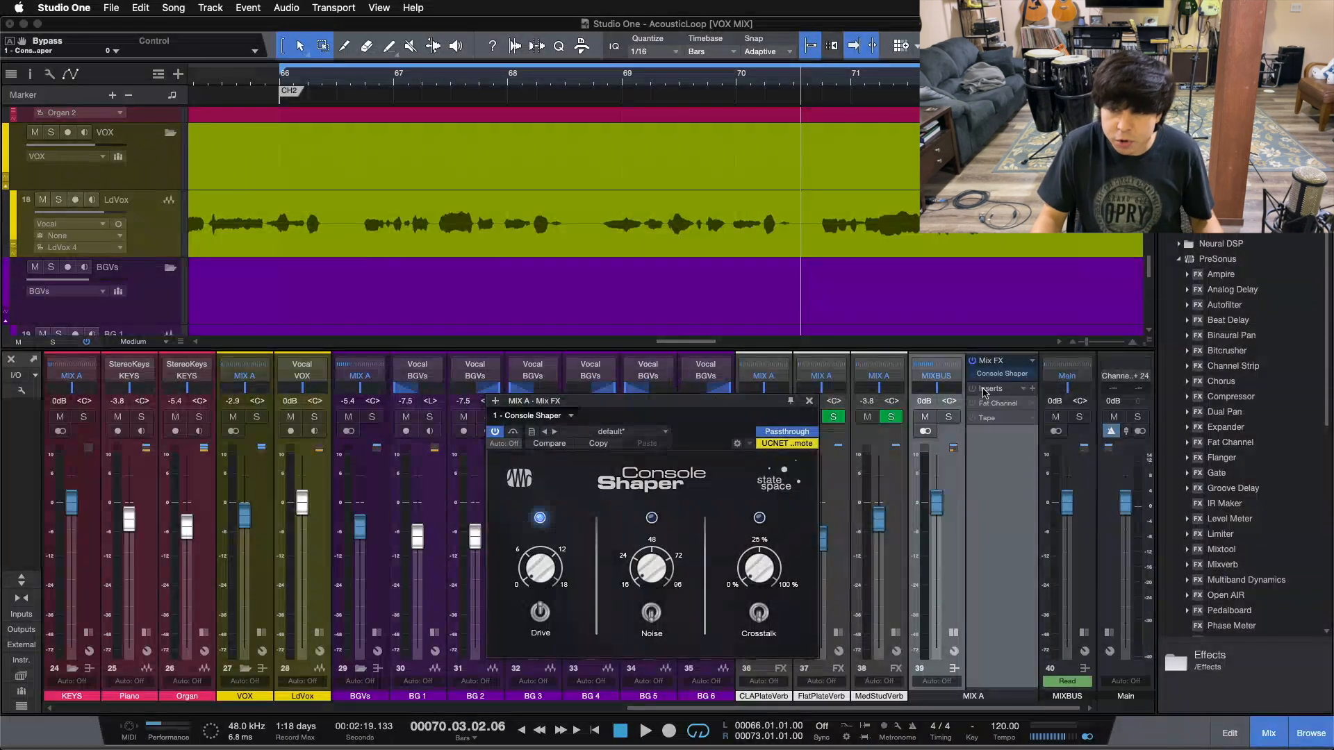
{"action": "left_click", "coordinate": [809, 403]}
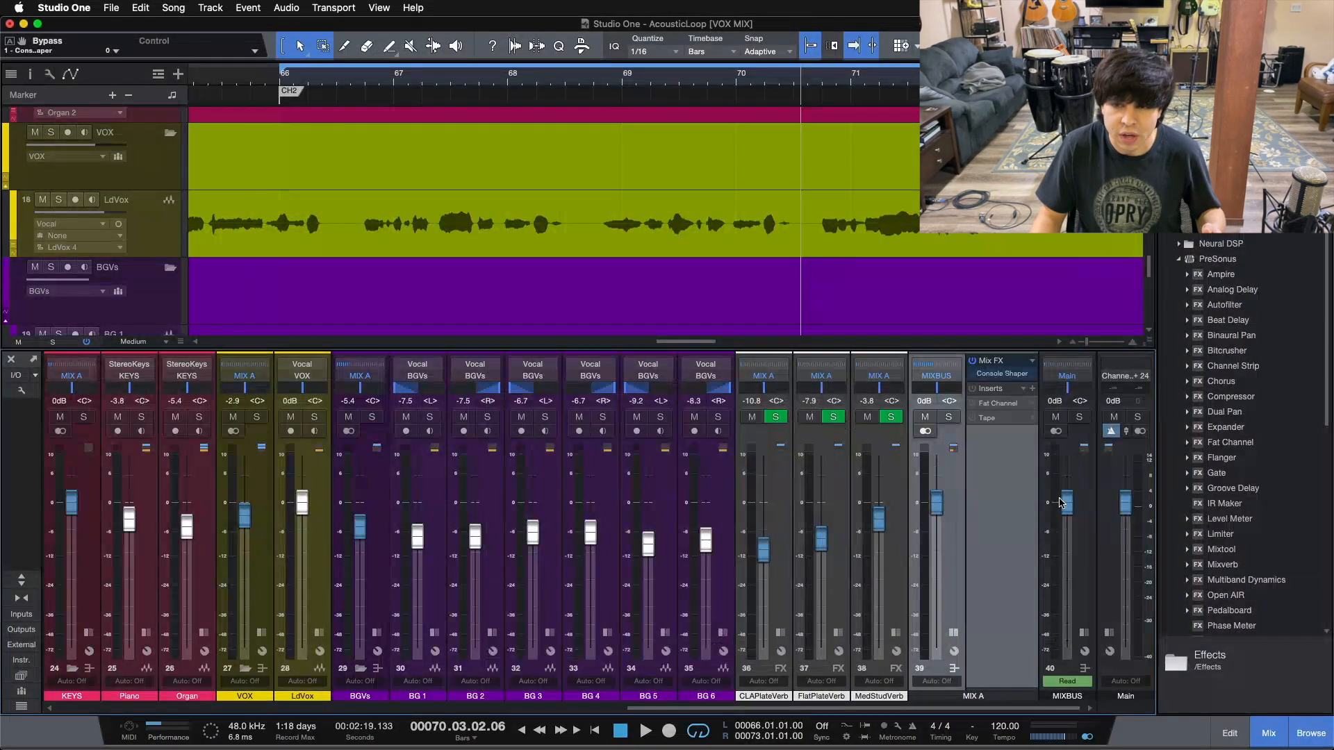
Open Fat Channel XT on MIX A, position its window over the mixer, and stop playback
{"action": "left_click", "coordinate": [996, 405]}
{"action": "left_click_drag", "start_coordinate": [665, 426], "coordinate": [662, 397]}
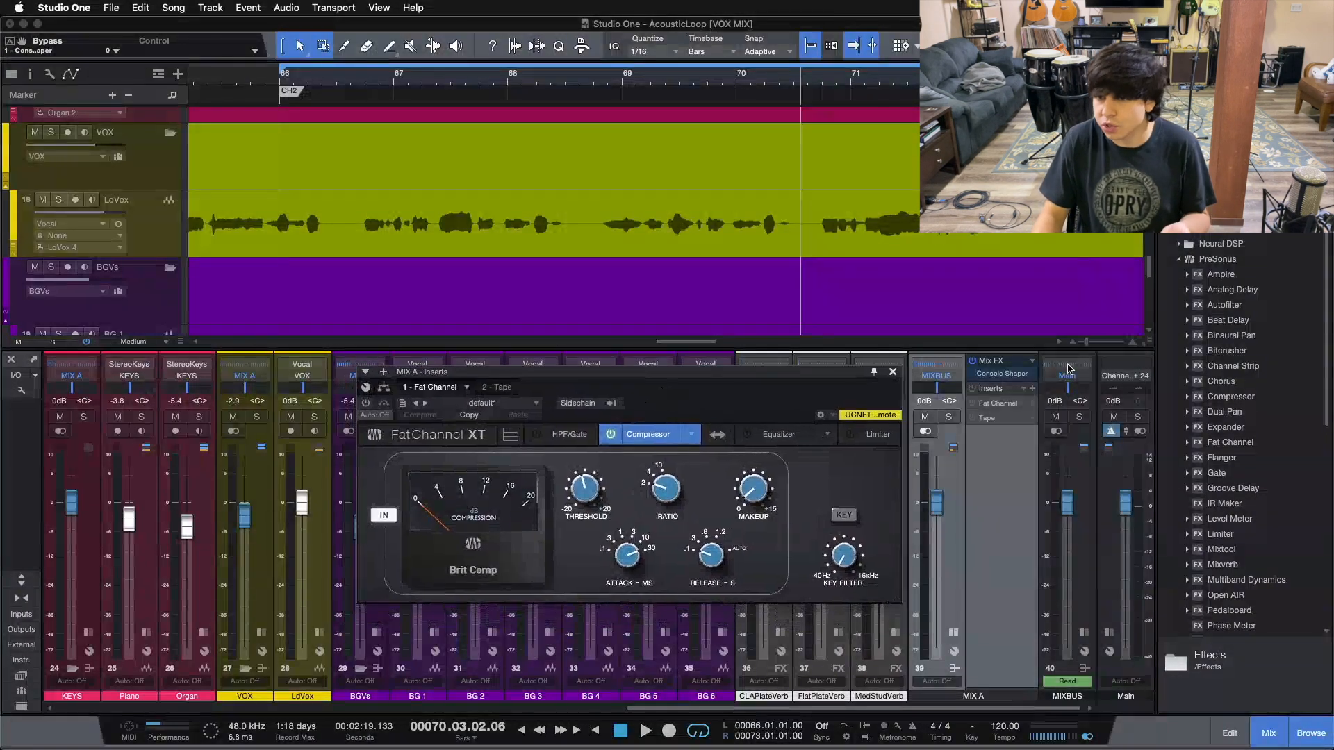
{"action": "left_click_drag", "start_coordinate": [701, 394], "coordinate": [621, 421]}
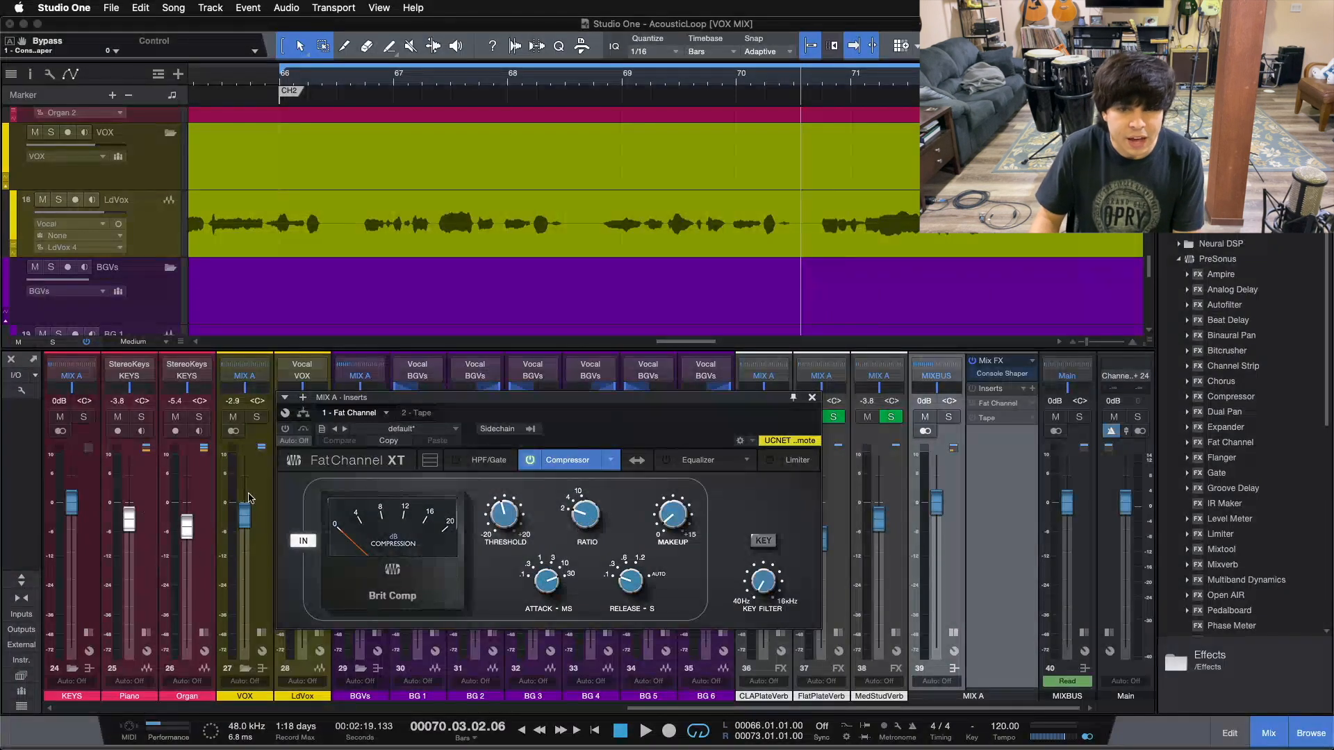
{"action": "left_click_drag", "start_coordinate": [692, 426], "coordinate": [721, 394]}
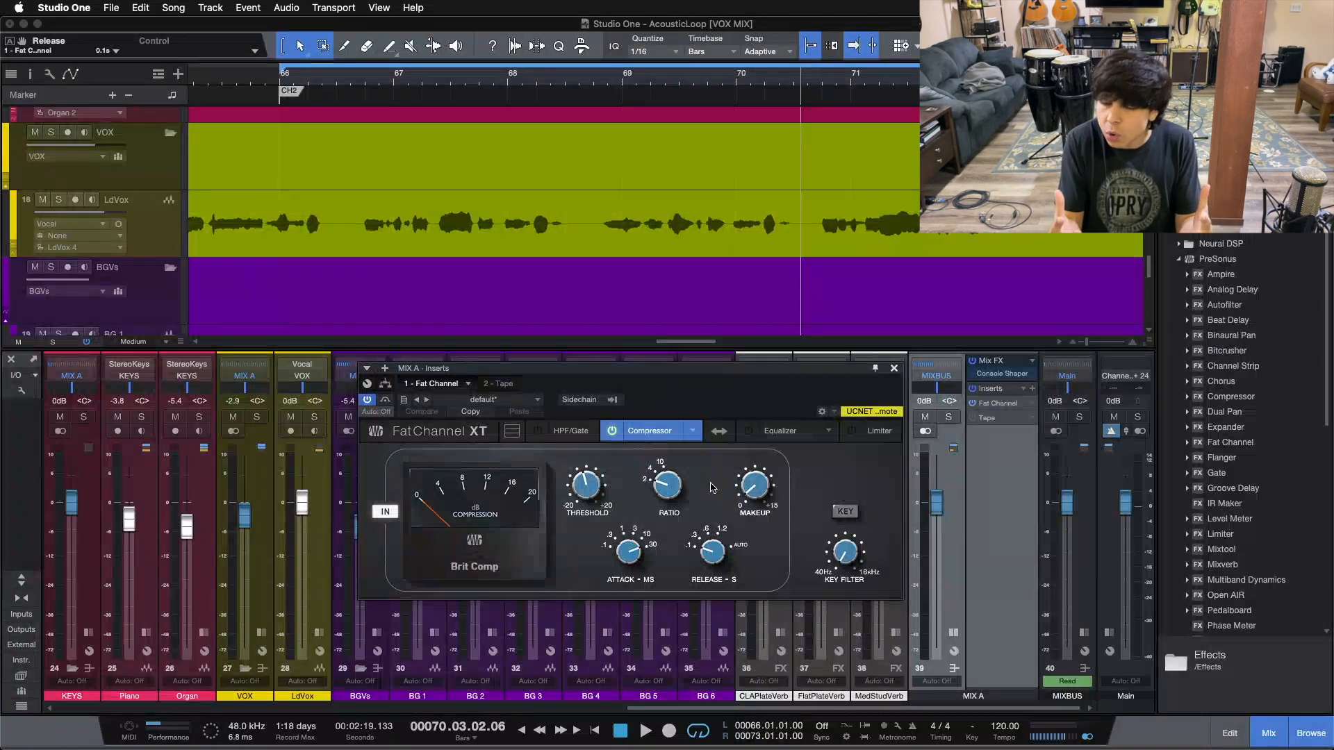
{"action": "key", "text": "space"}
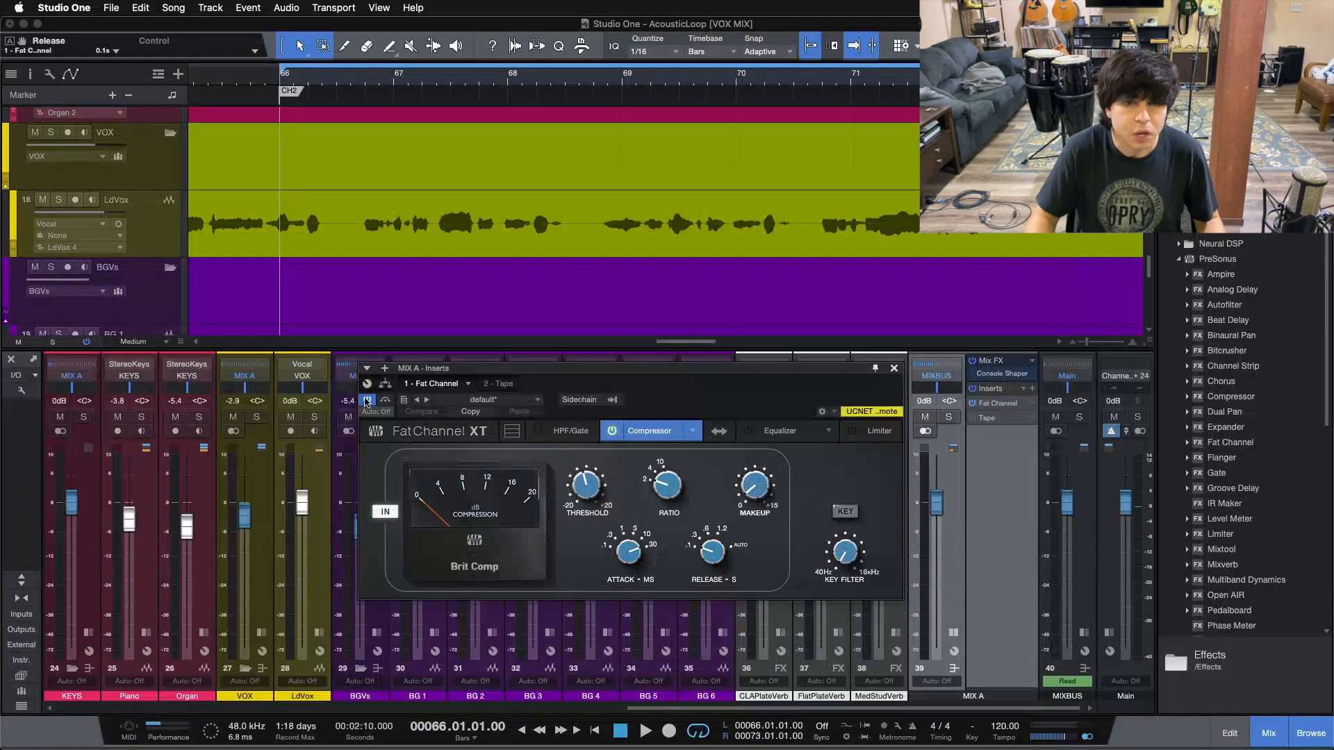
A/B Fat Channel XT on MIX A during loop playback, leaving it switched on, then stop
{"action": "key", "text": "space"}
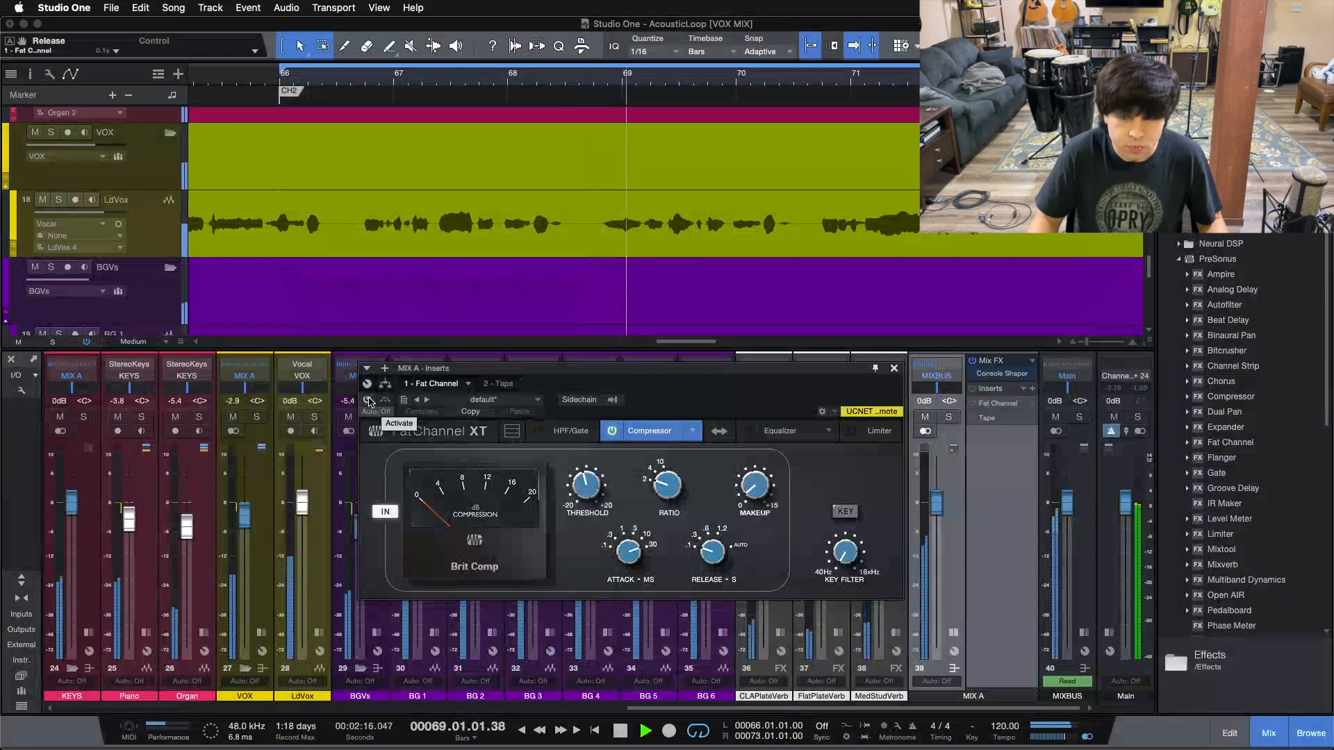
{"action": "left_click", "coordinate": [368, 400]}
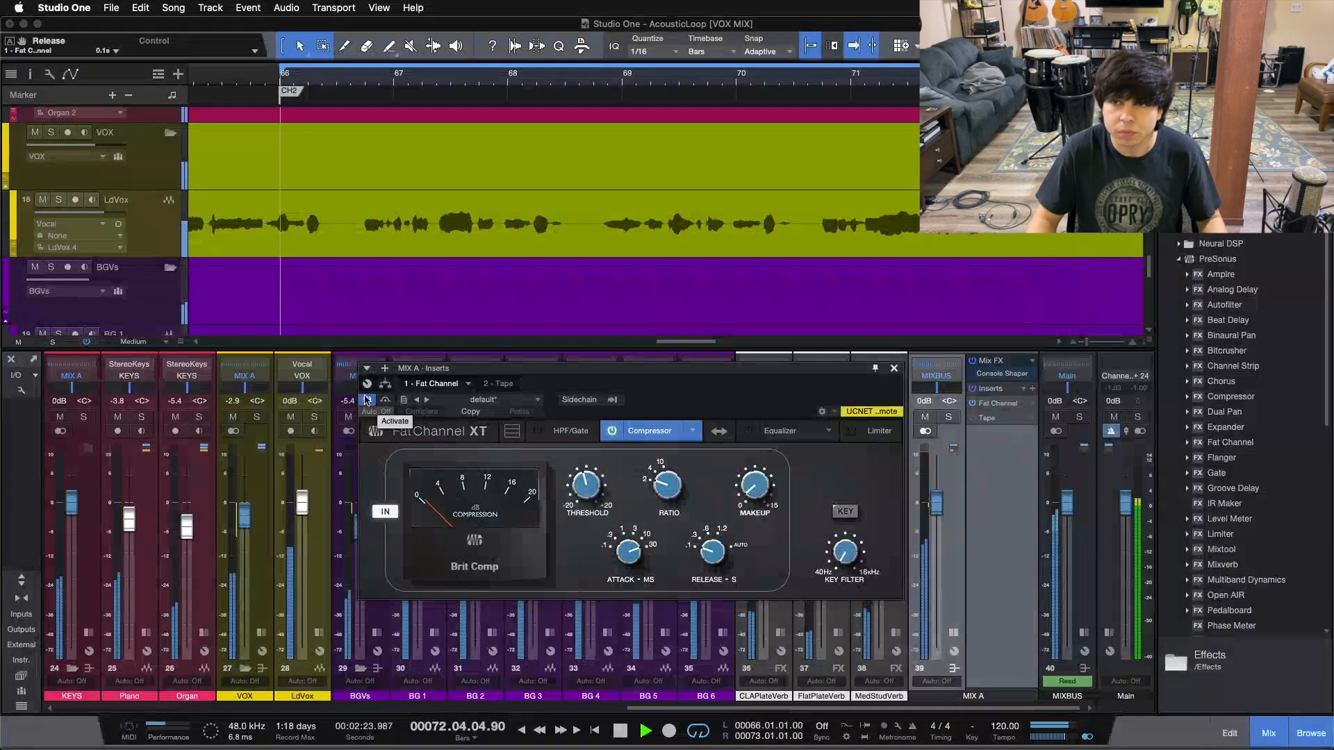
{"action": "left_click", "coordinate": [367, 400]}
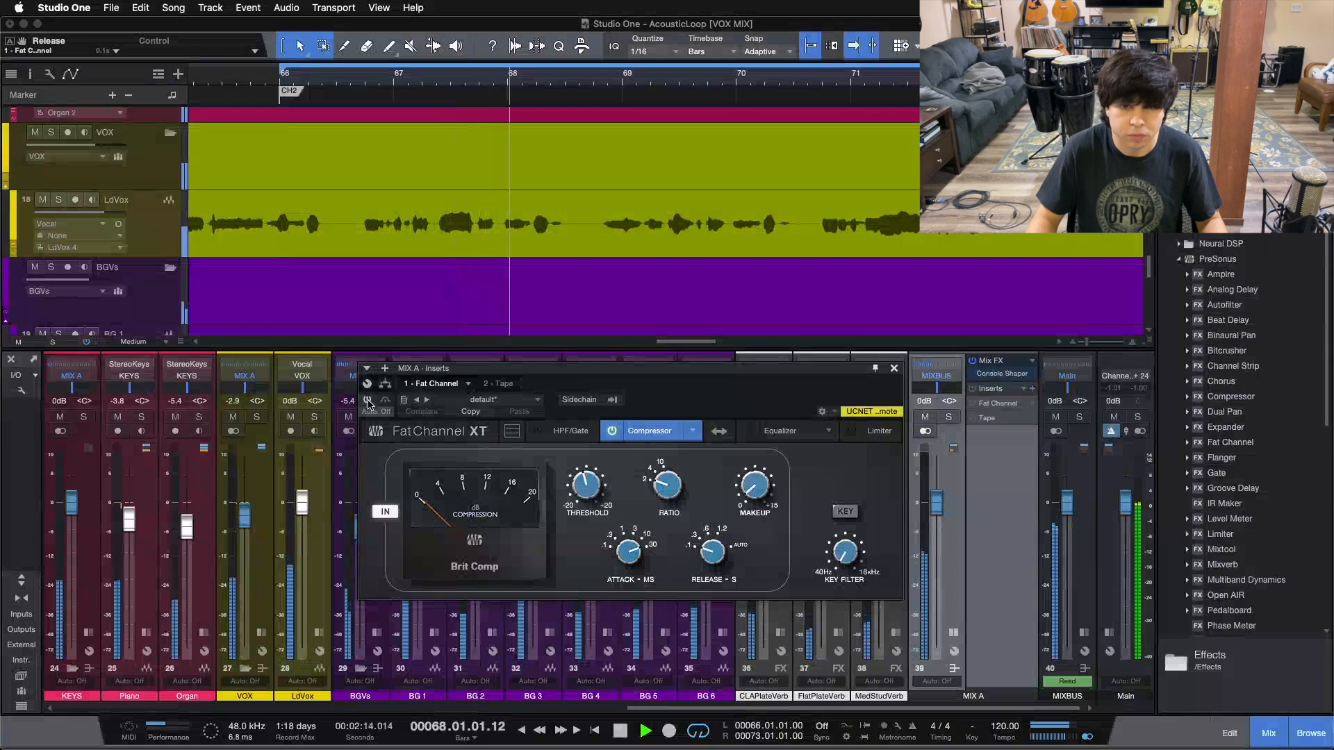
{"action": "left_click", "coordinate": [367, 401]}
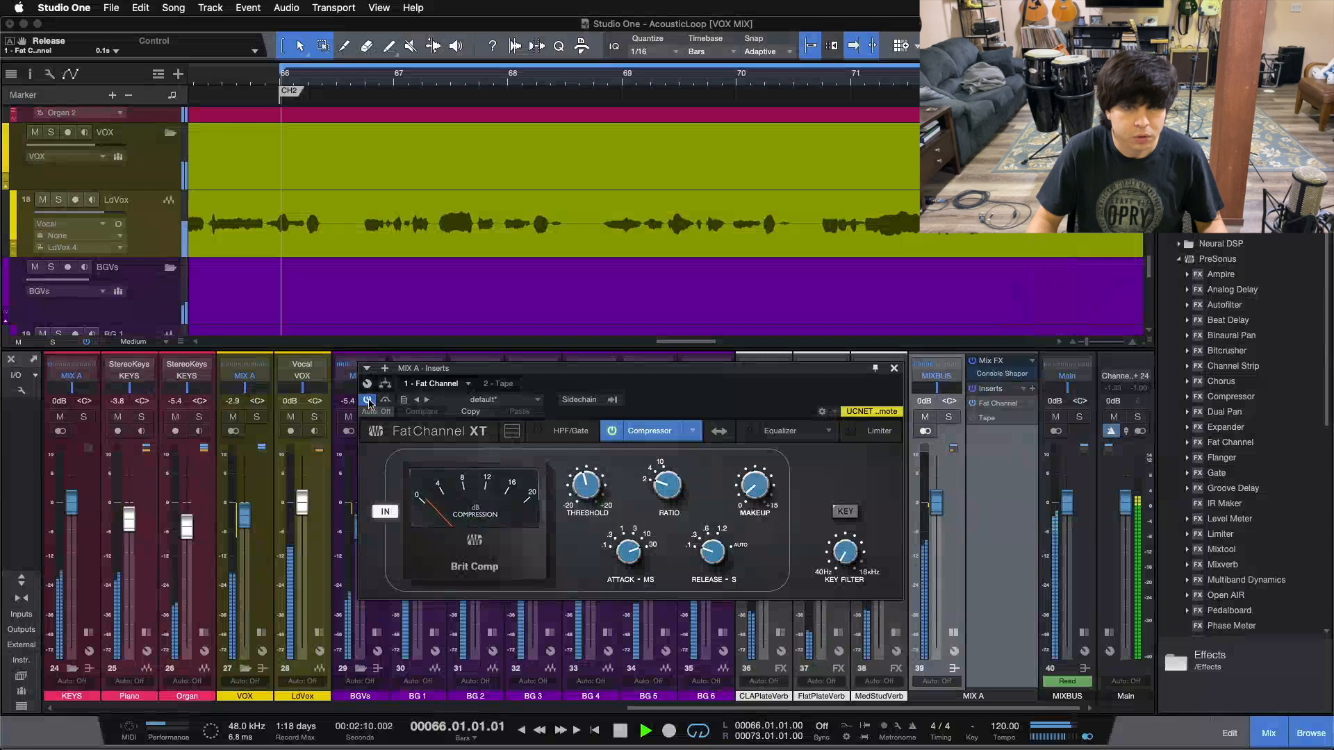
{"action": "left_click", "coordinate": [367, 401]}
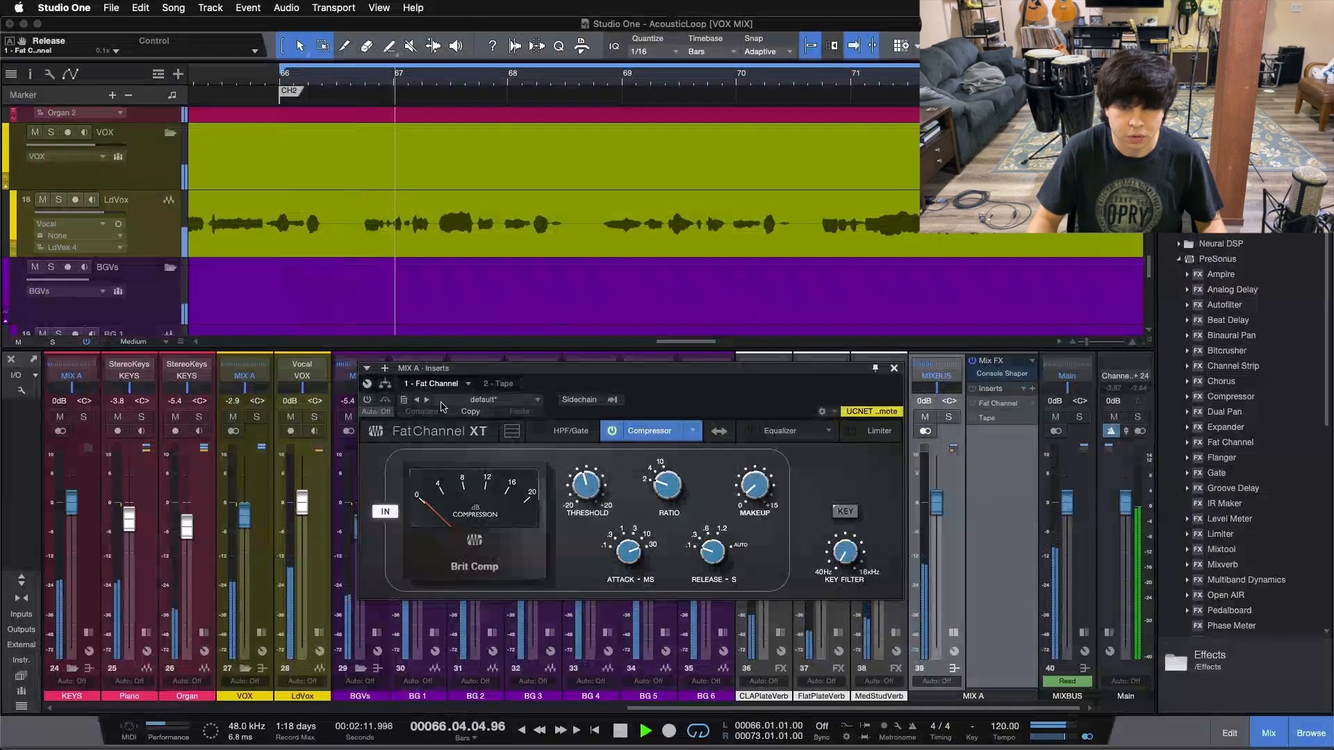
{"action": "left_click", "coordinate": [367, 400]}
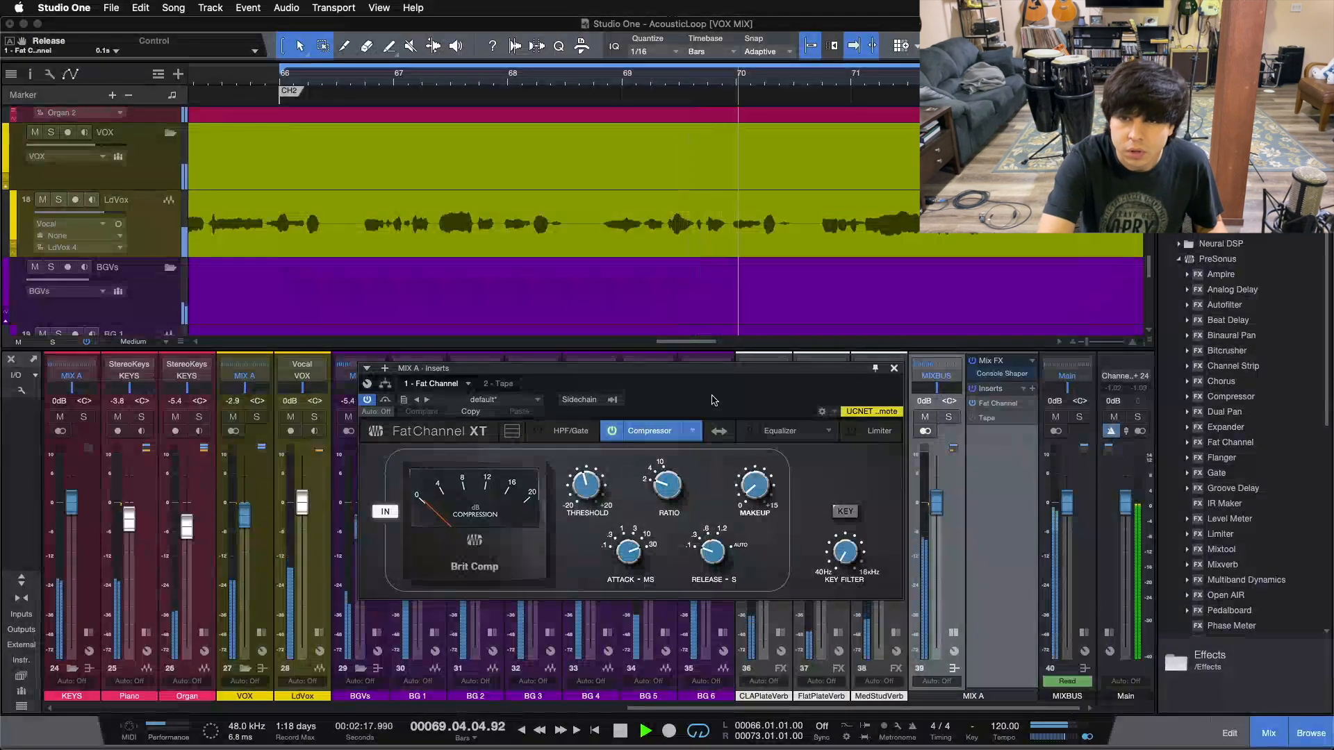
{"action": "key", "text": "space"}
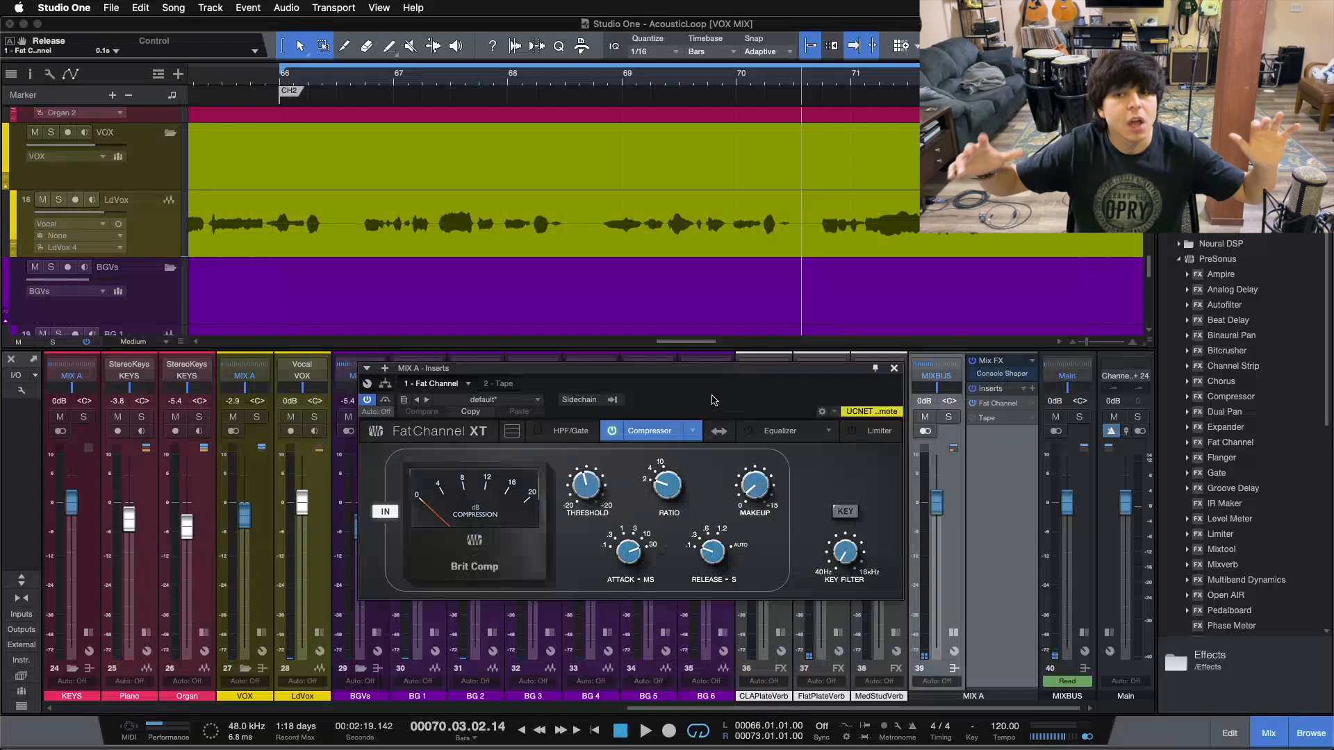
From the loop start, compare the Fat Channel bypassed versus engaged, ending active, then stop
{"action": "key", "text": "KP_1"}
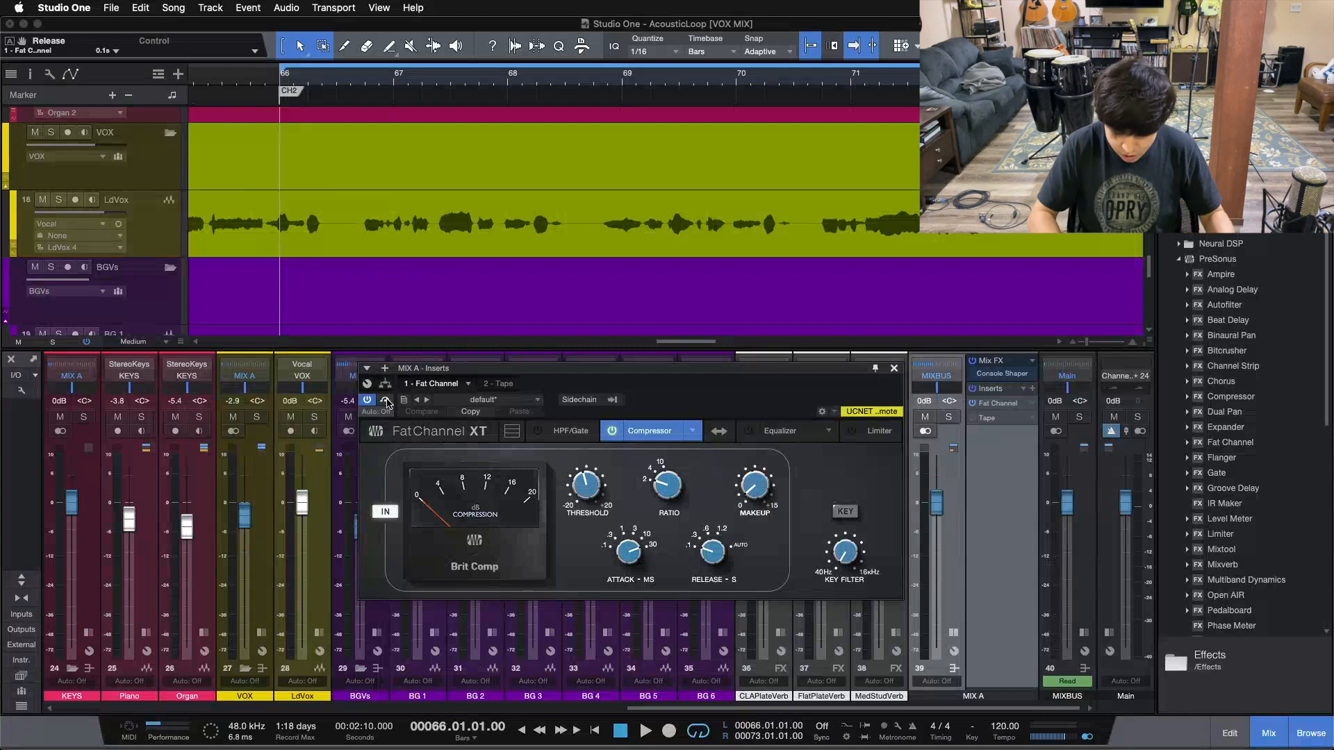
{"action": "key", "text": "space"}
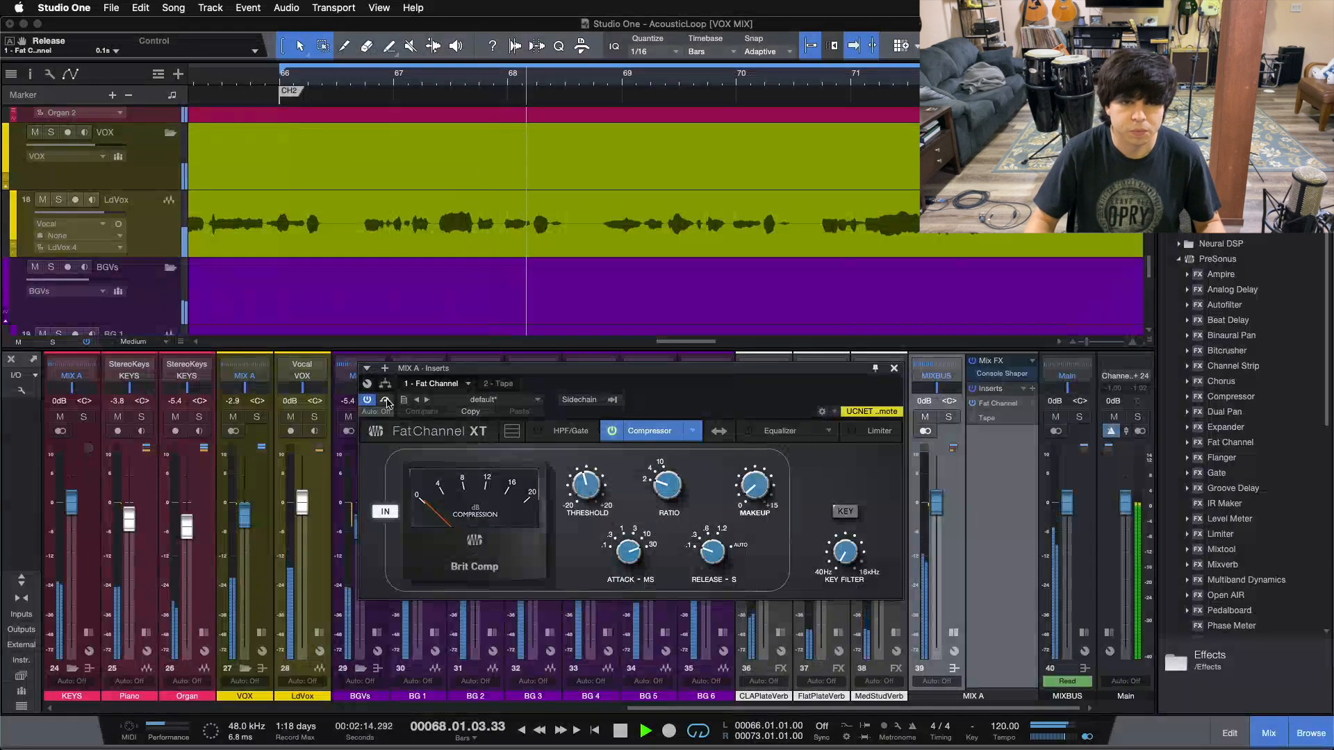
{"action": "left_click", "coordinate": [386, 401]}
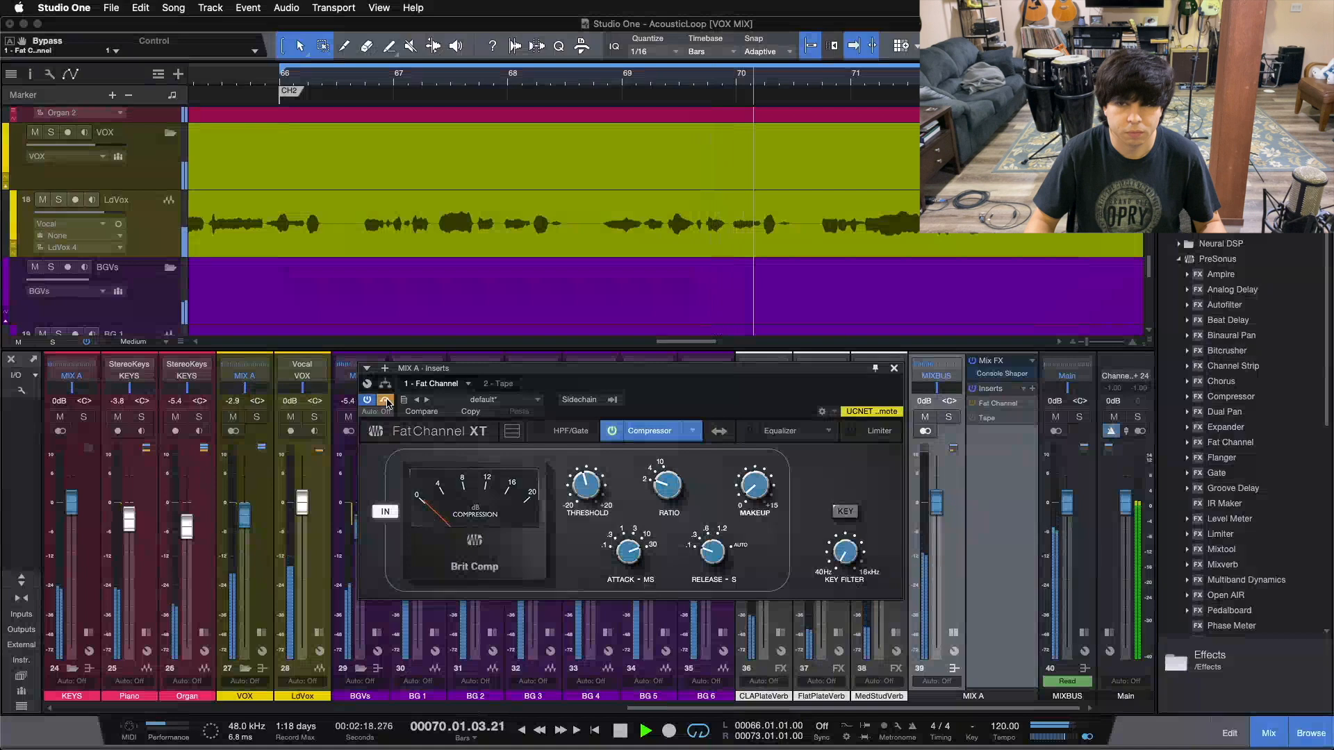
{"action": "left_click", "coordinate": [386, 400]}
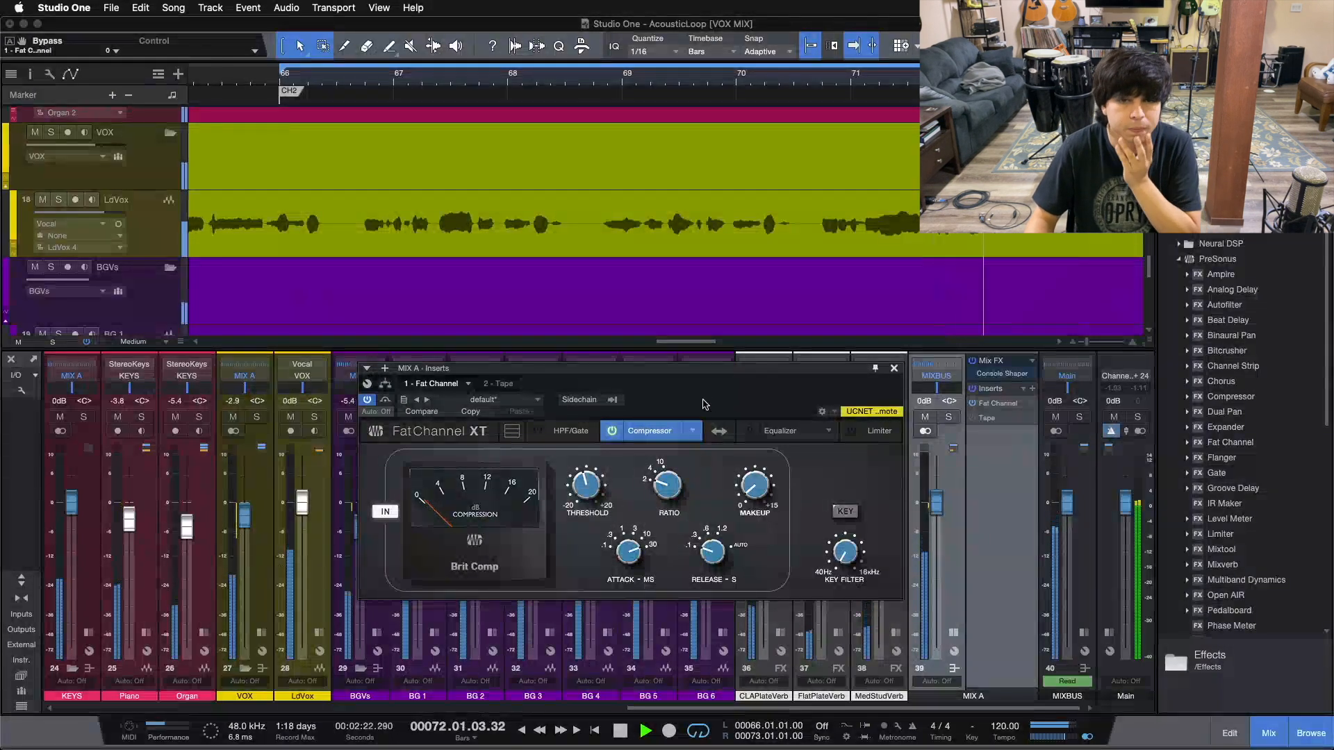
{"action": "left_click", "coordinate": [386, 400]}
{"action": "left_click", "coordinate": [385, 400]}
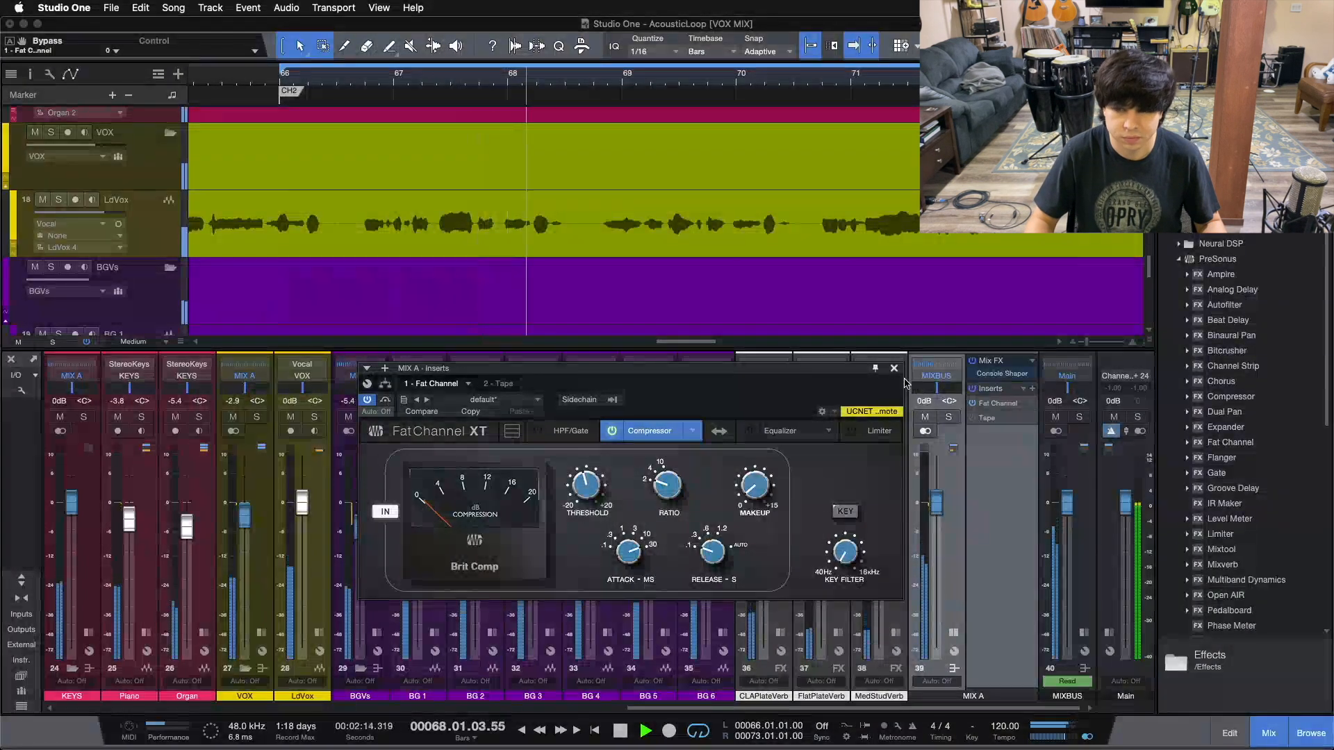
{"action": "key", "text": "space"}
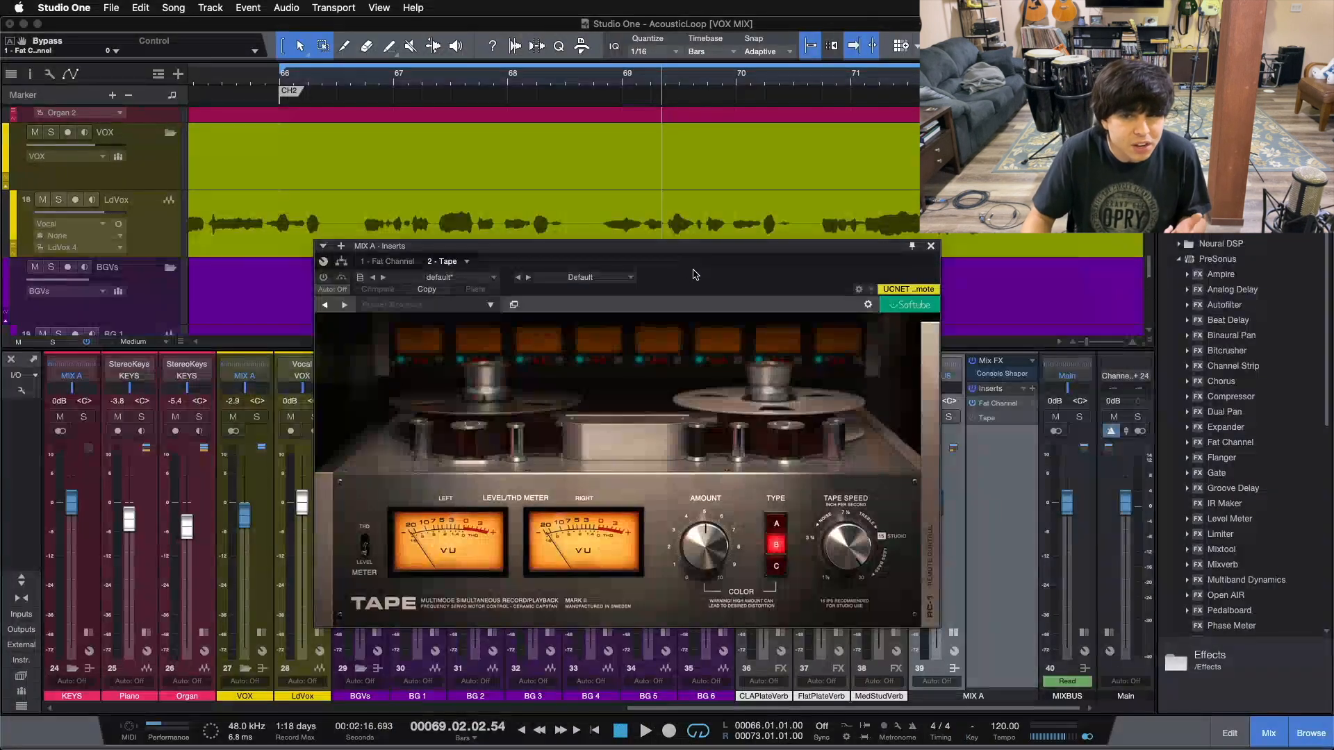
Keep Console Shaper as MIX A's Mix FX, switch Tape on, and check its Color Amount of 5.1
{"action": "left_click_drag", "start_coordinate": [703, 272], "coordinate": [669, 322]}
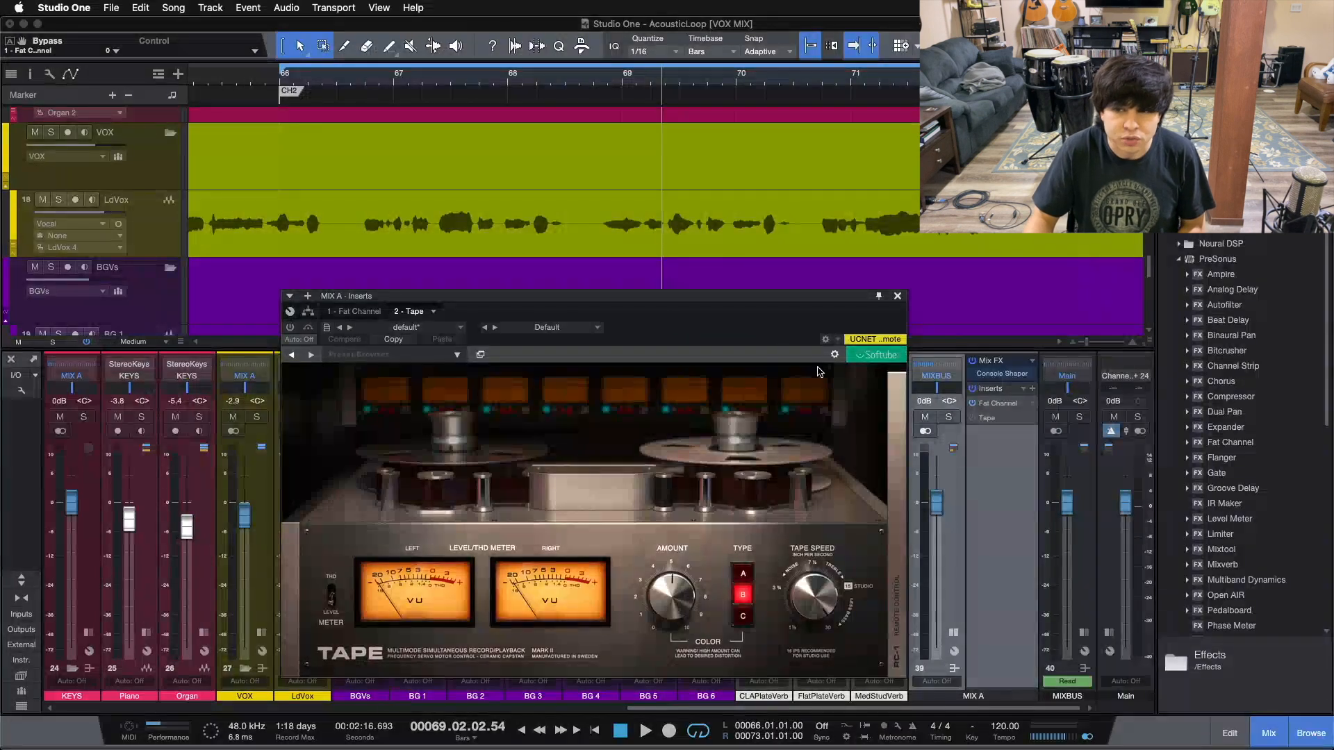
{"action": "left_click", "coordinate": [1032, 361]}
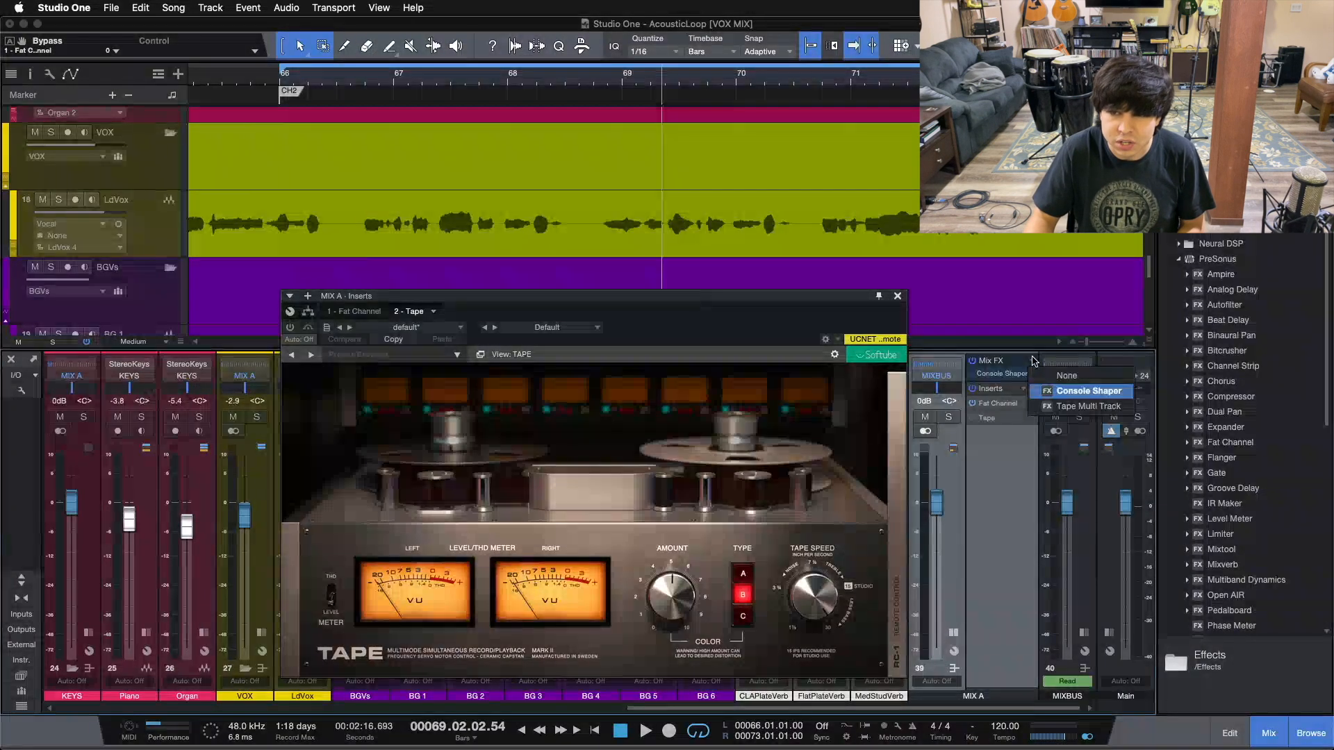
{"action": "left_click", "coordinate": [1003, 487]}
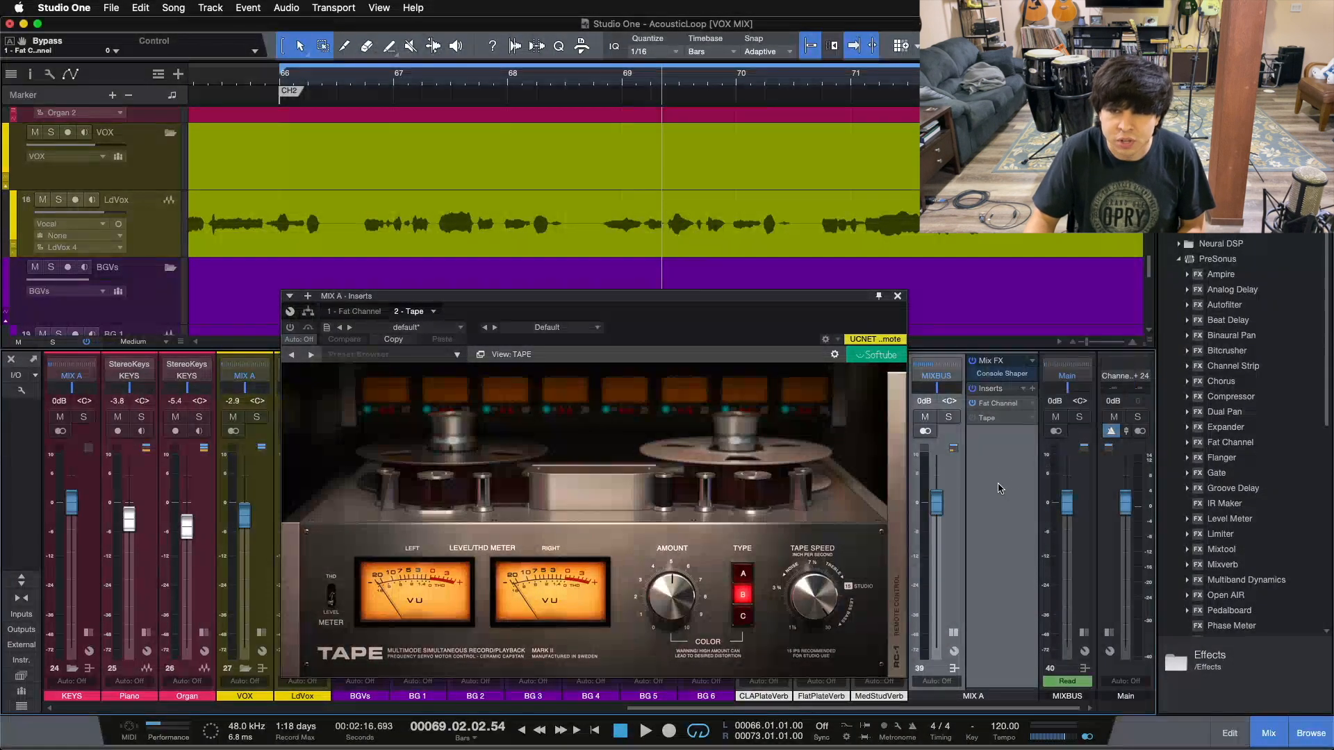
{"action": "mouse_move", "coordinate": [678, 333]}
{"action": "left_mouse_down"}
{"action": "mouse_move", "coordinate": [804, 334]}
{"action": "mouse_move", "coordinate": [690, 351]}
{"action": "left_mouse_up"}
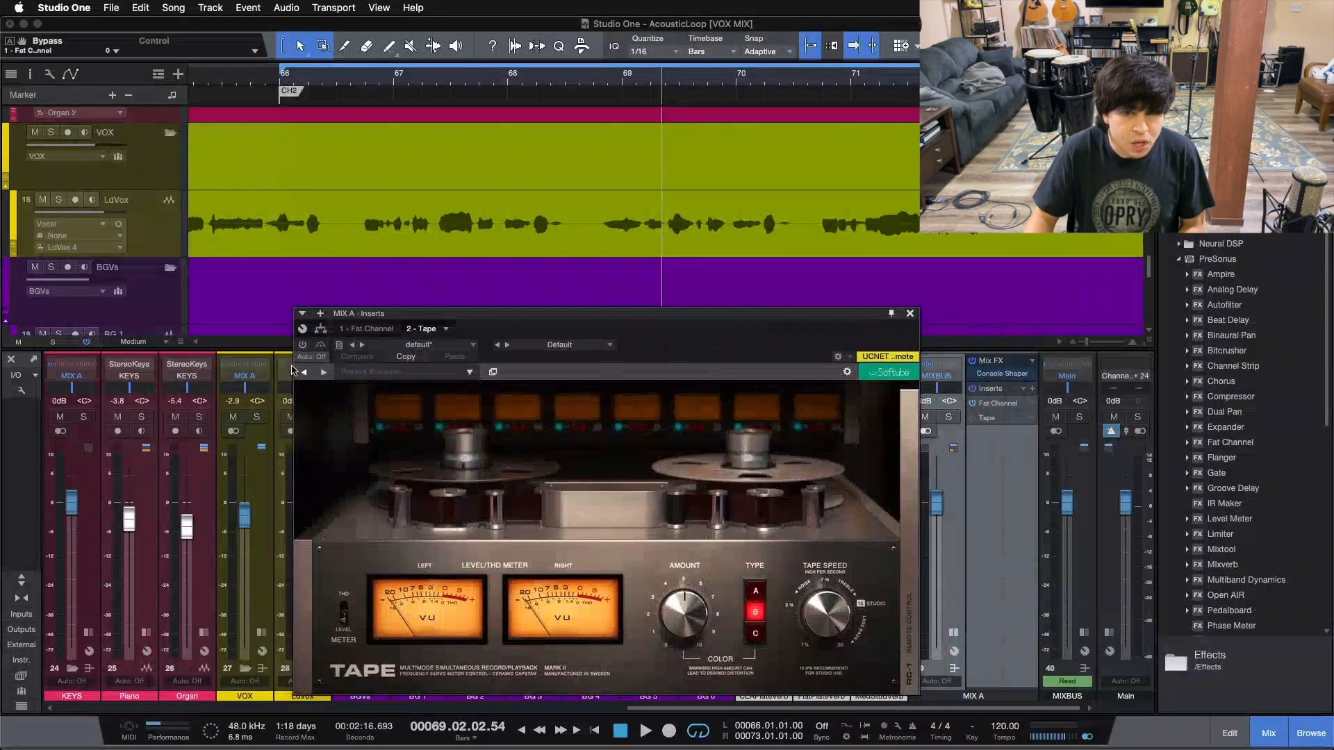
{"action": "left_click", "coordinate": [303, 345]}
{"action": "key", "text": "space"}
{"action": "left_click_drag", "start_coordinate": [681, 351], "coordinate": [638, 336]}
{"action": "mouse_move", "coordinate": [645, 624]}
{"action": "left_click", "coordinate": [643, 598]}
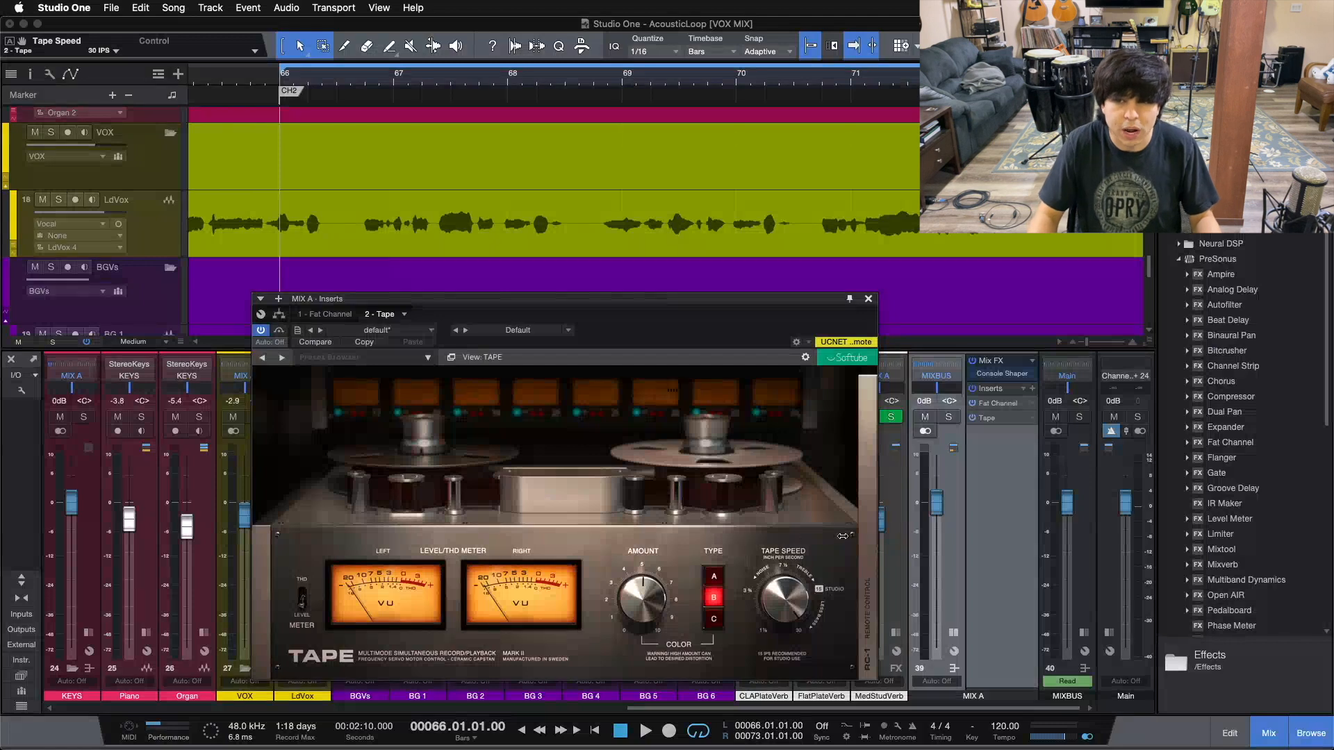
Compare Tape bypassed and active on MIX A during loop playback, then stop
{"action": "left_click_drag", "start_coordinate": [669, 325], "coordinate": [743, 330]}
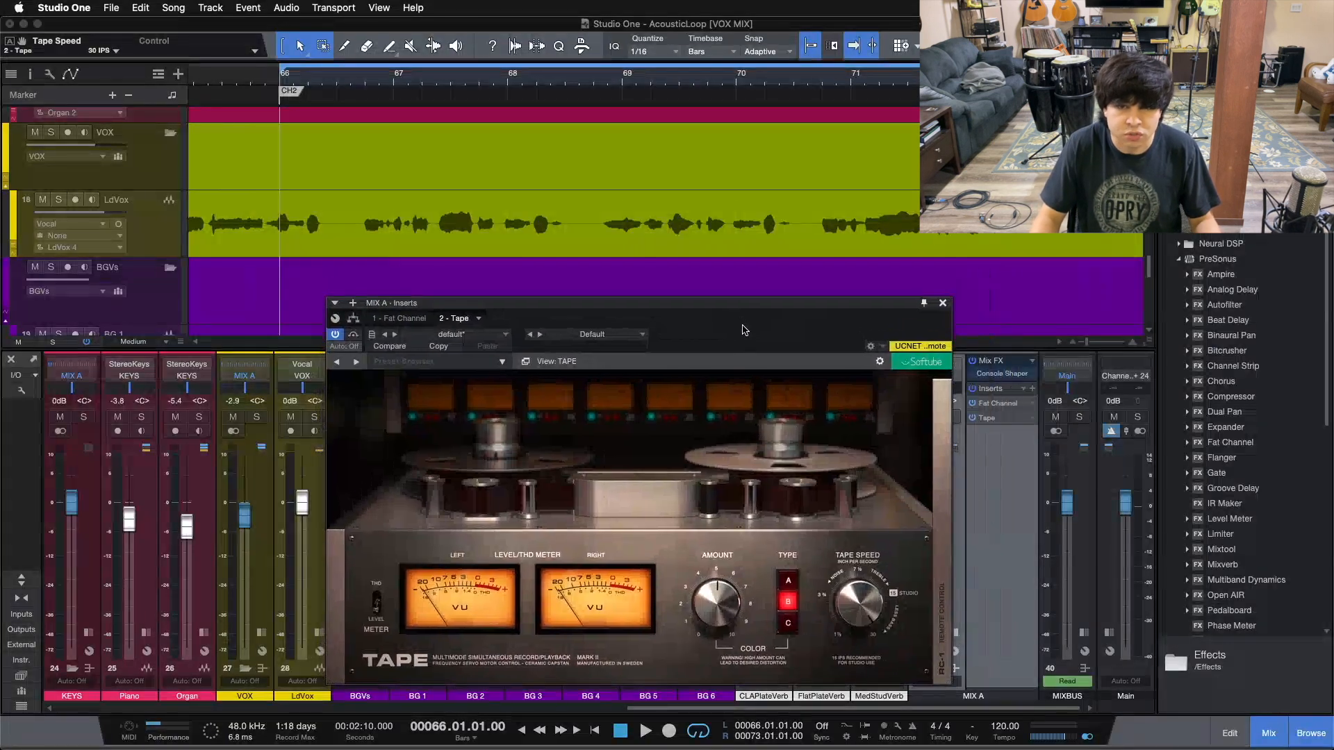
{"action": "left_click", "coordinate": [352, 336]}
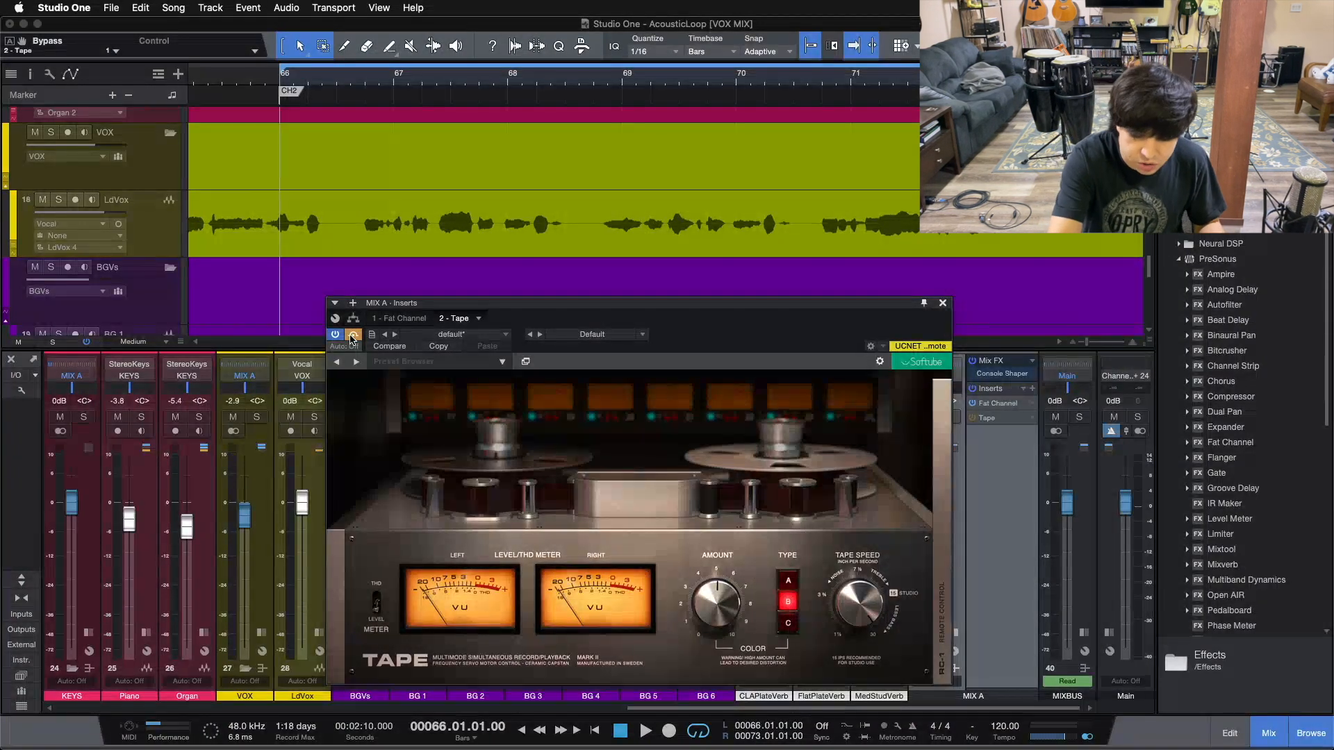
{"action": "key", "text": "space"}
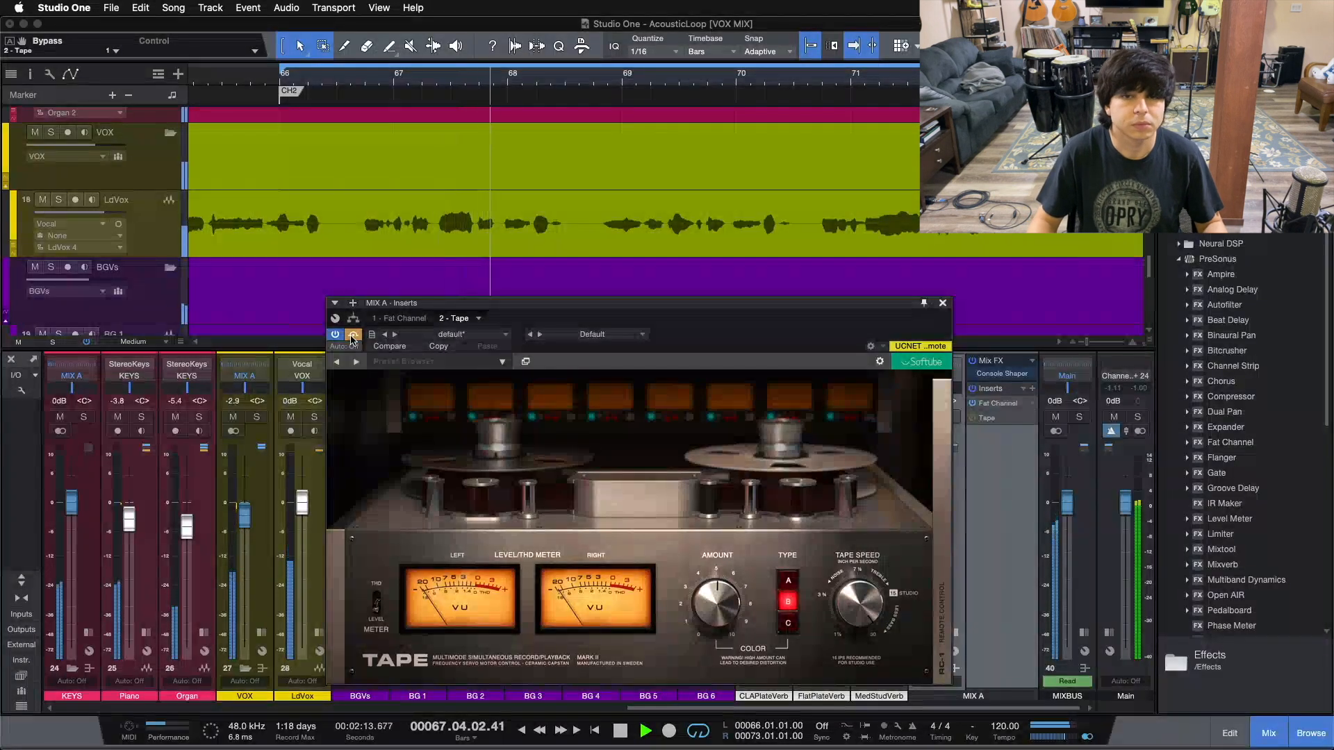
{"action": "left_click", "coordinate": [353, 336]}
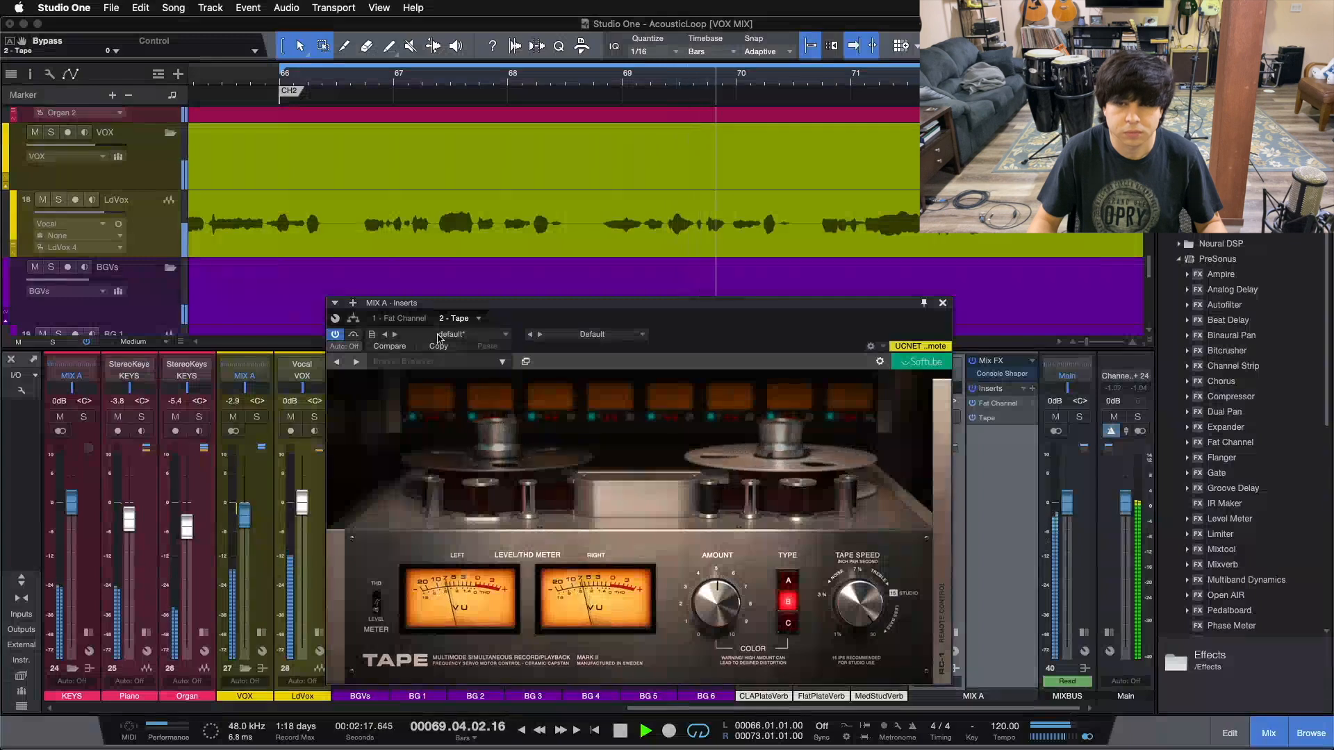
{"action": "left_click", "coordinate": [358, 337]}
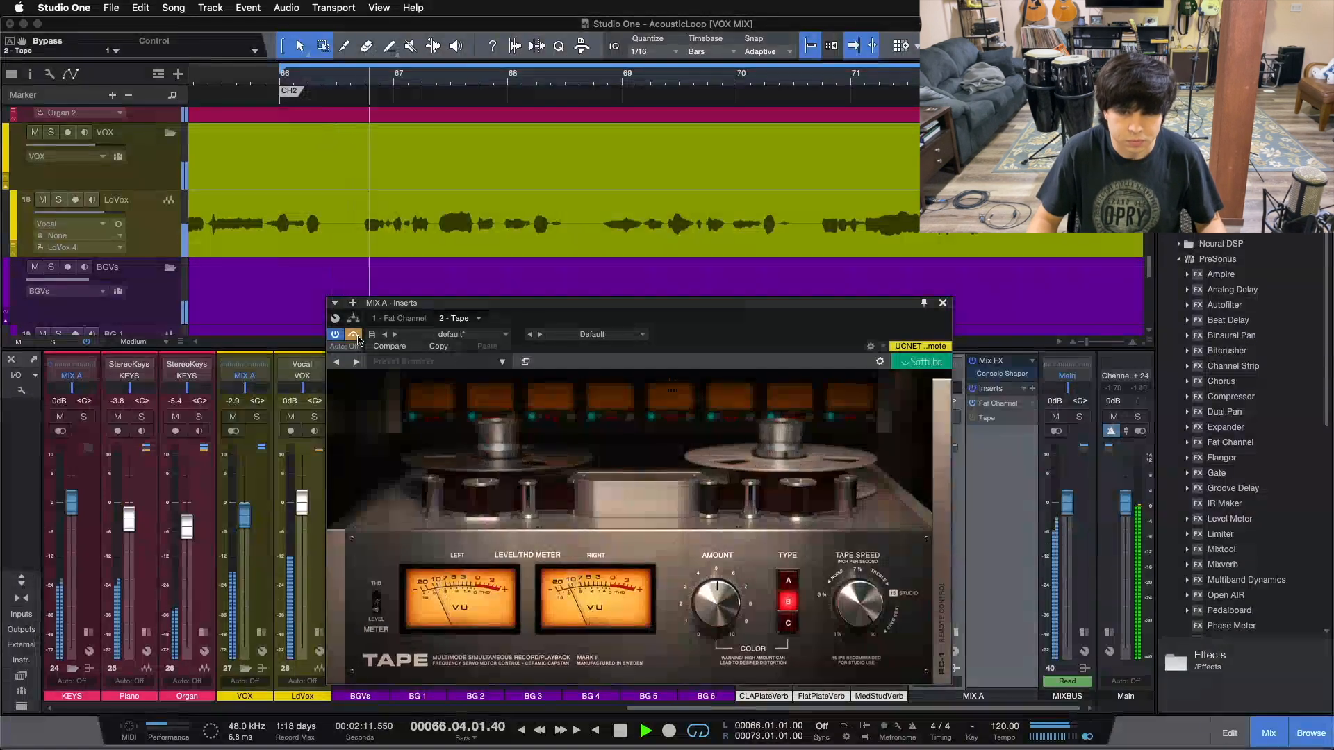
{"action": "left_click", "coordinate": [355, 336]}
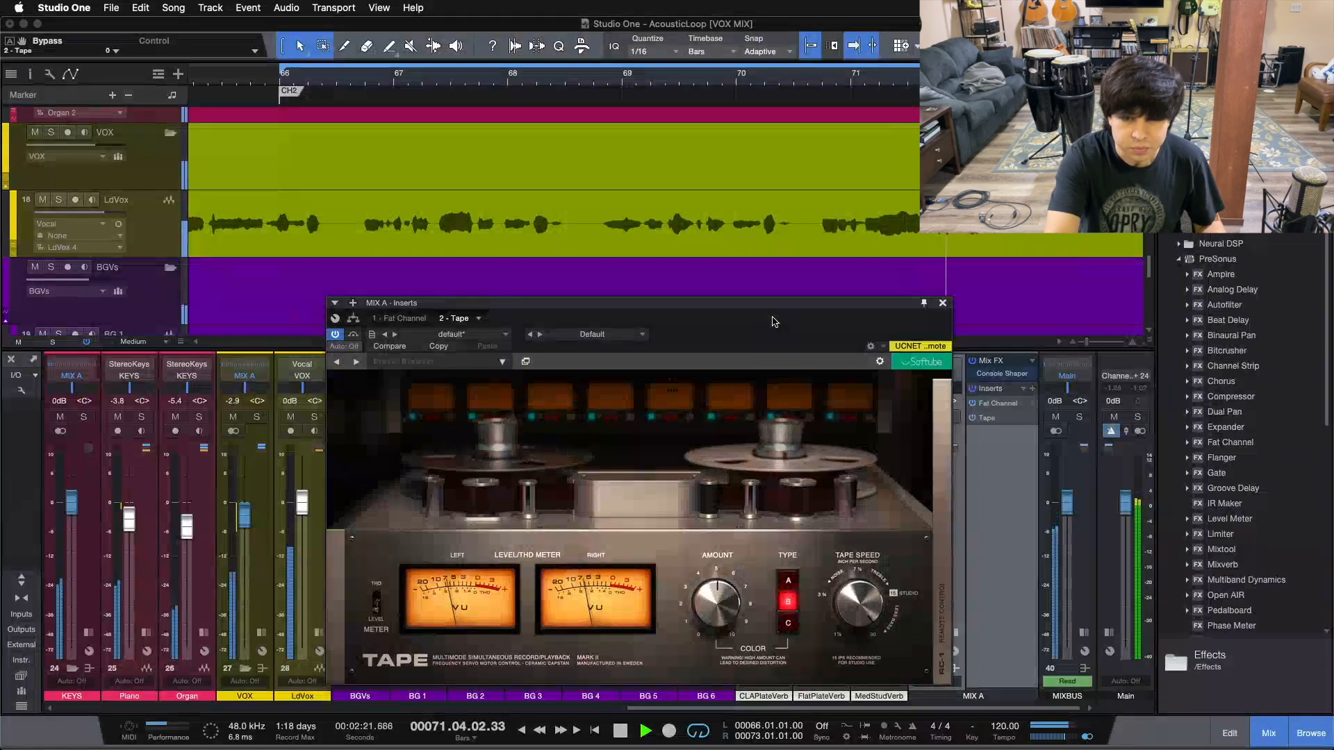
{"action": "key", "text": "space"}
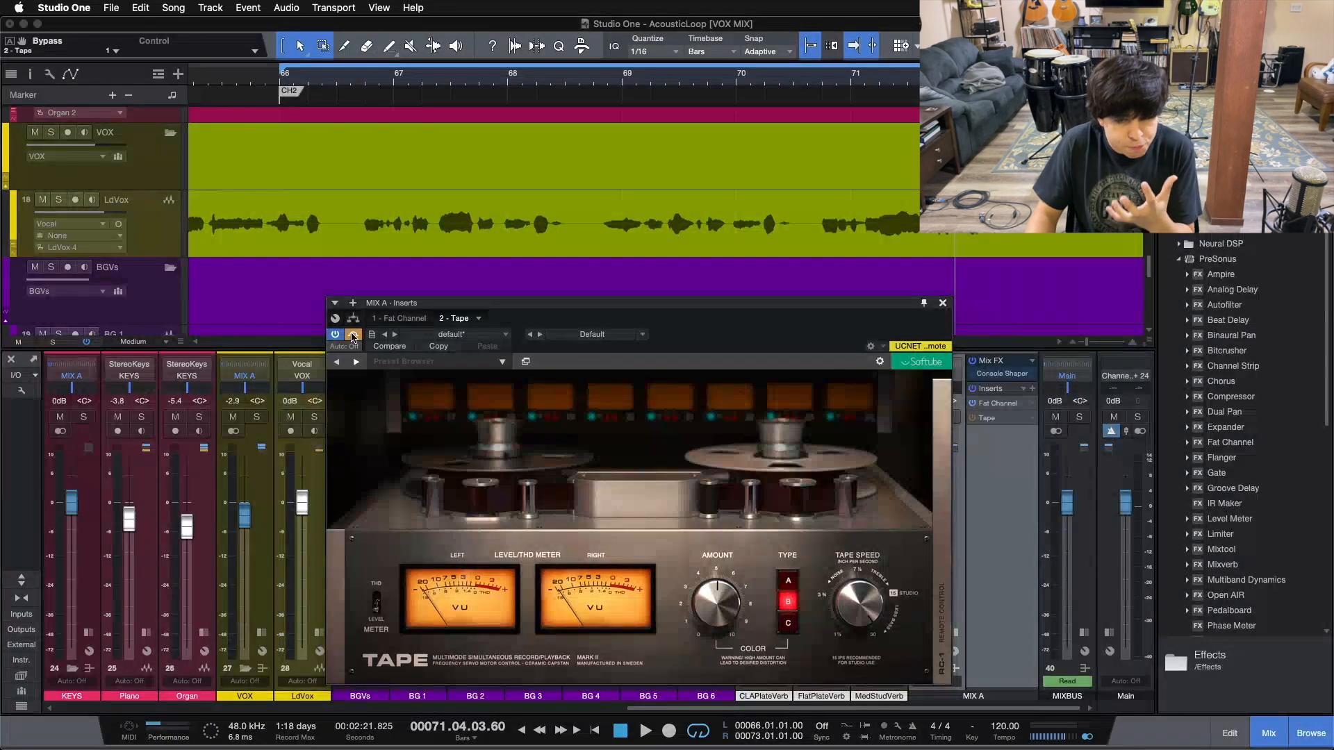
Replay from the loop start and A/B Tape again, ending with it switched on
{"action": "key", "text": "KP_1"}
{"action": "key", "text": "space"}
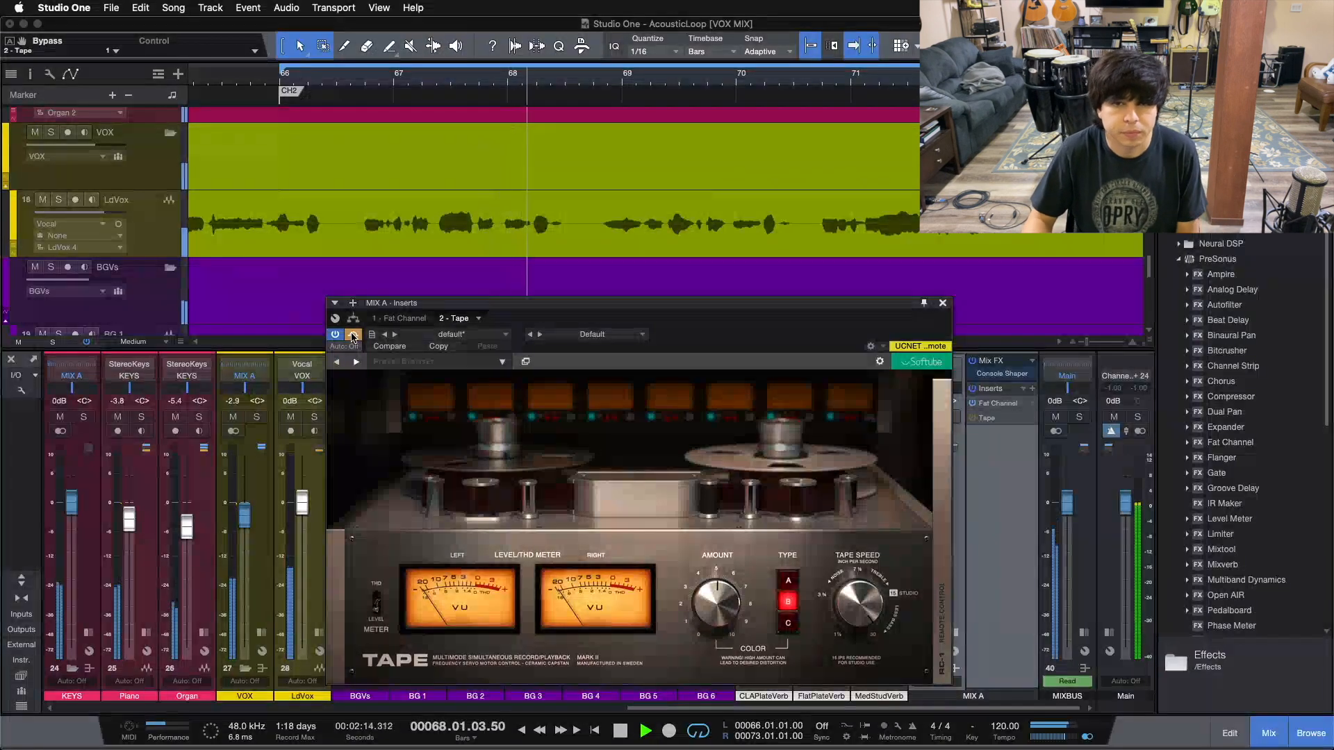
{"action": "left_click", "coordinate": [353, 336]}
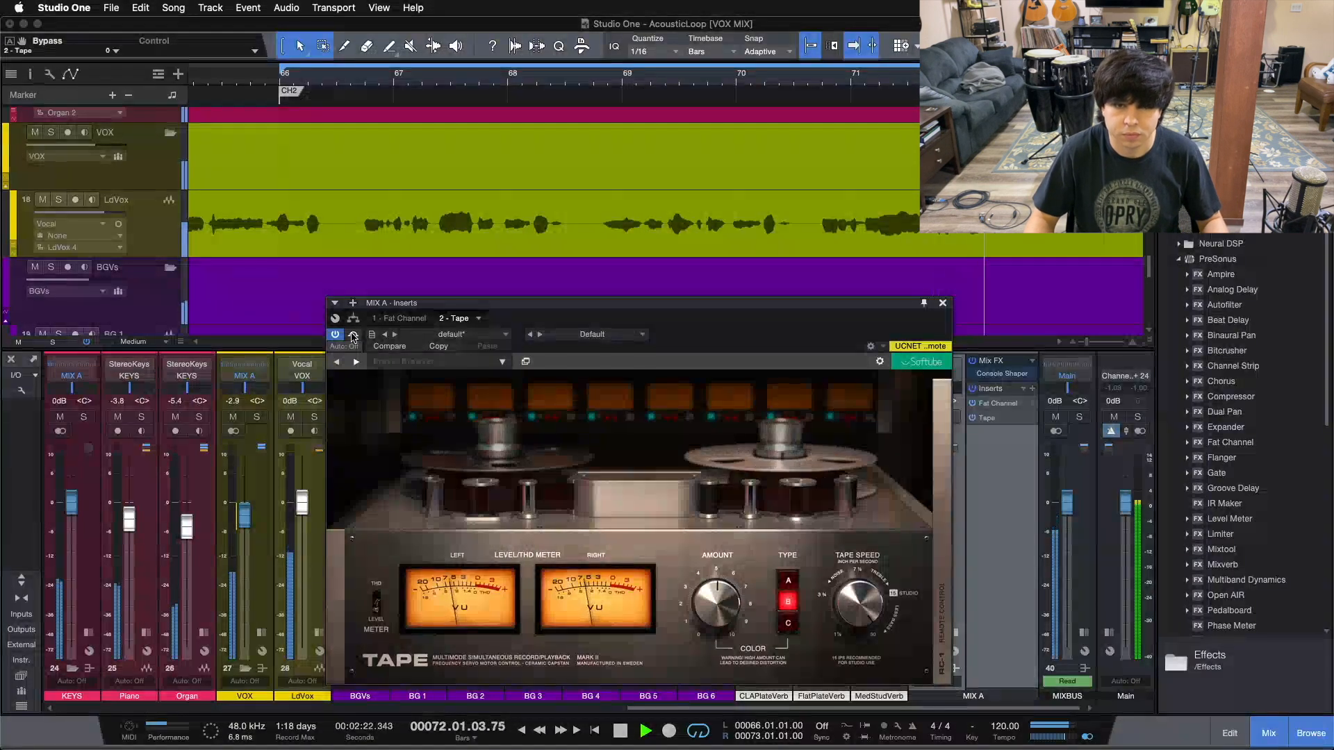
{"action": "left_click", "coordinate": [353, 336]}
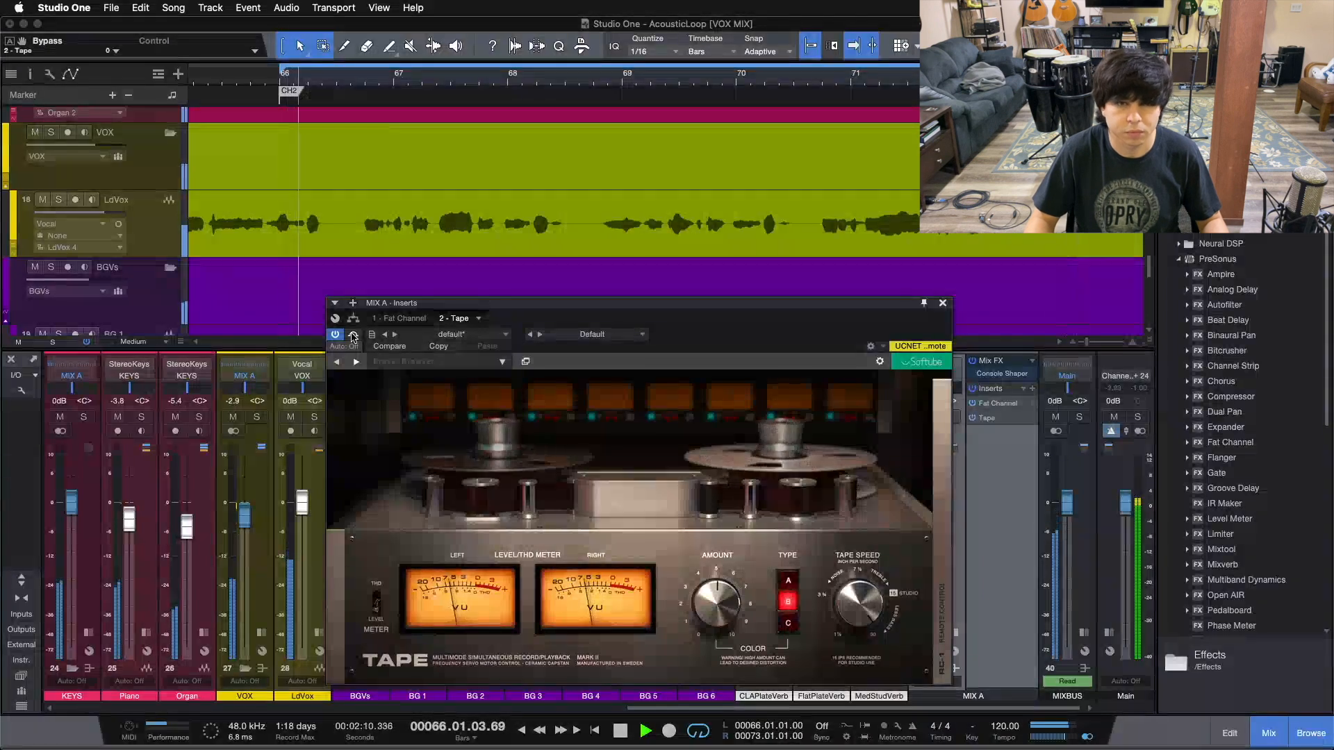
{"action": "left_click", "coordinate": [353, 336]}
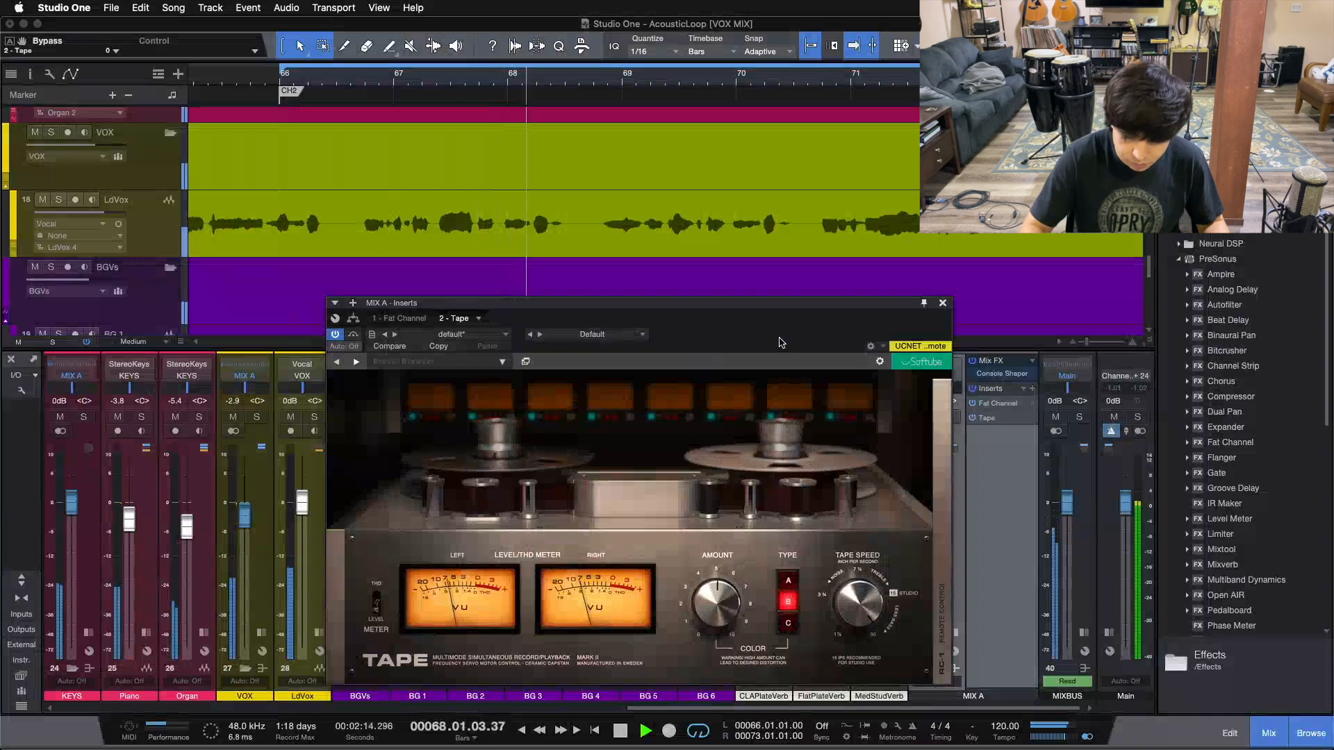
{"action": "key", "text": "space"}
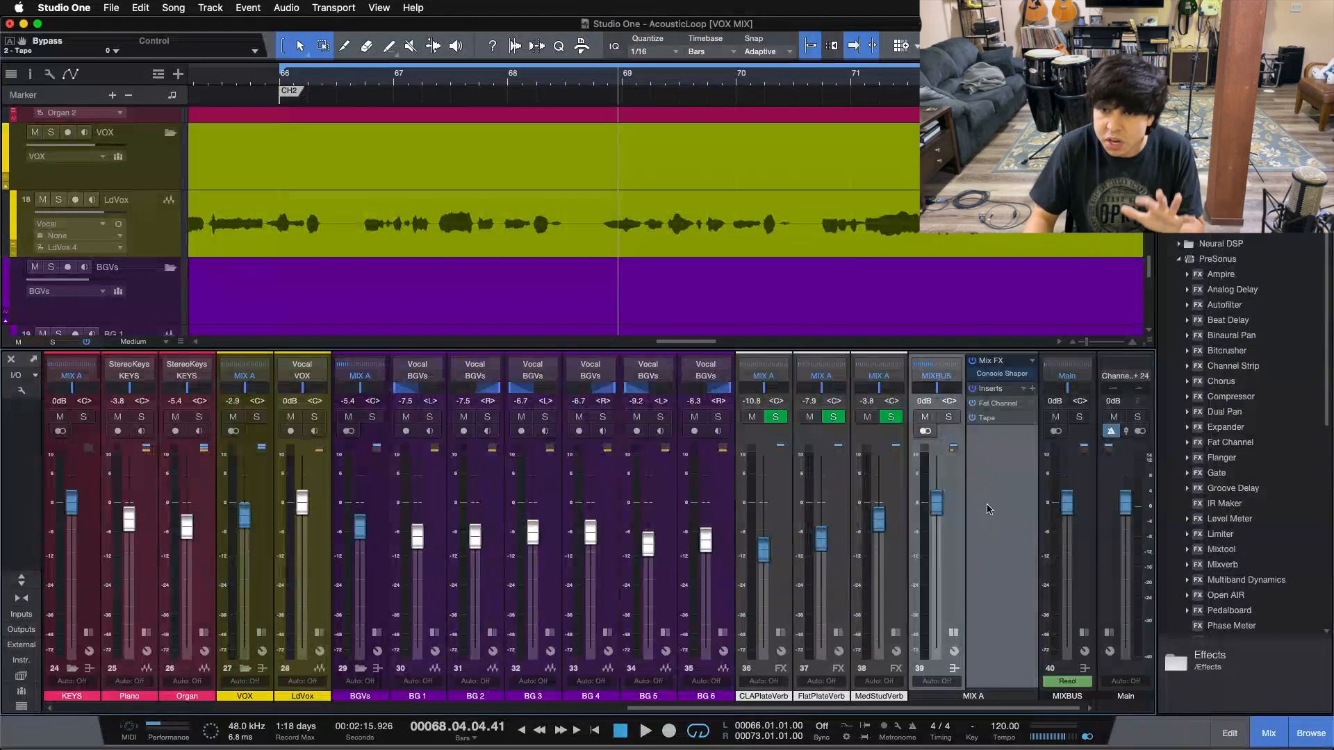
Collapse MIX A's inserts, expand MIXBUS inserts, and open its Limiter² window
{"action": "double_click", "coordinate": [984, 525]}
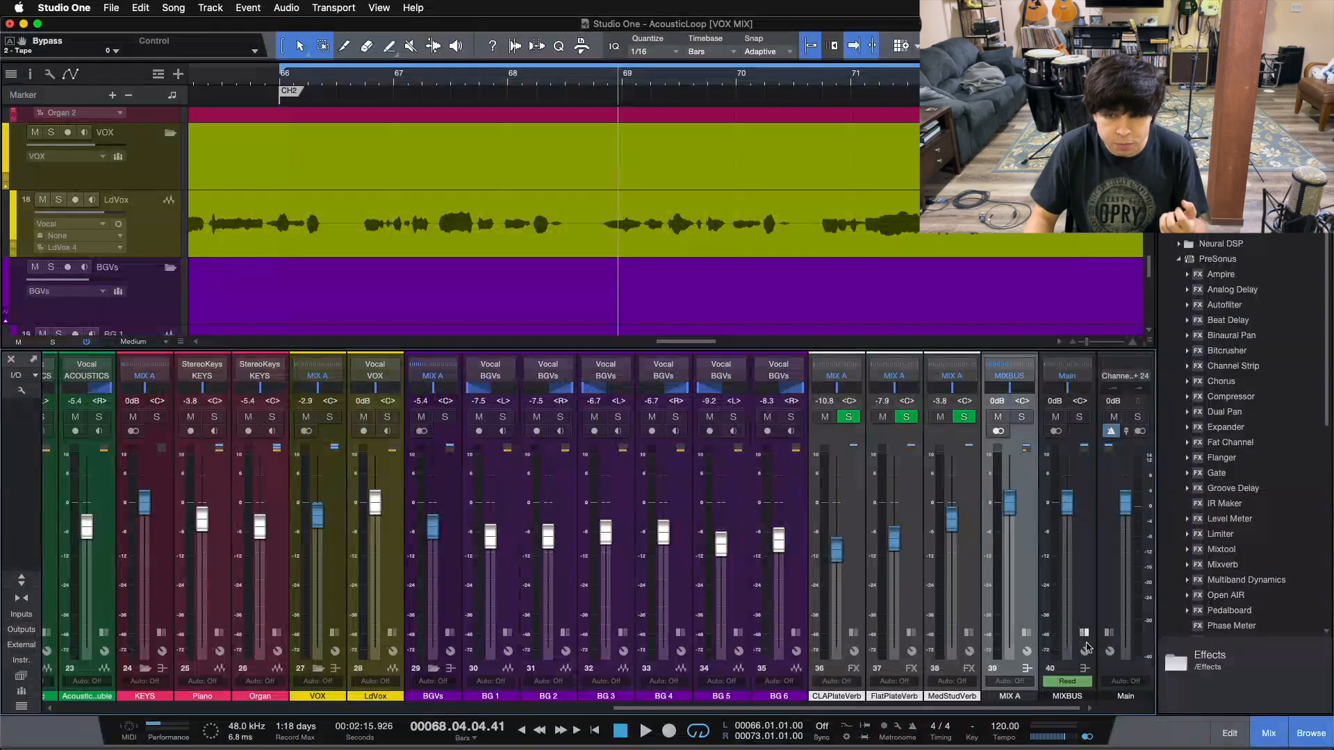
{"action": "double_click", "coordinate": [1069, 598]}
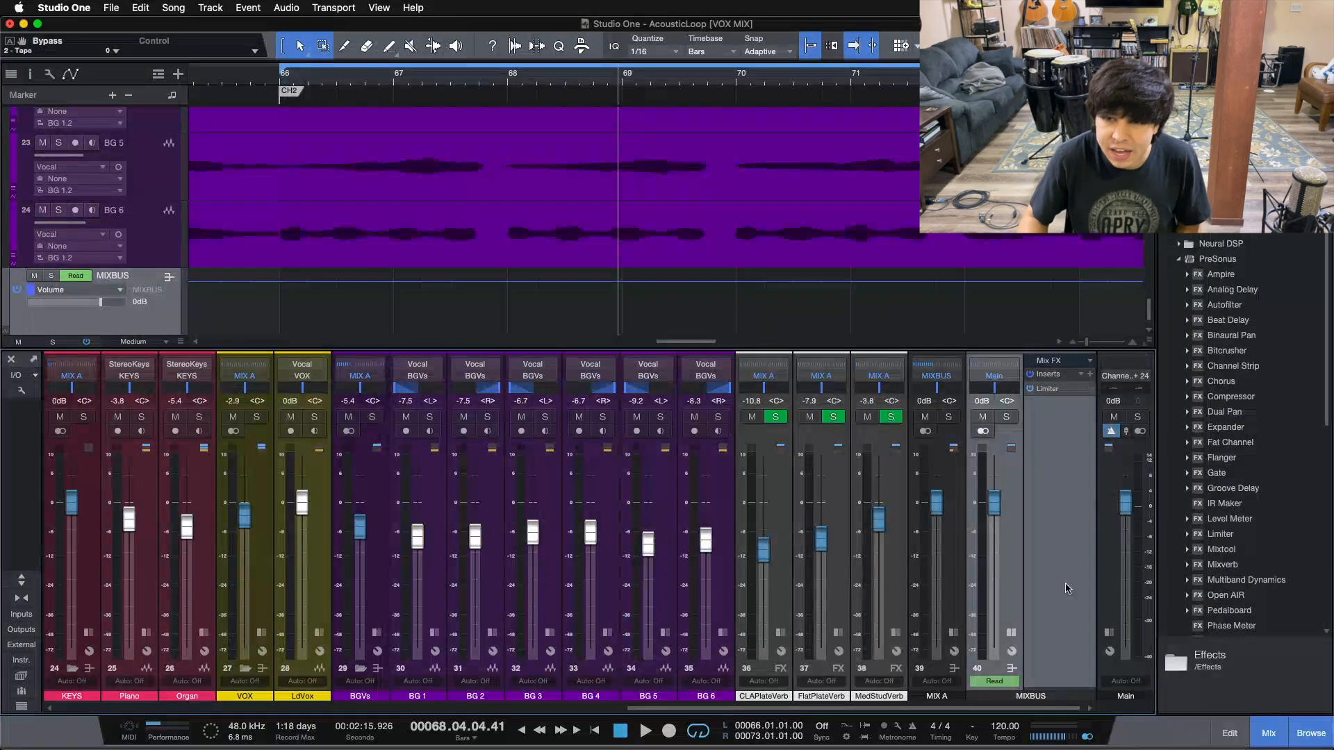
{"action": "left_click", "coordinate": [1049, 389]}
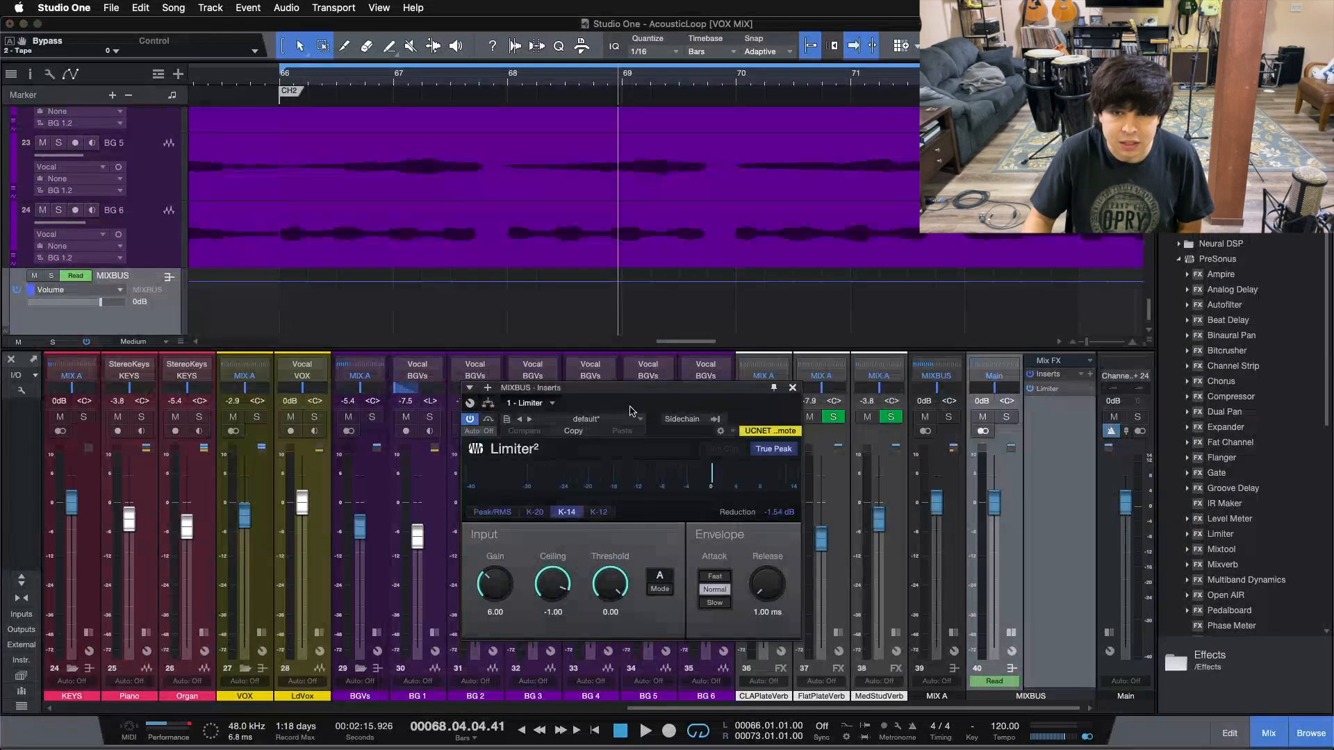
{"action": "left_click_drag", "start_coordinate": [731, 406], "coordinate": [743, 430]}
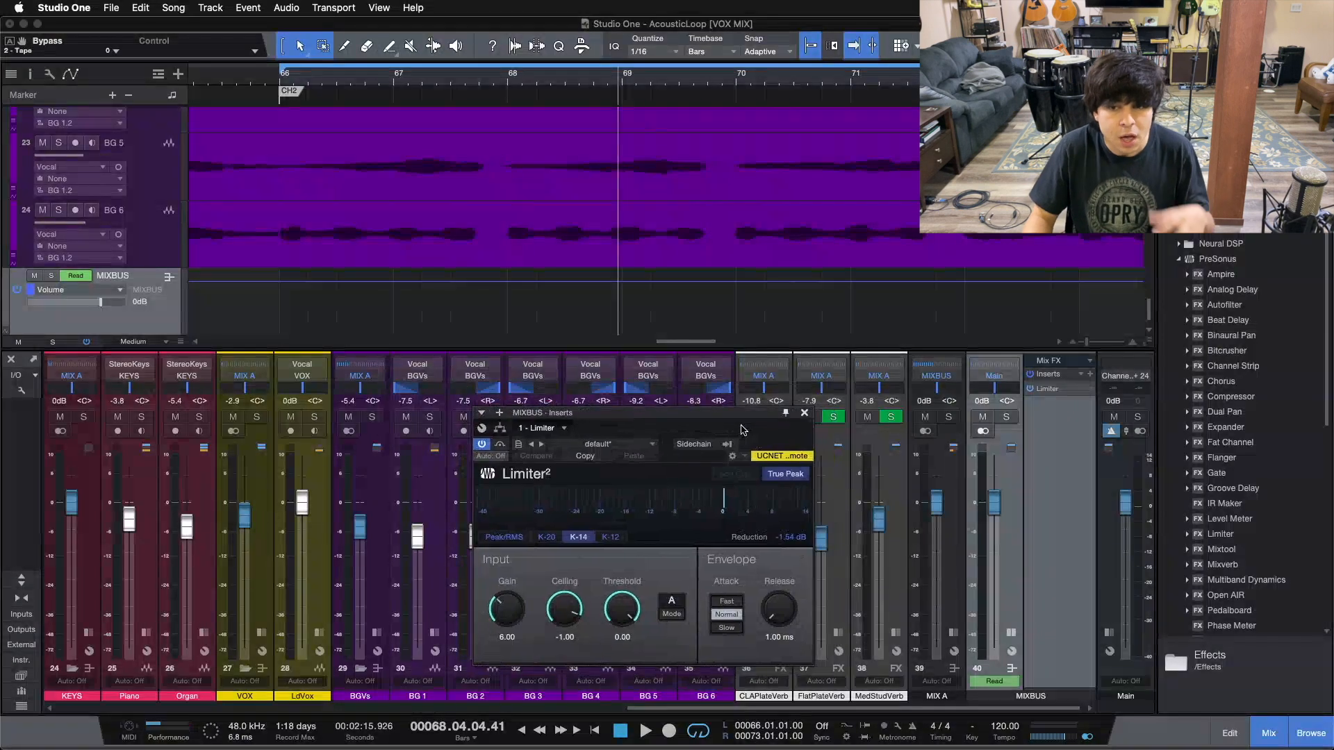
Reset the Limiter's gain-reduction readout, stop playback at bar 66, and close the Limiter² window
{"action": "left_click", "coordinate": [785, 539]}
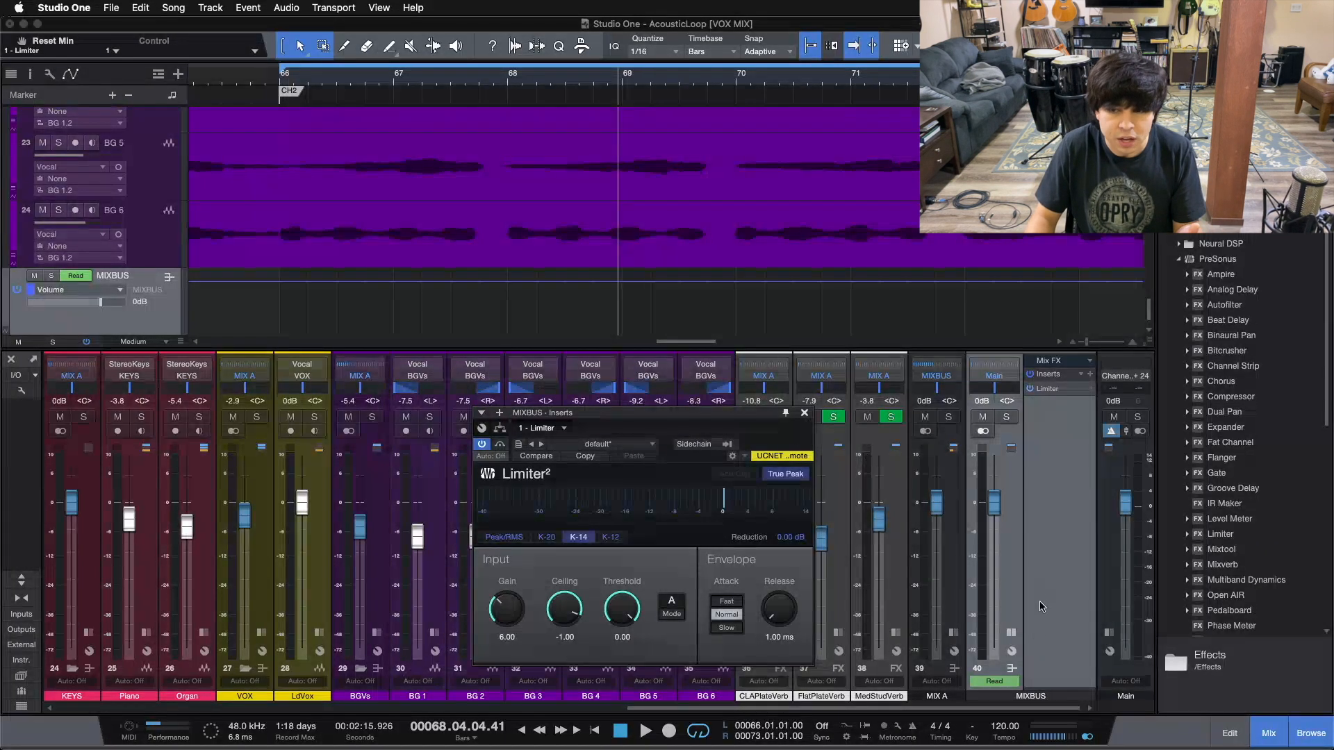
{"action": "key", "text": "space"}
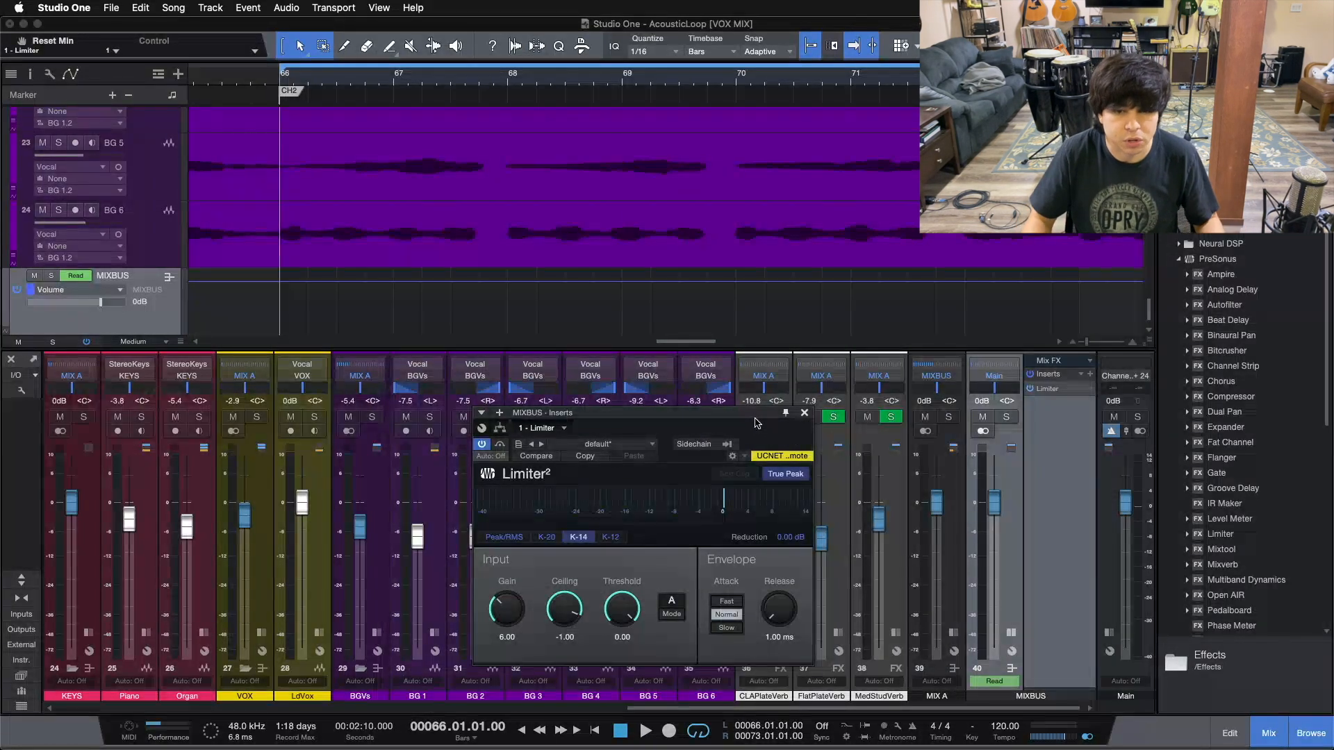
{"action": "left_click", "coordinate": [804, 414]}
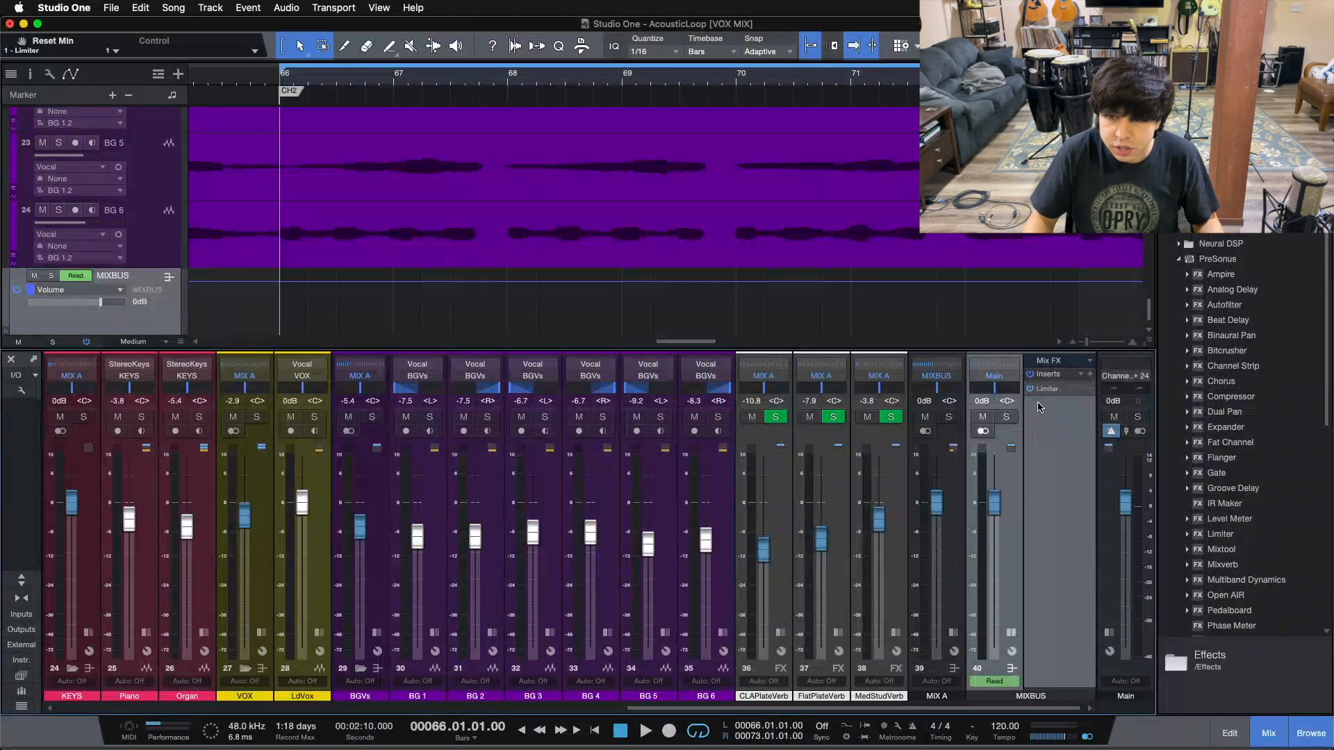
Reopen the MIXBUS Limiter², take it out of bypass, and play the loop from bar 66
{"action": "left_click", "coordinate": [1046, 390]}
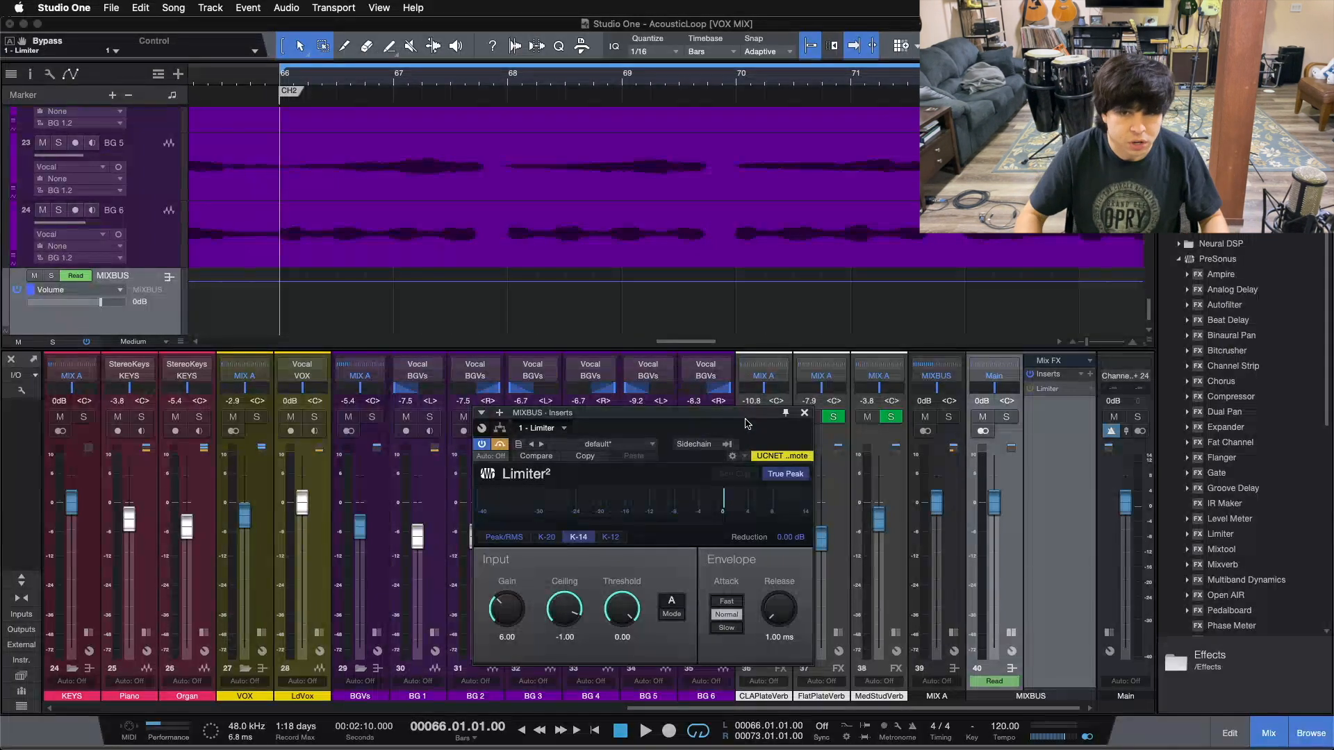
{"action": "left_click", "coordinate": [501, 444]}
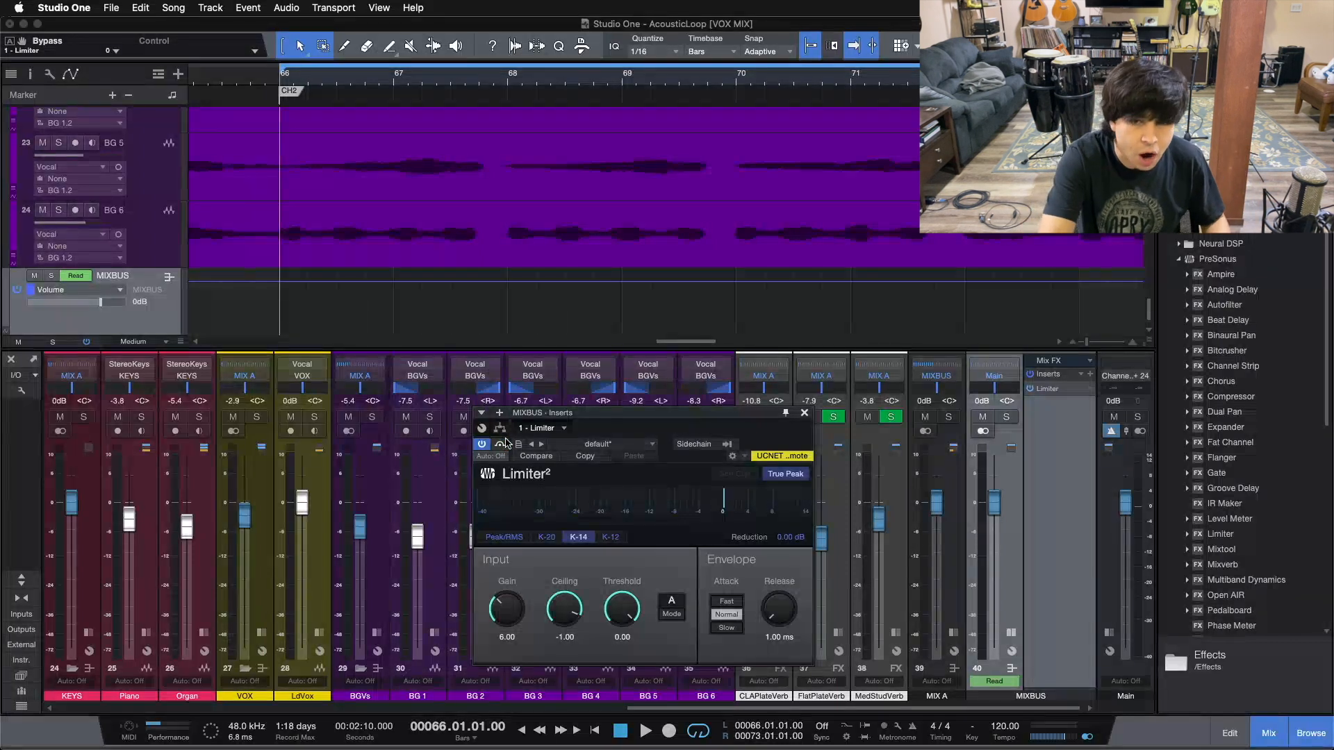
{"action": "key", "text": "space"}
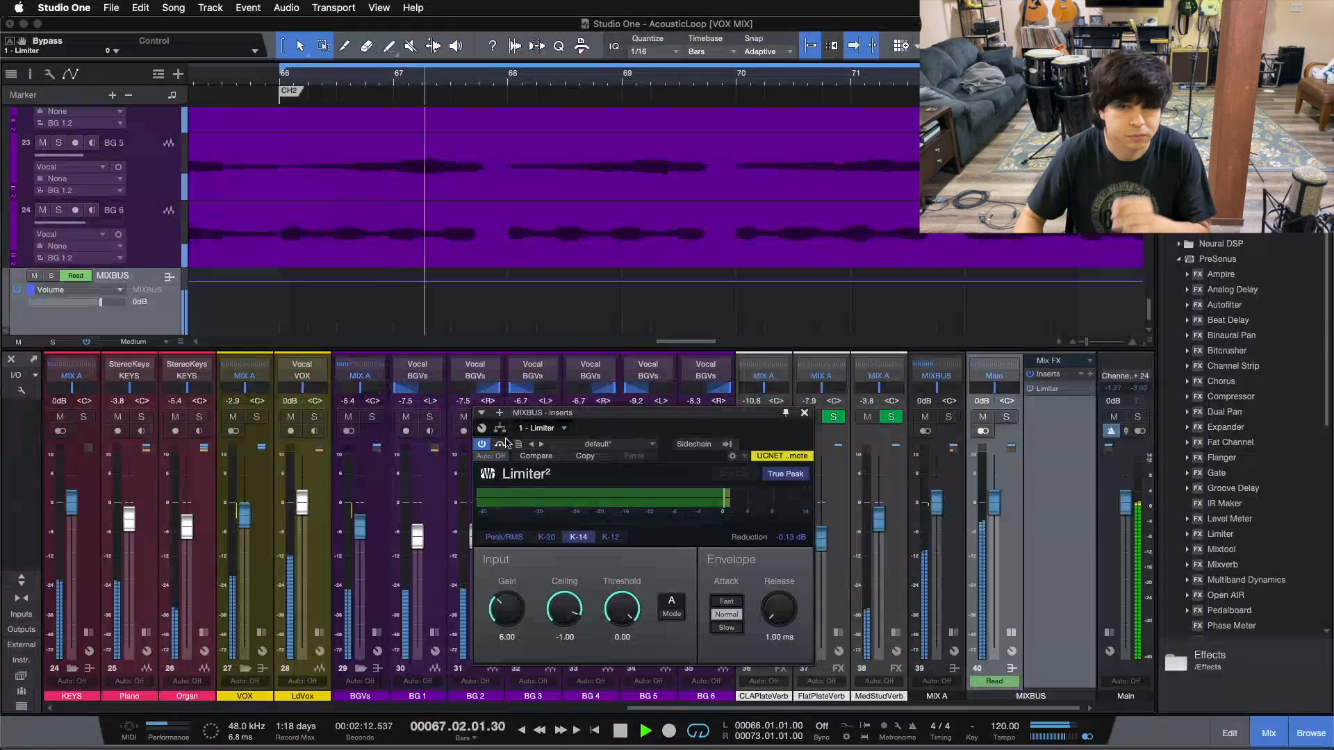
Toggle the Limiter's bypass on and off to compare, leave it active, and stop playback
{"action": "left_click", "coordinate": [500, 444]}
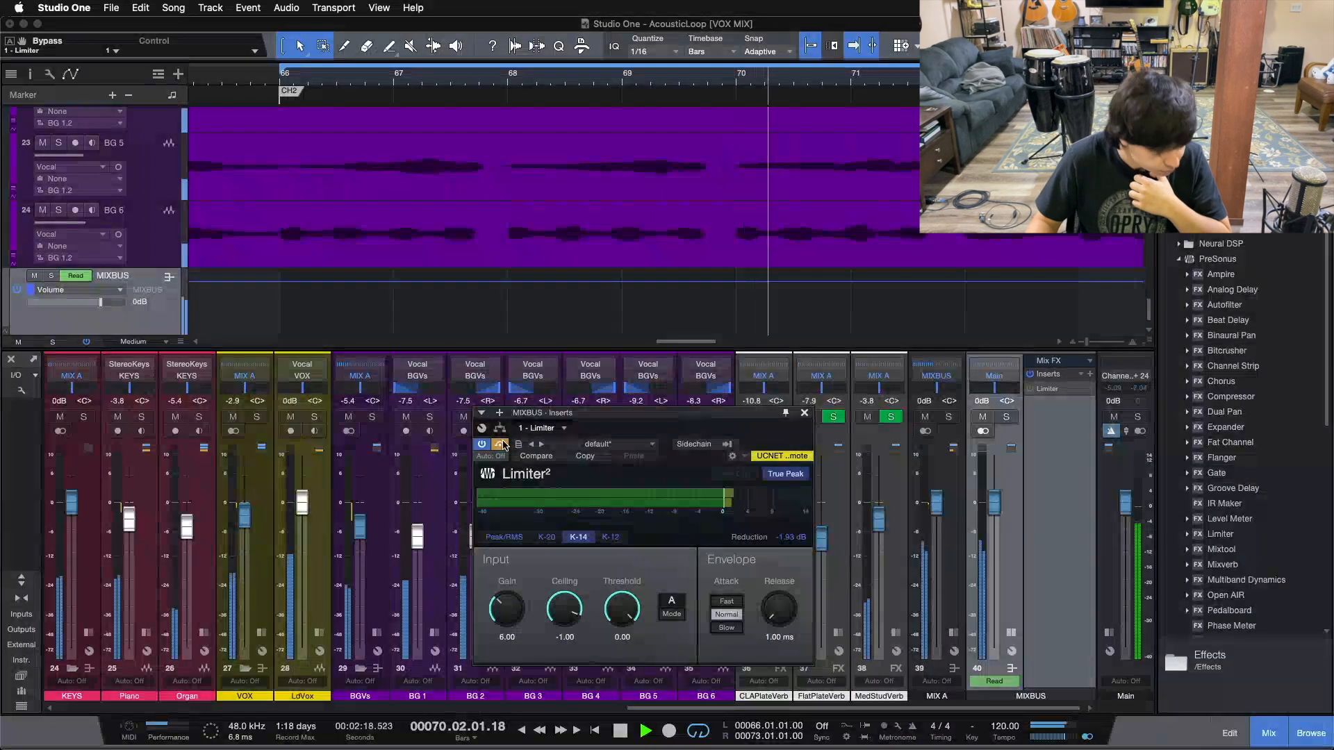
{"action": "left_click", "coordinate": [501, 444]}
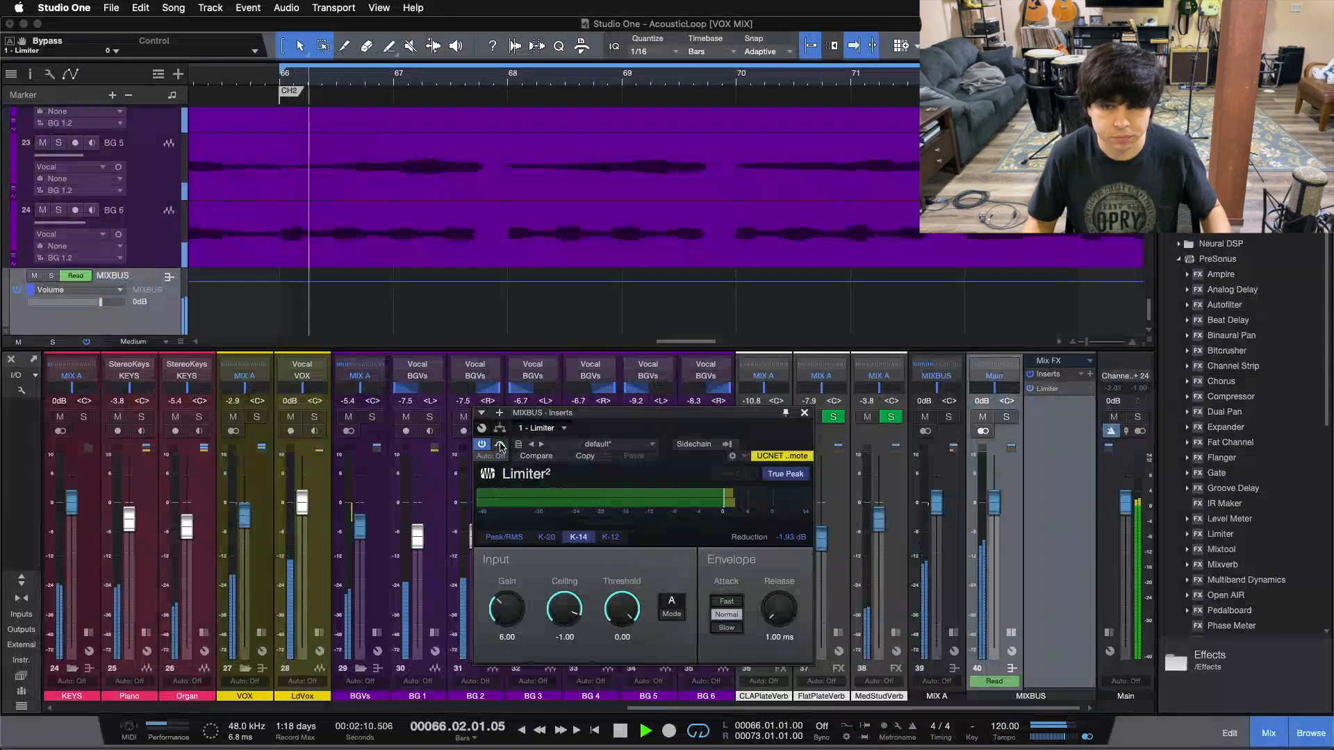
{"action": "left_click", "coordinate": [500, 444]}
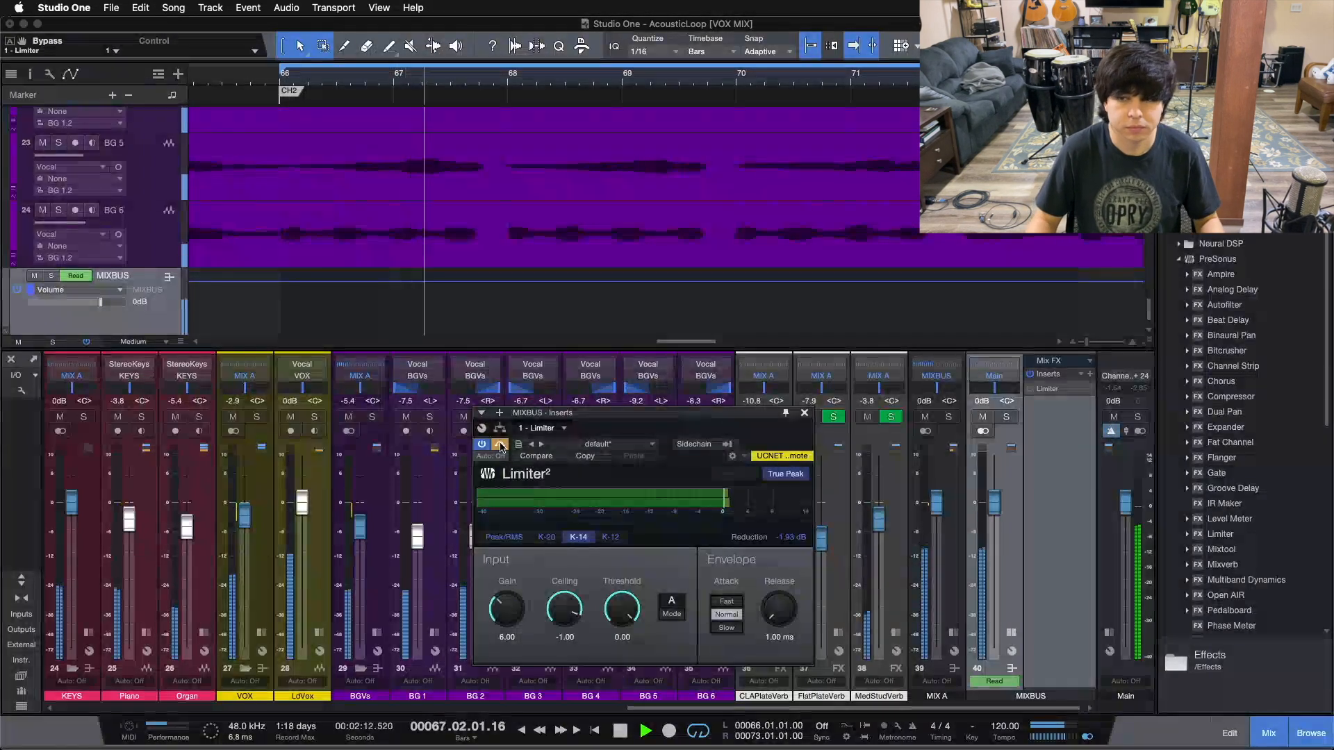
{"action": "left_click", "coordinate": [500, 445]}
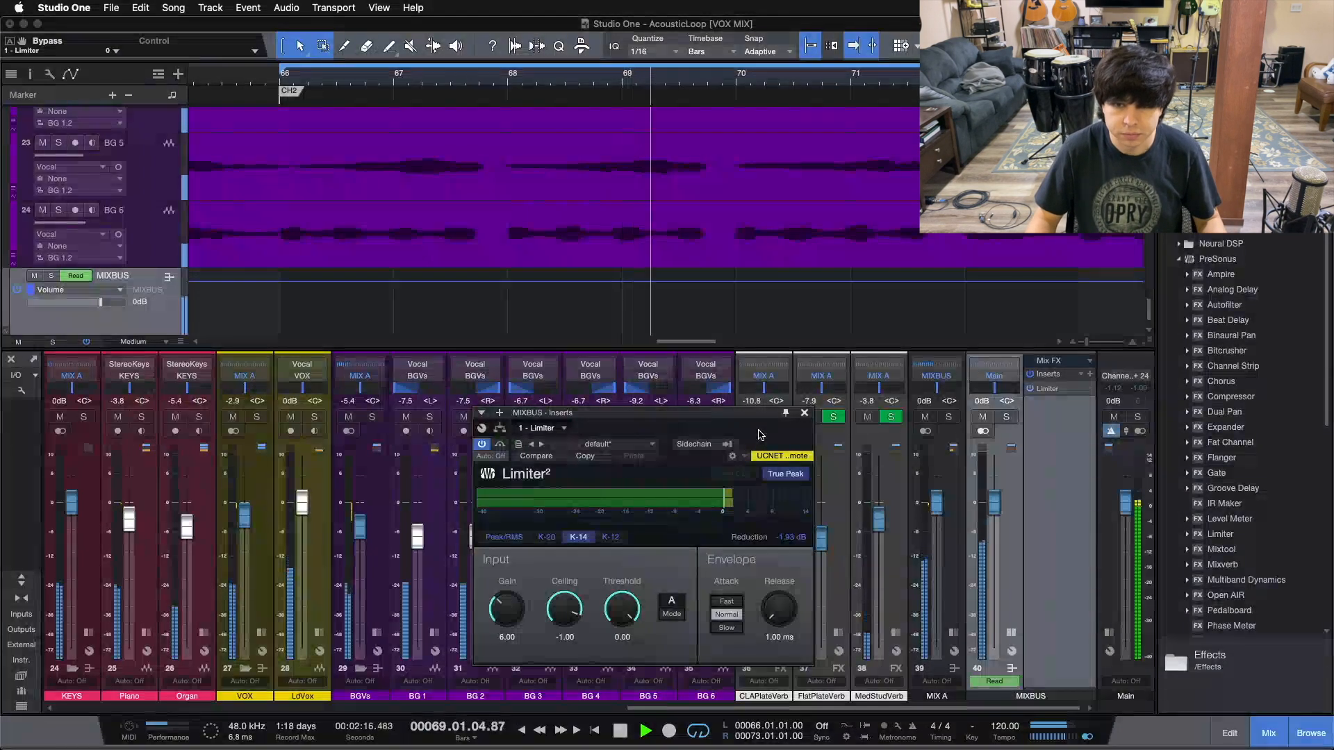
{"action": "left_click", "coordinate": [501, 444]}
{"action": "left_click", "coordinate": [501, 445]}
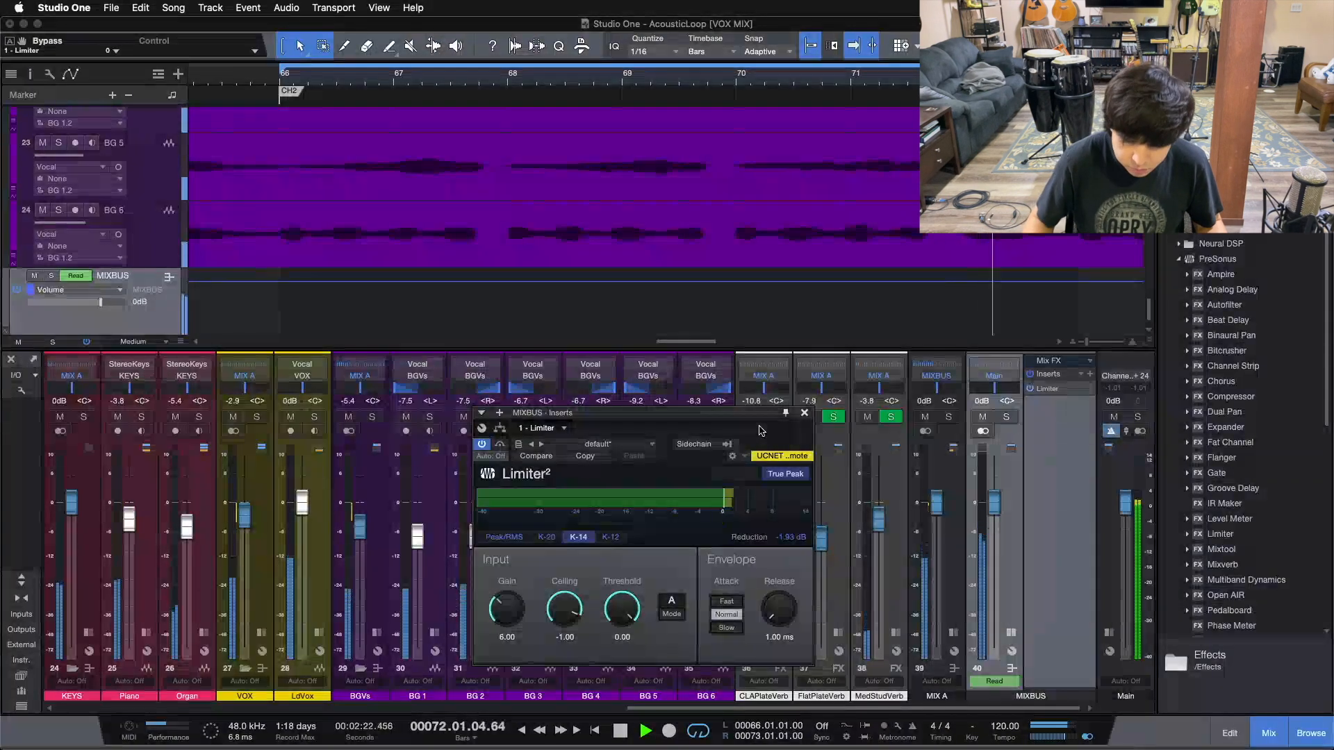
{"action": "key", "text": "space"}
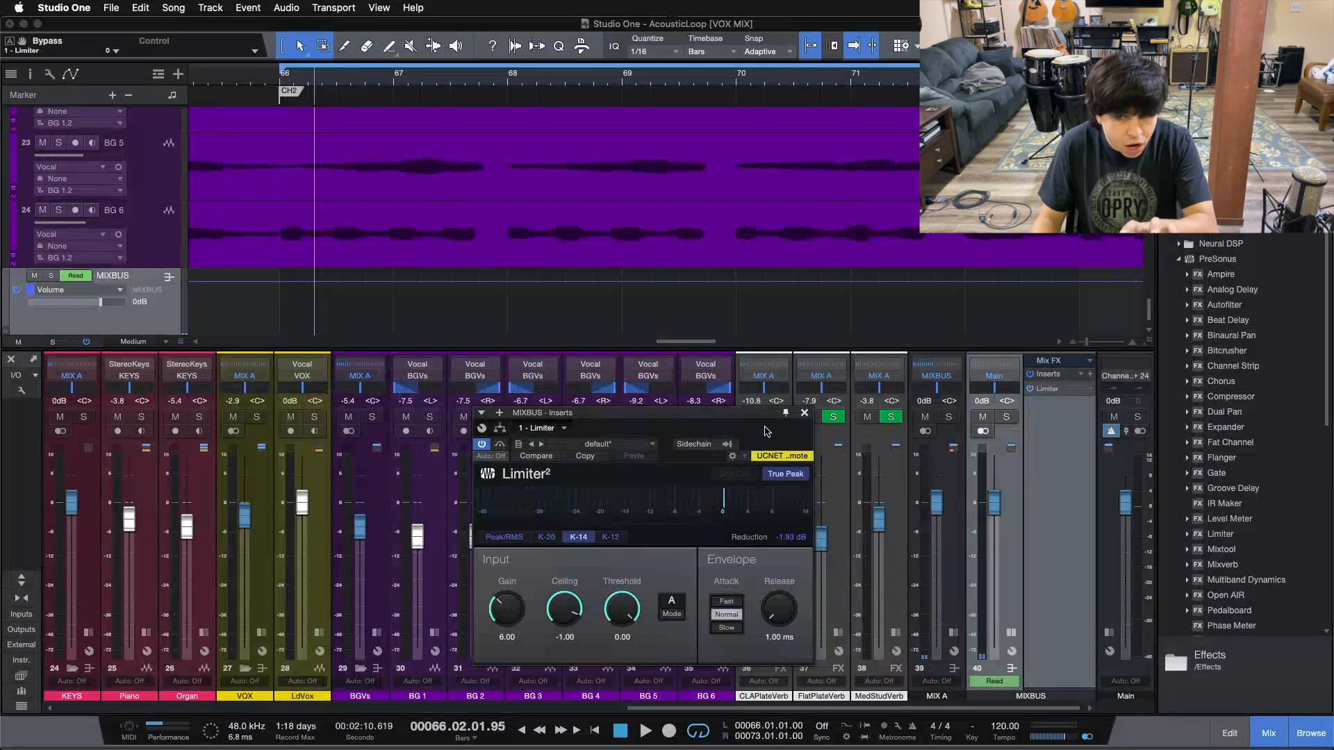
Show MIX A's effect chain, close the plugin window, and restart the loop from its start
{"action": "left_click", "coordinate": [953, 634]}
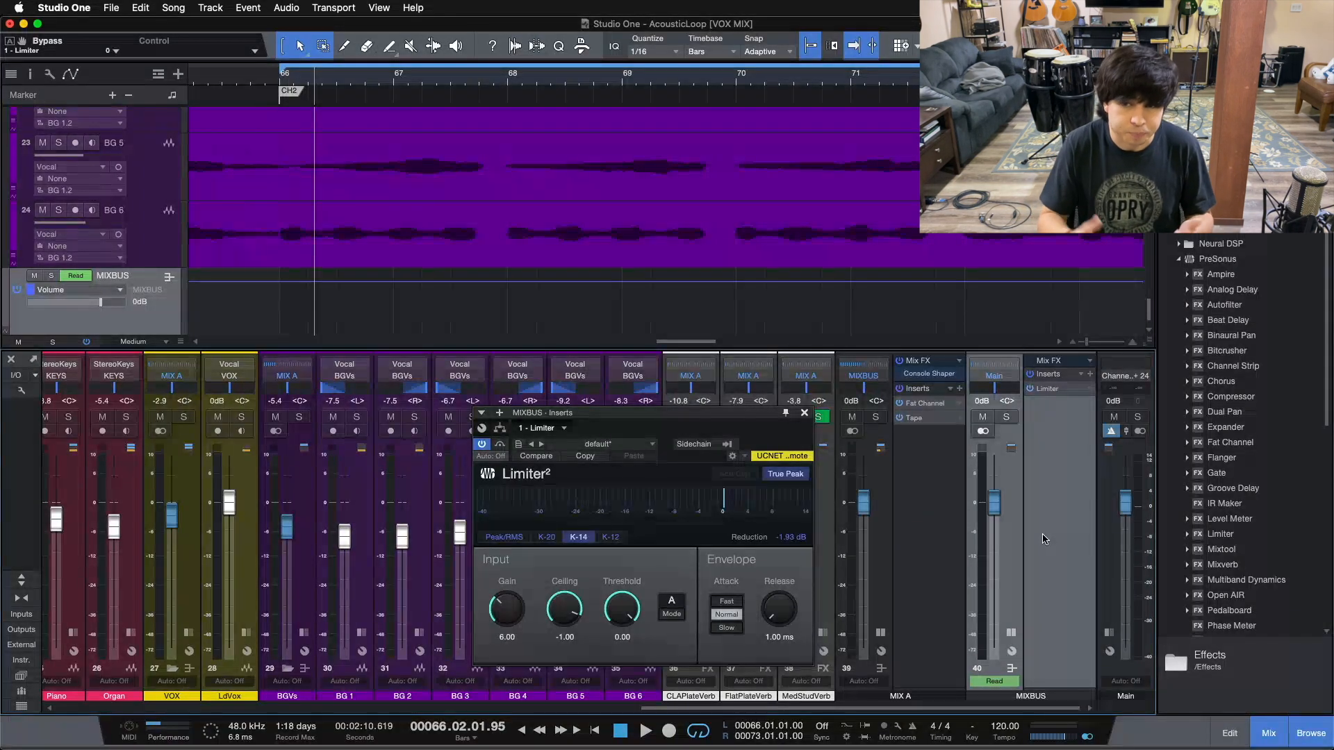
{"action": "left_click", "coordinate": [917, 492]}
{"action": "left_click", "coordinate": [1089, 413]}
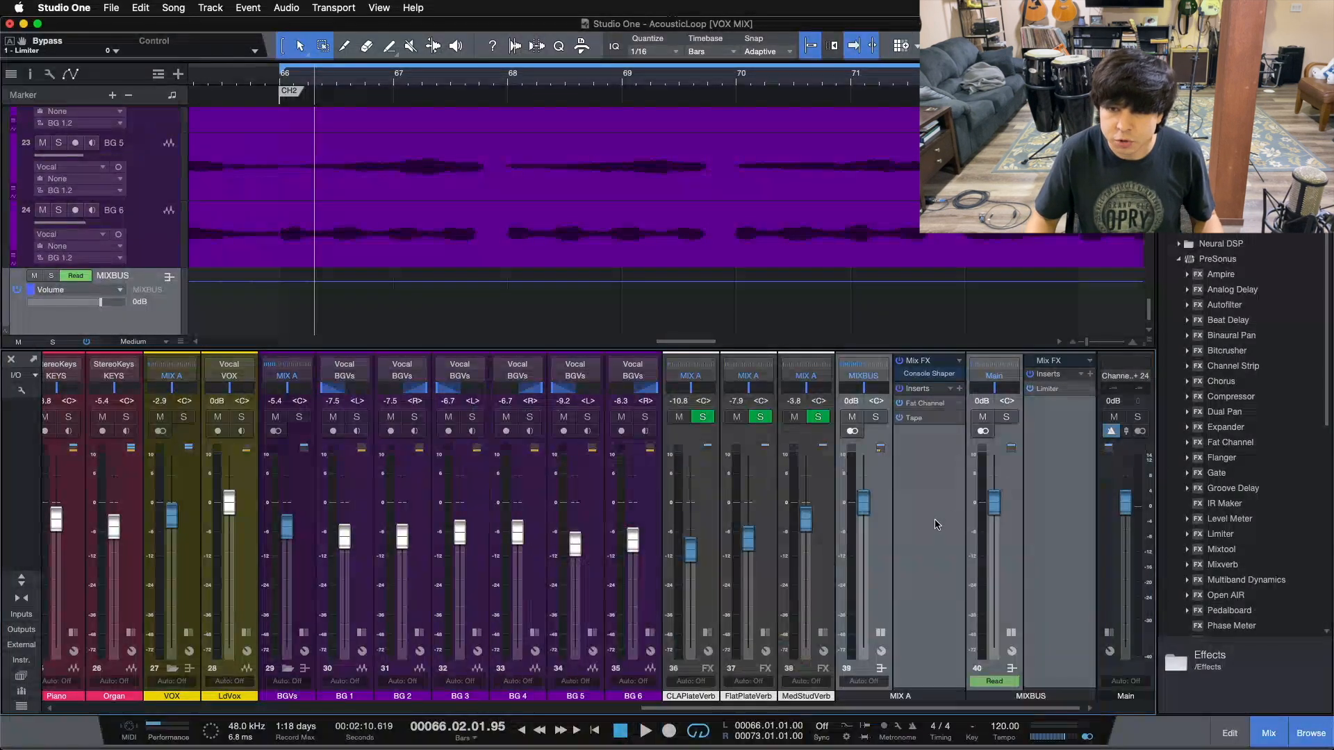
{"action": "key", "text": "space"}
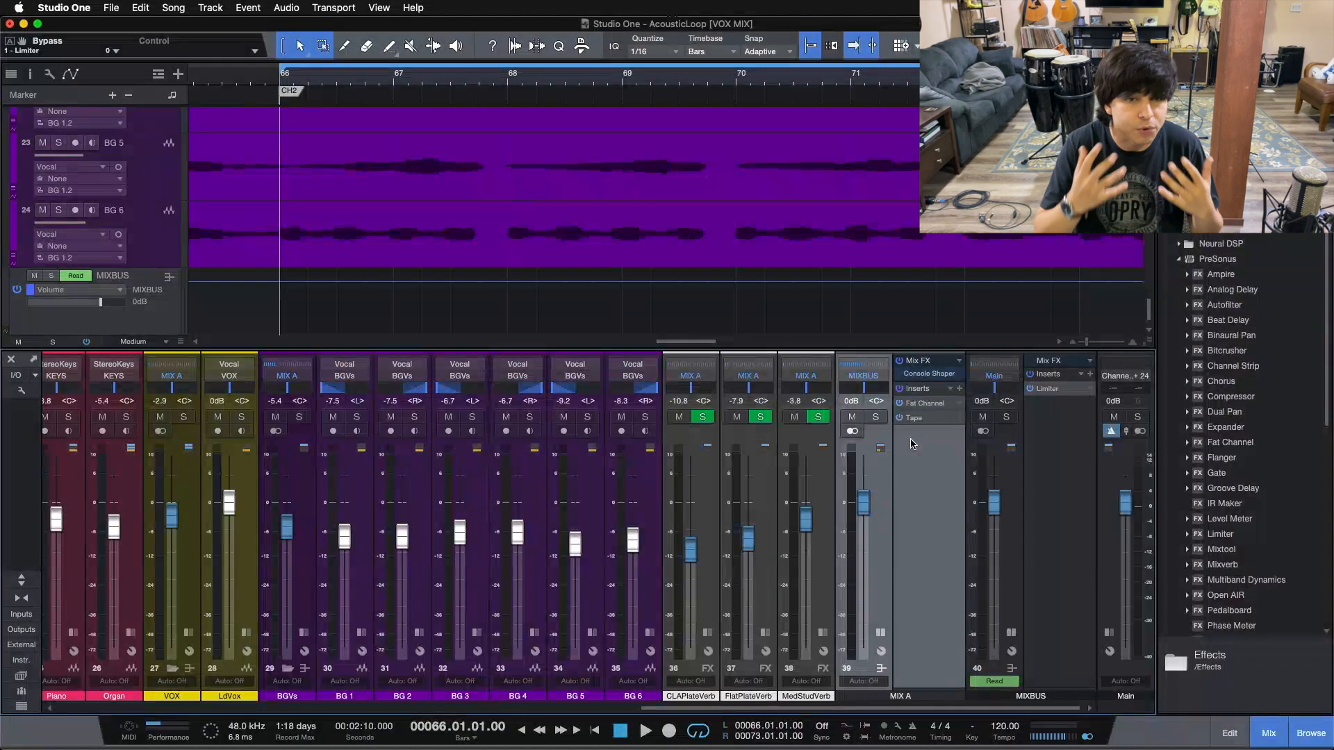
{"action": "key", "text": "space"}
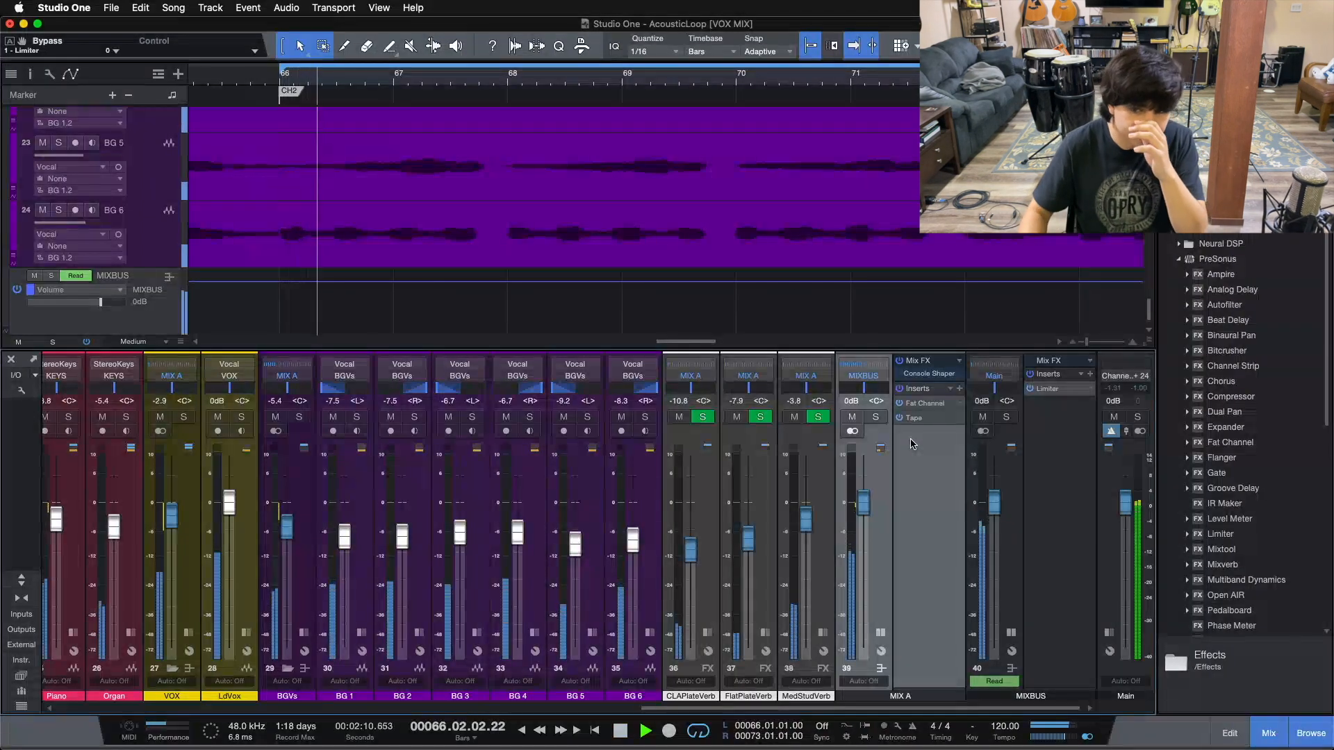
Toggle MIX A's Console Shaper to compare, re-enable the MIXBUS Limiter and MIX A chain, then stop
{"action": "left_click", "coordinate": [901, 363]}
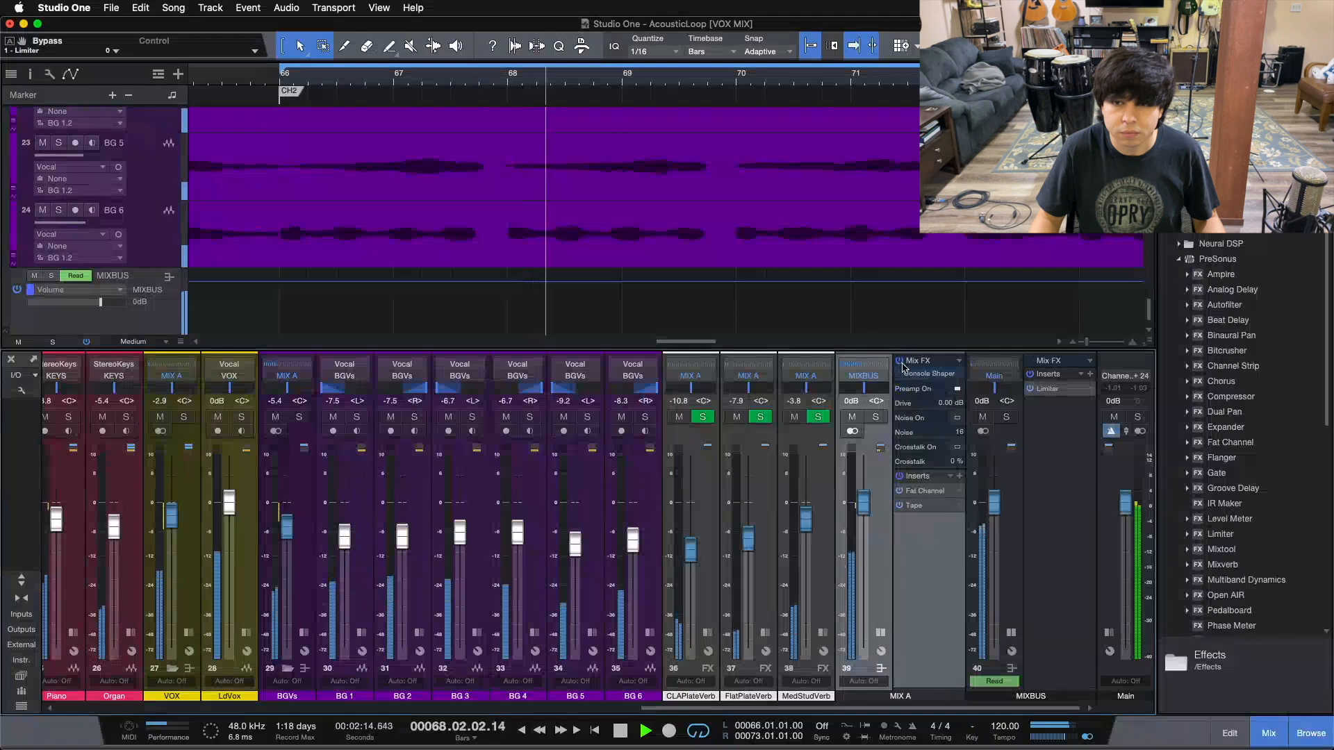
{"action": "left_click", "coordinate": [899, 362]}
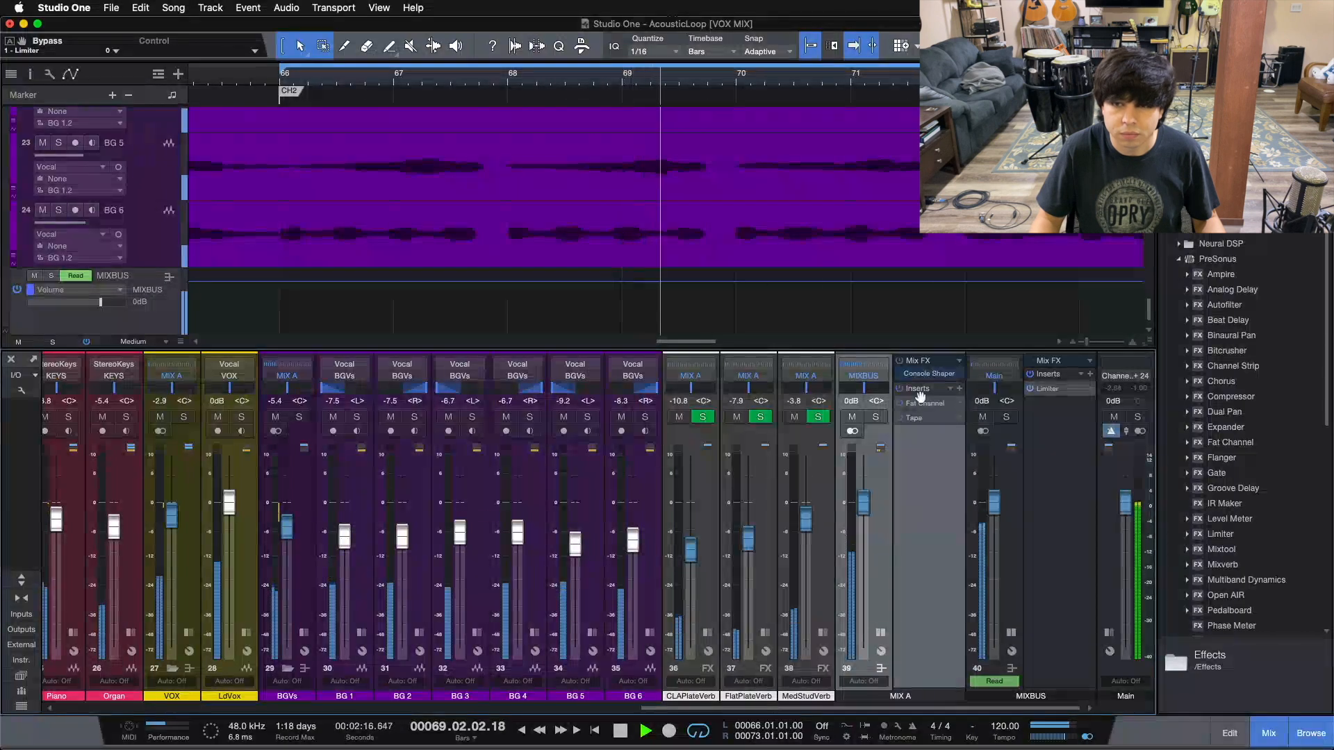
{"action": "left_click", "coordinate": [1030, 390]}
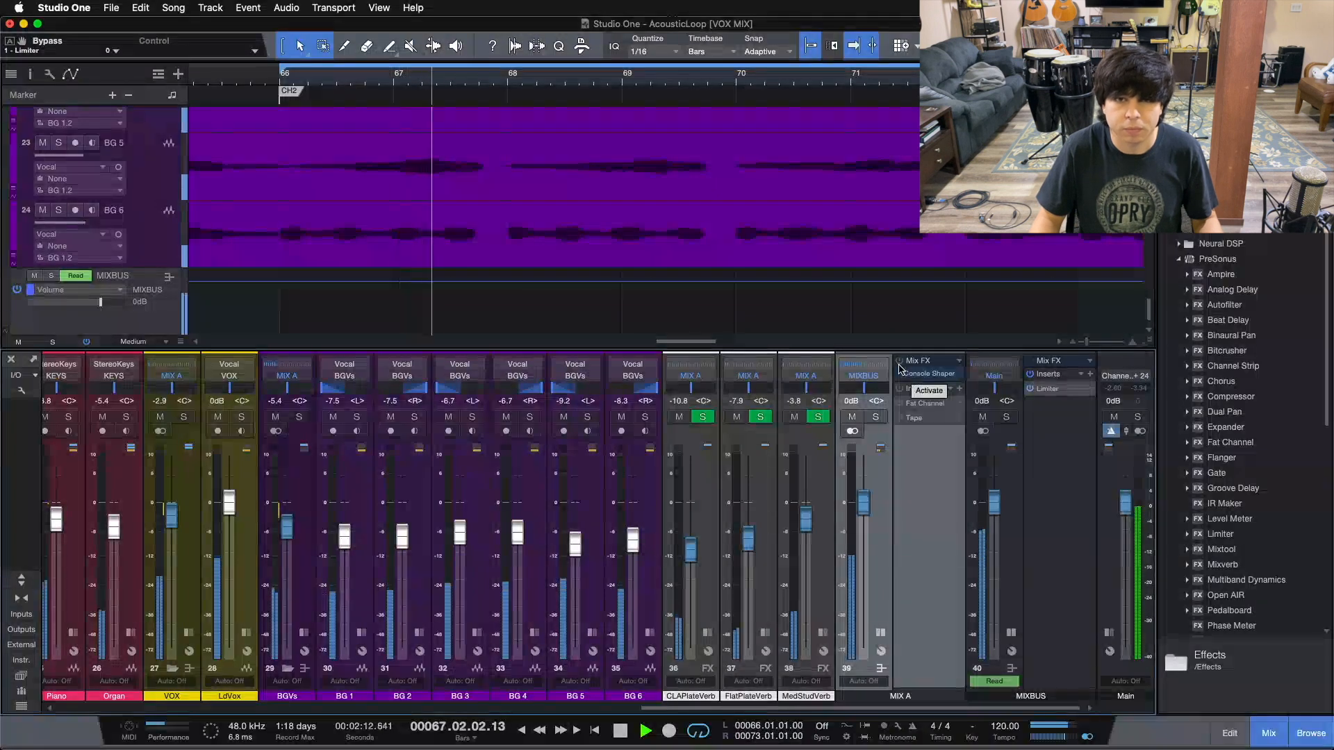
{"action": "left_click", "coordinate": [899, 363]}
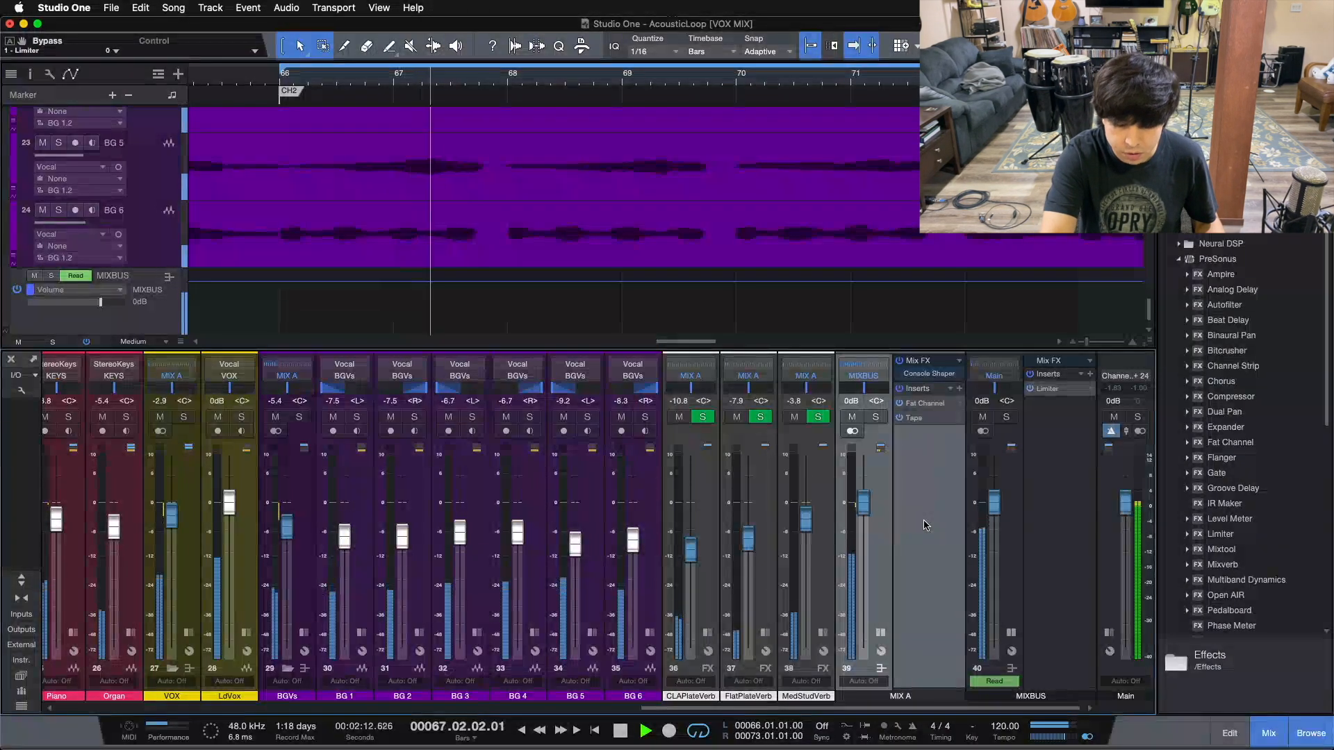
{"action": "key", "text": "space"}
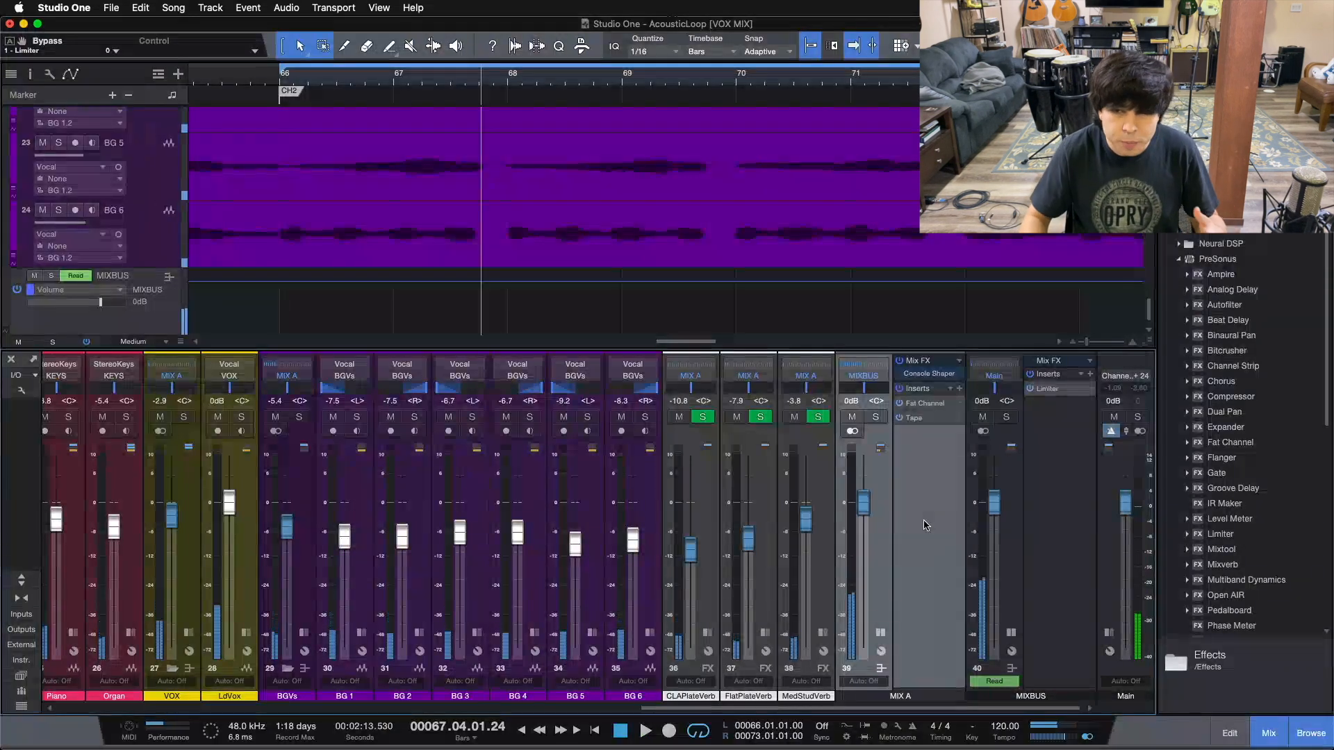
Check MIX A's Console Shaper, Fat Channel XT and Tape in turn, then reopen the MIXBUS Limiter²
{"action": "left_click", "coordinate": [917, 378]}
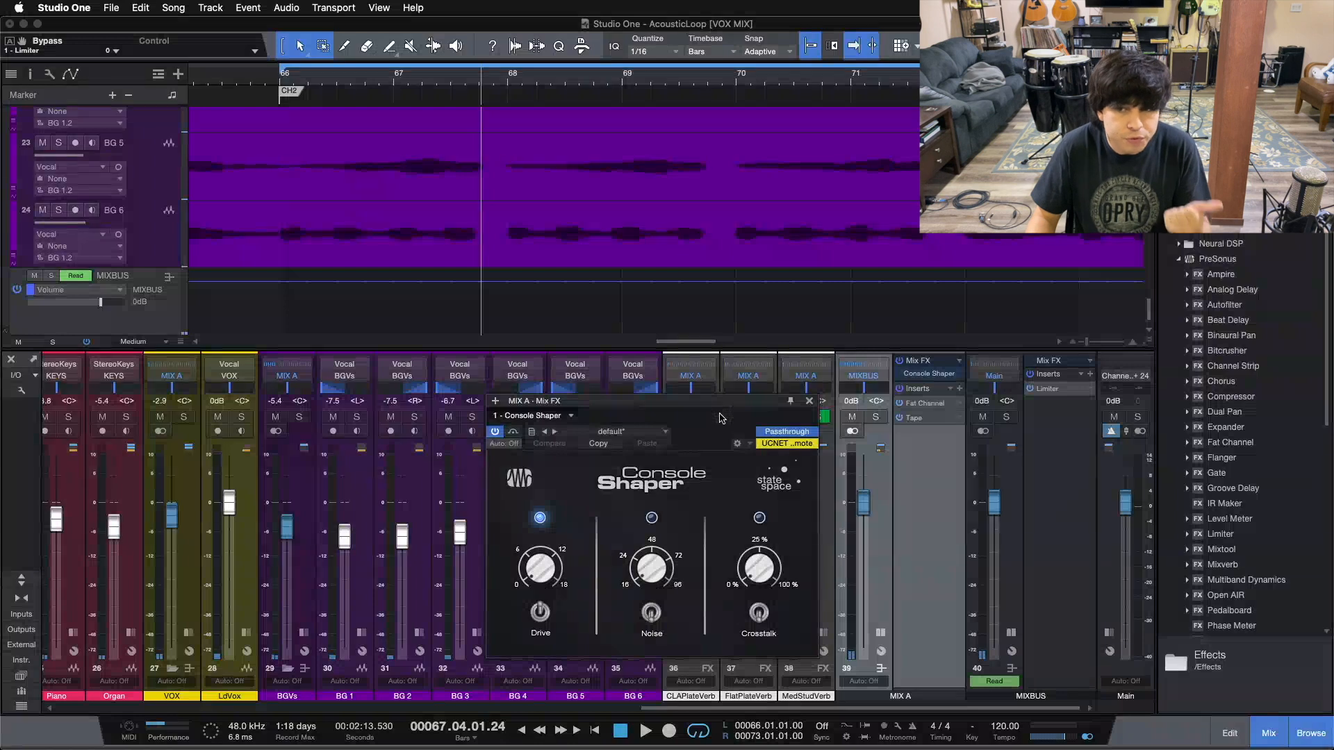
{"action": "left_click", "coordinate": [934, 405]}
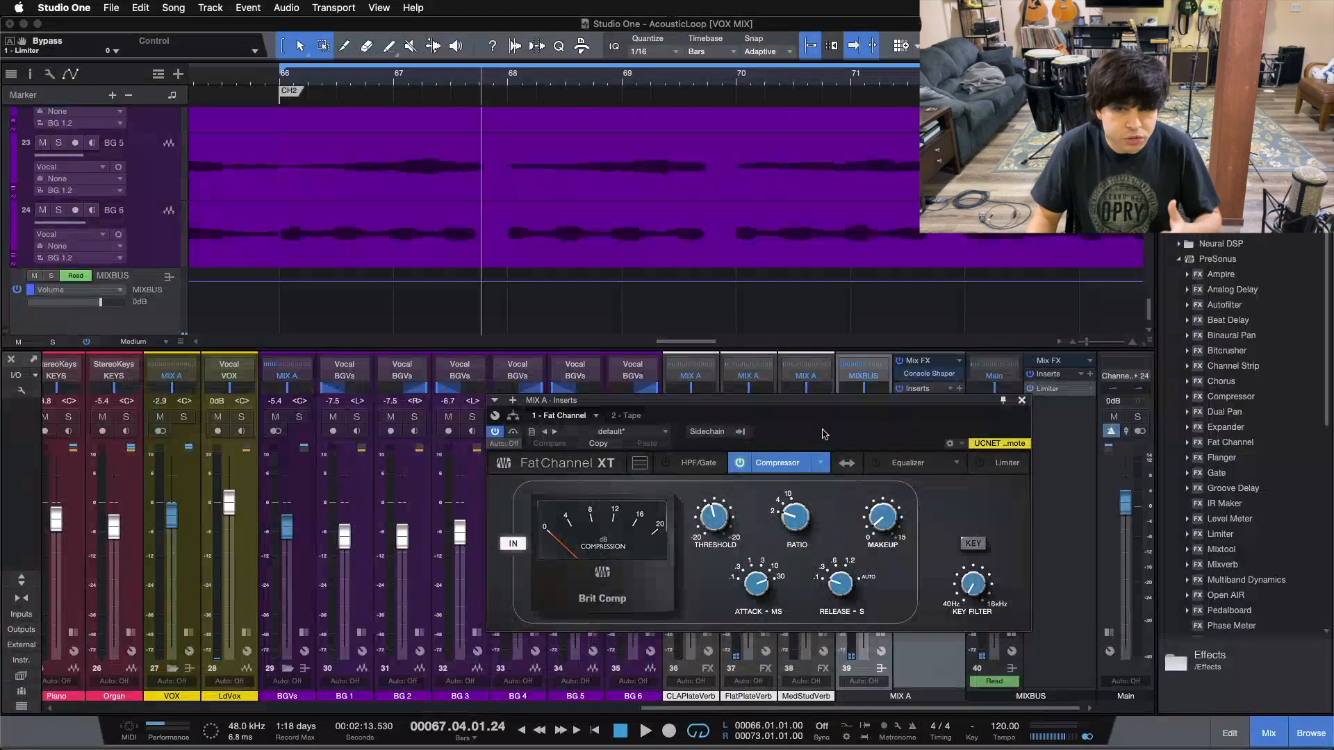
{"action": "left_click", "coordinate": [640, 418]}
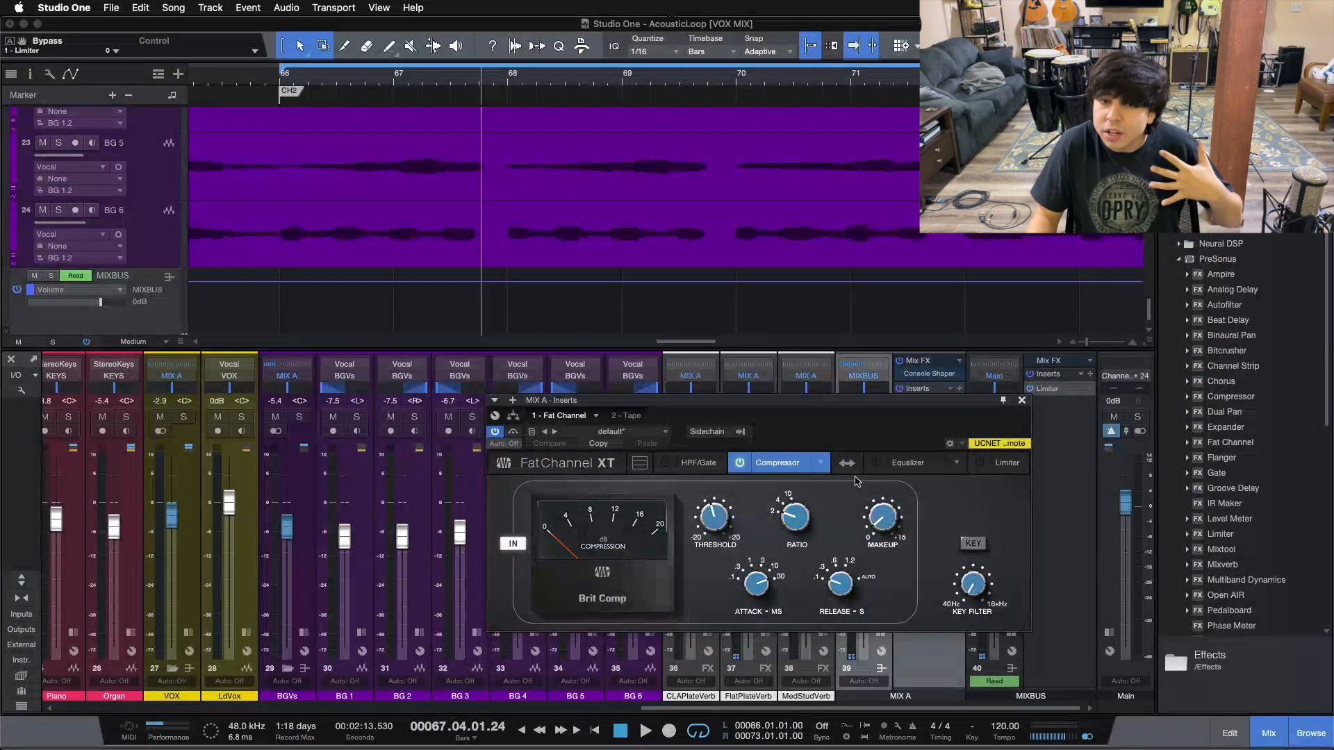
{"action": "left_click", "coordinate": [1102, 401]}
{"action": "double_click", "coordinate": [1054, 389]}
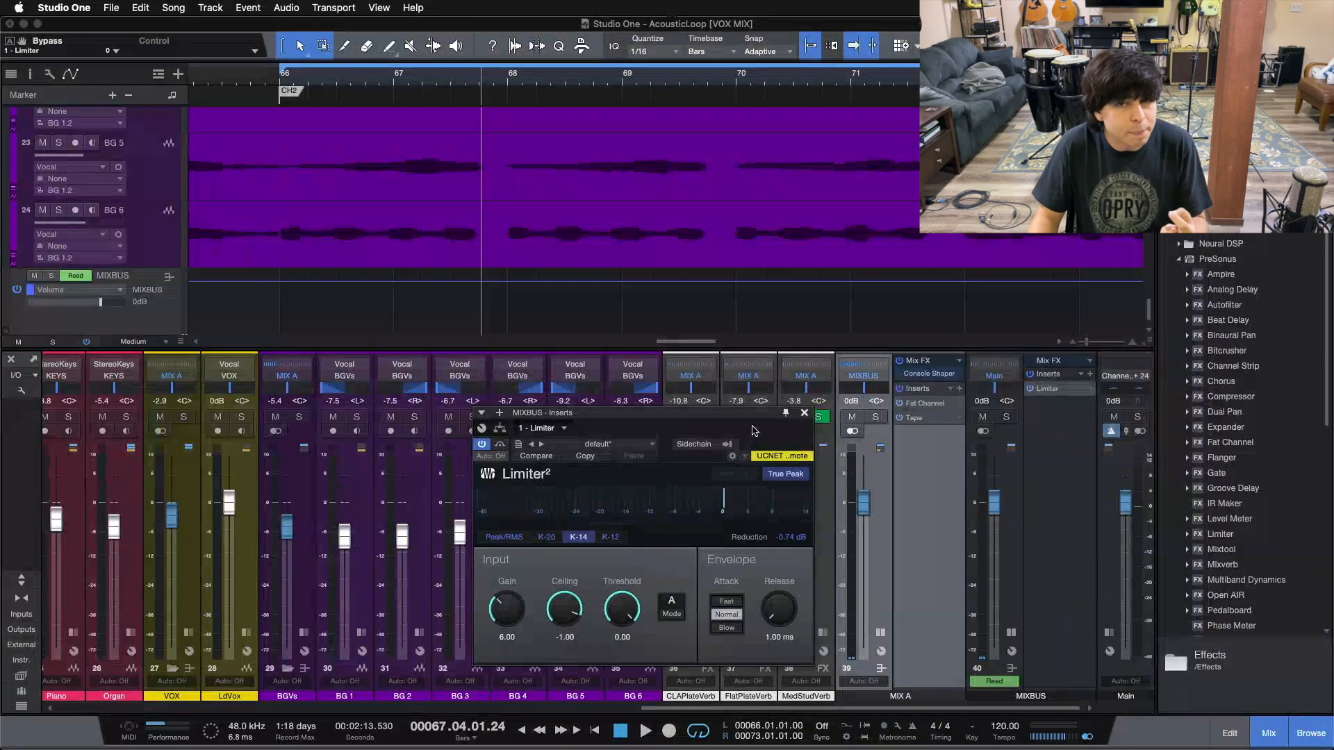